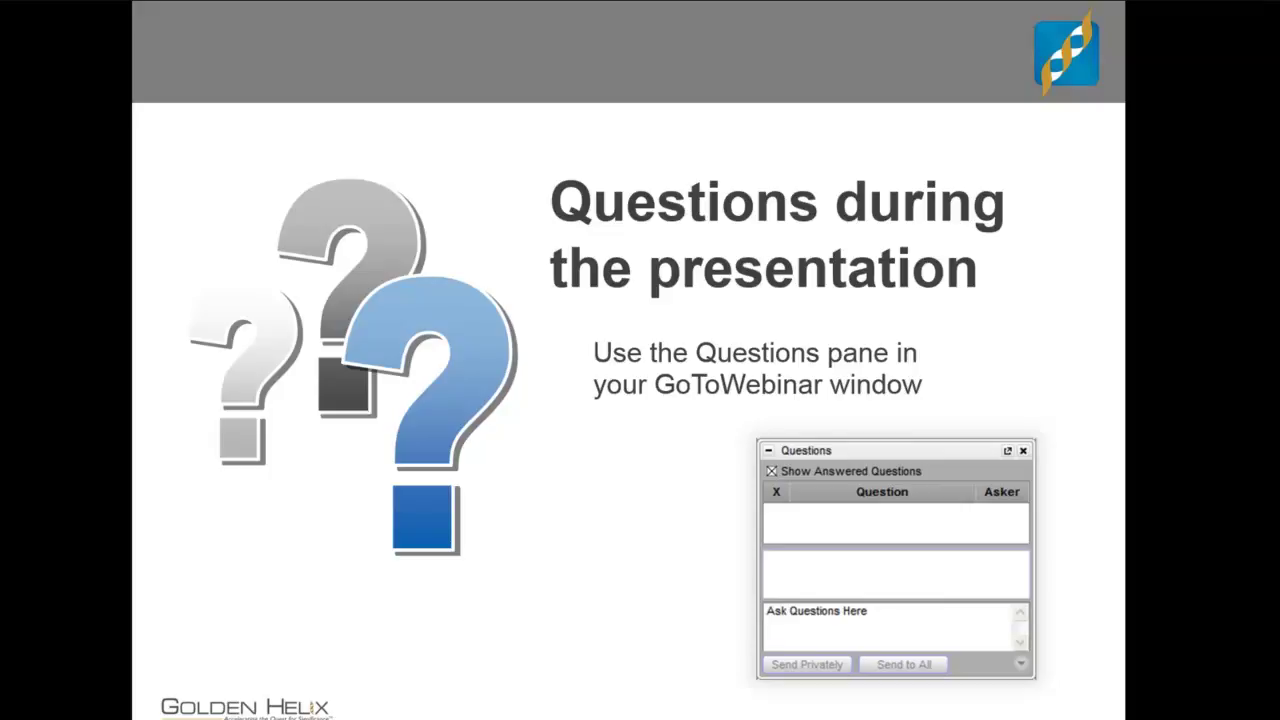
# Advance the webinar to the Introduction slide with its three webcast thumbnails.
pyautogui.press('Right')
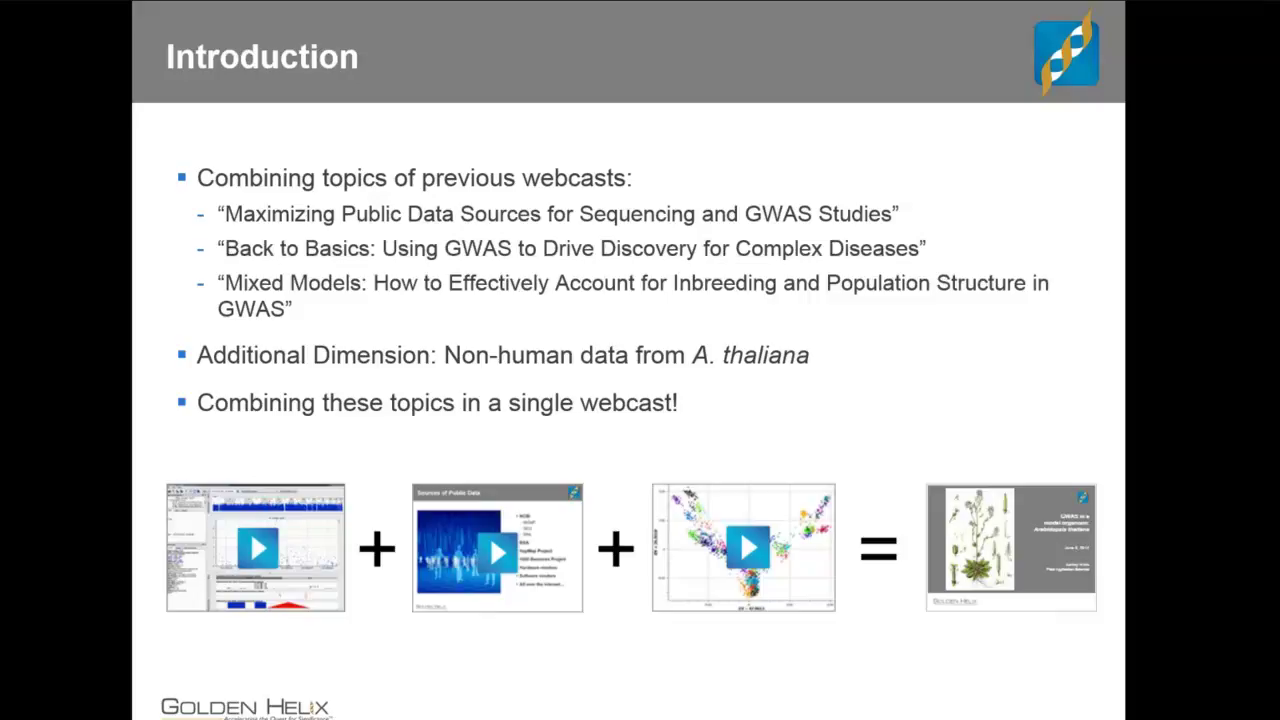
# Advance from the Introduction slide to the webinar agenda slide.
pyautogui.press('Right')
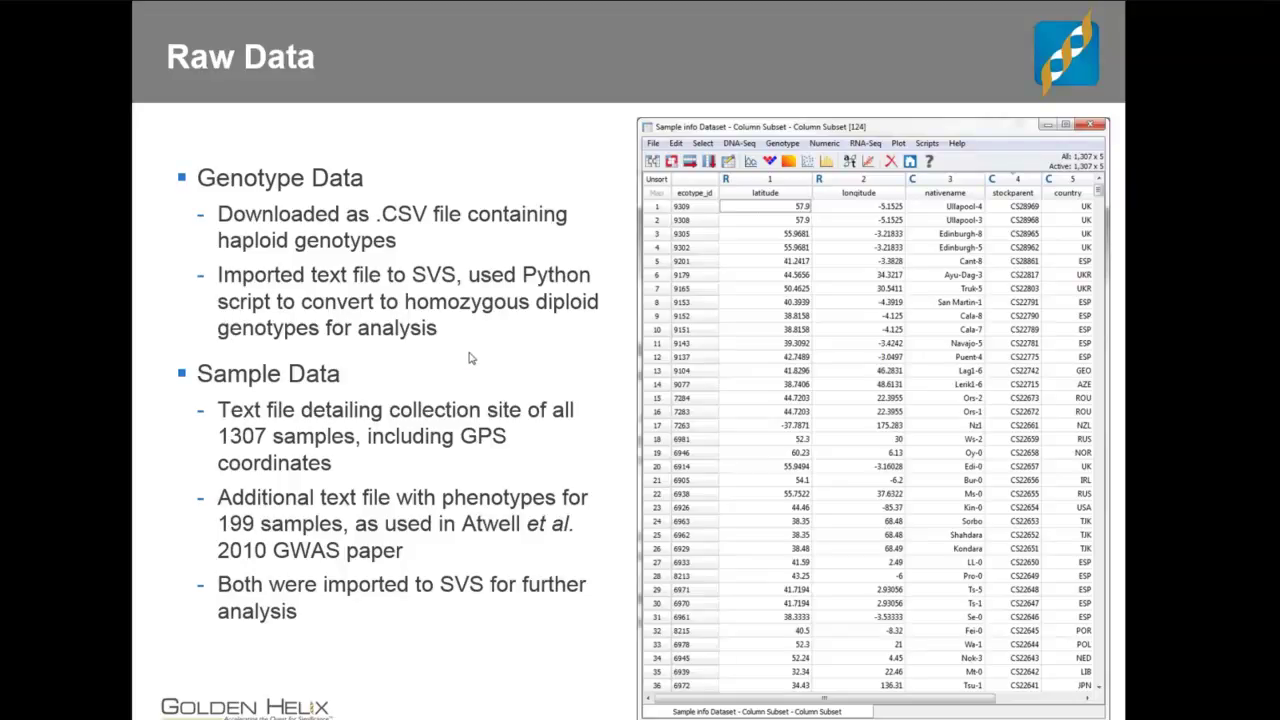
# Step past the TAIR_9 annotations and agenda slides to the Demonstration Agenda.
pyautogui.press('Right')
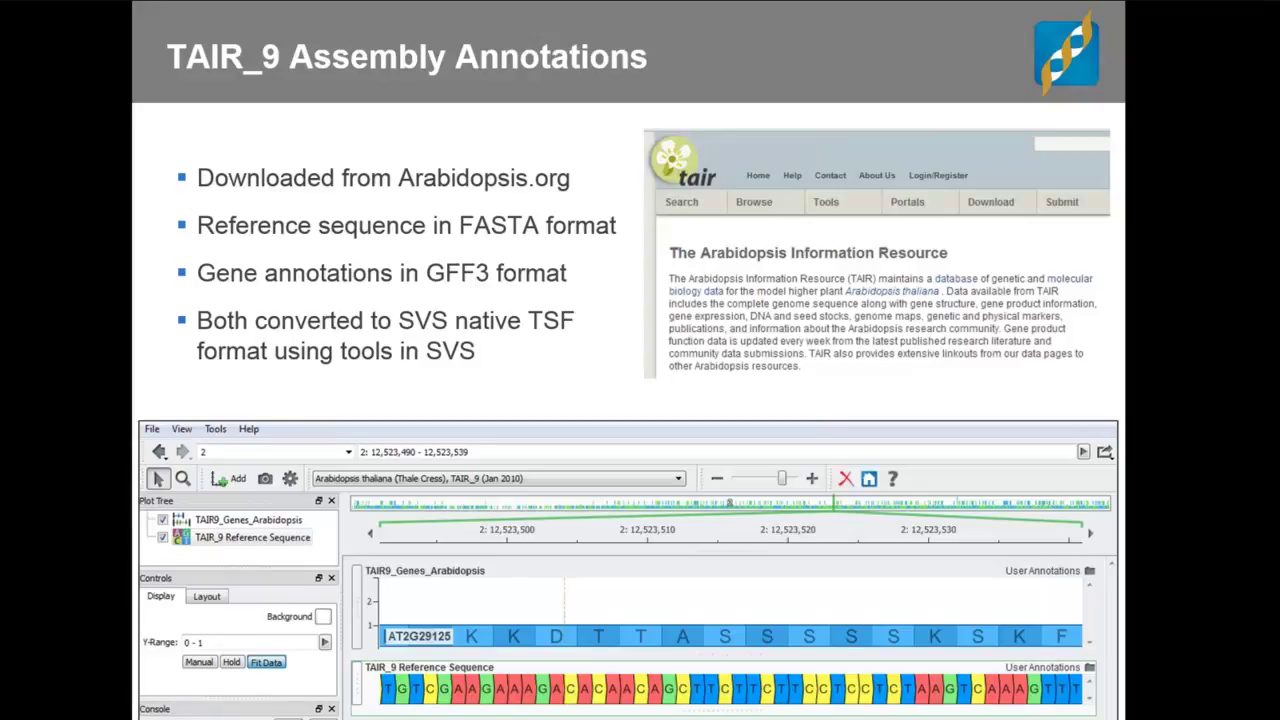
pyautogui.press('Right')
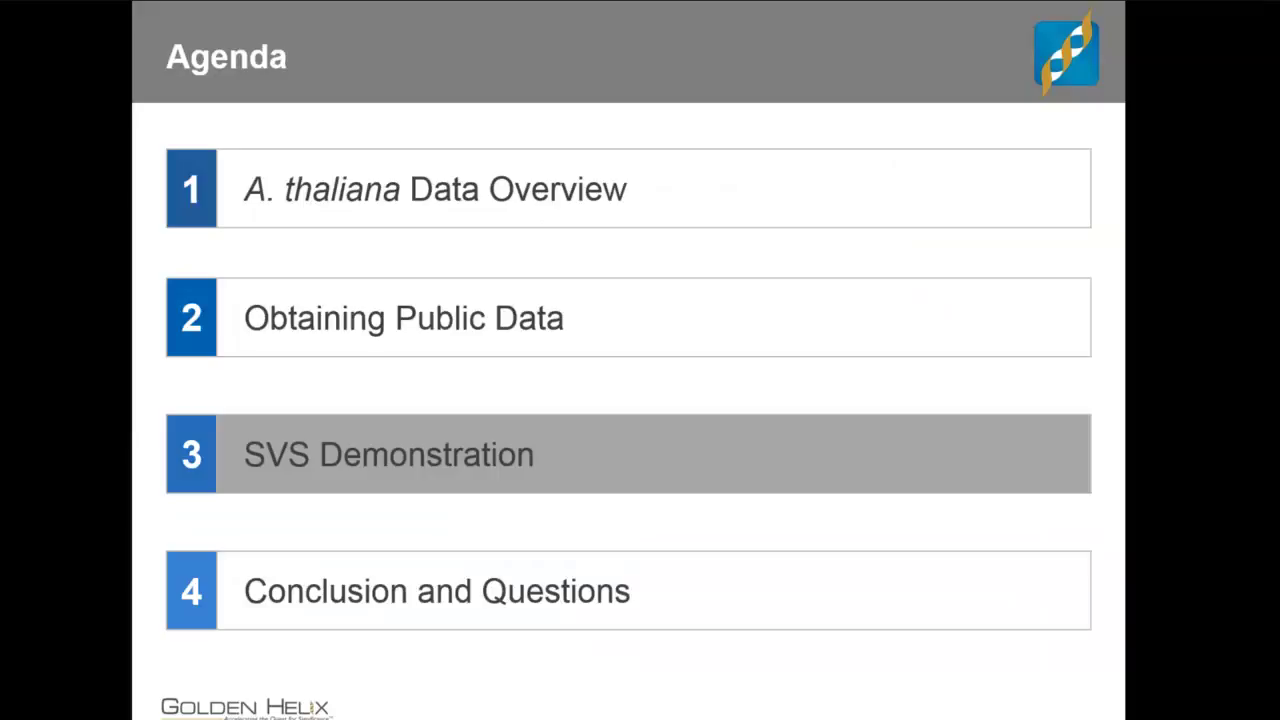
pyautogui.press('Right')
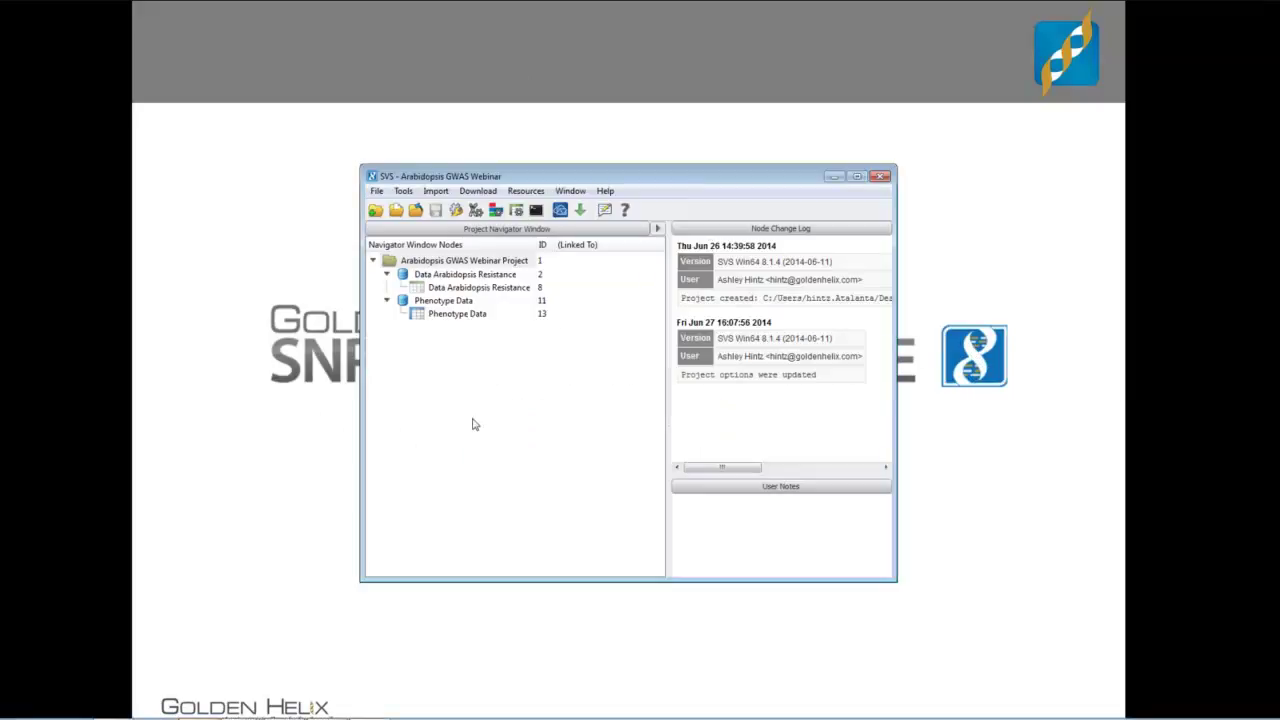
# Maximize the SVS Arabidopsis GWAS Webinar project window.
pyautogui.click(857, 176)
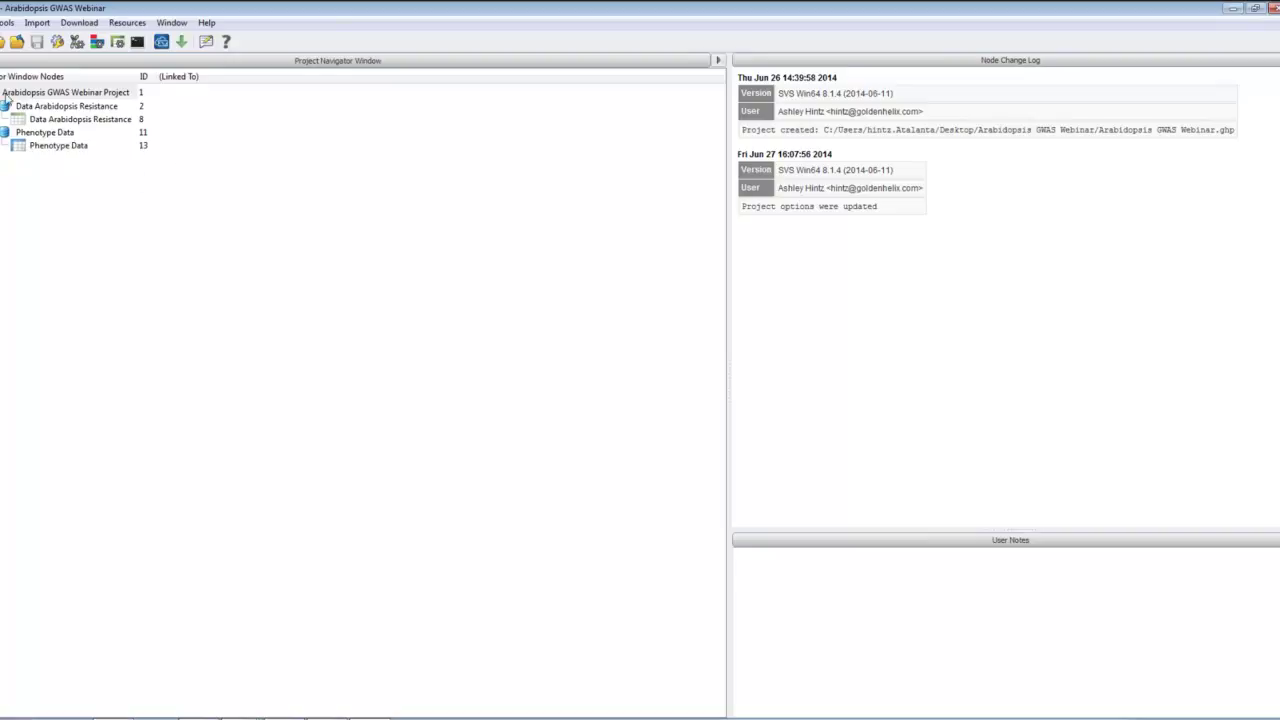
# Open the Phenotype Data spreadsheet full-screen, review its columns, then close it.
pyautogui.doubleClick(57, 147)
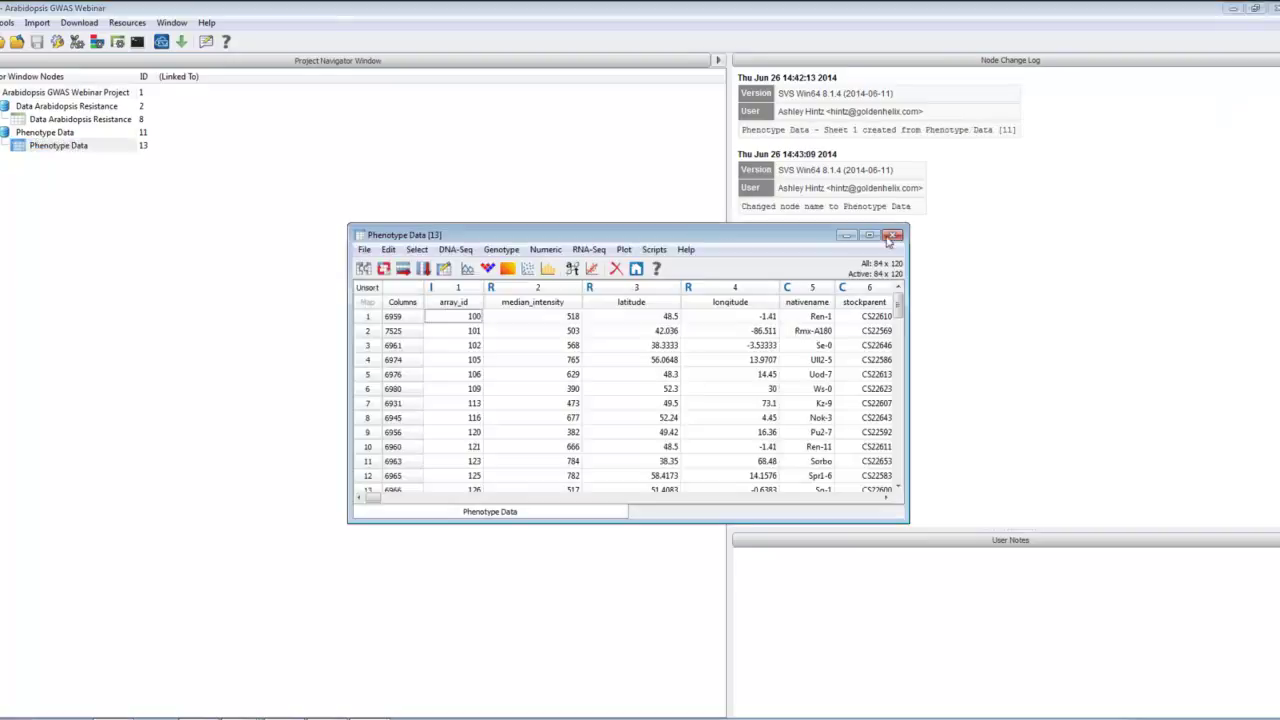
pyautogui.click(867, 236)
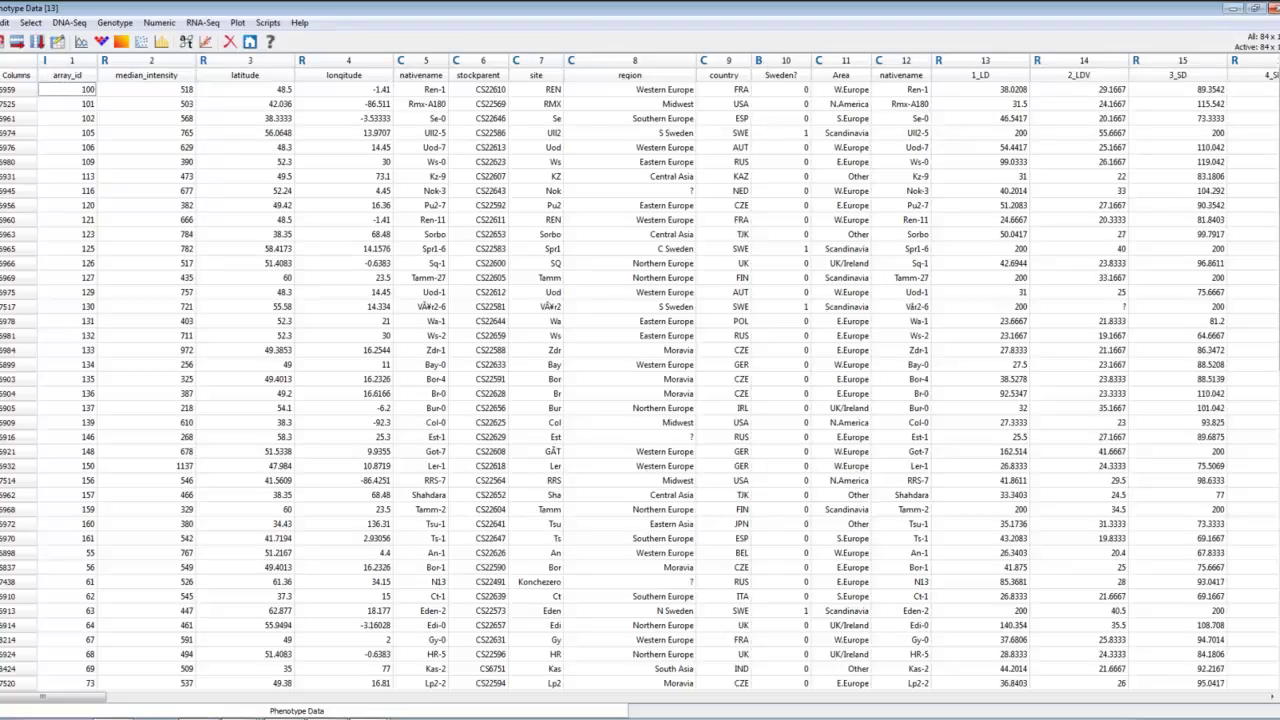
pyautogui.click(1272, 7)
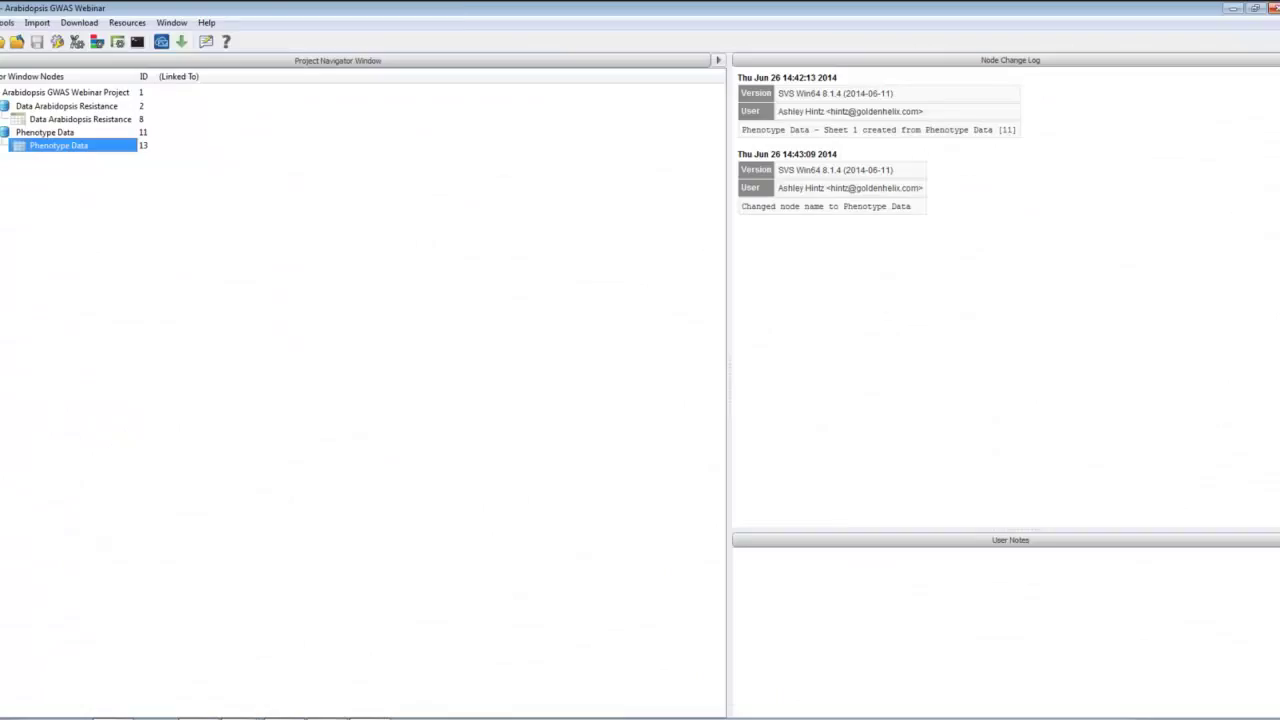
# Open the Data Arabidopsis Resistance genotype spreadsheet (ID 8) maximized to full screen.
pyautogui.click(70, 120)
pyautogui.doubleClick(70, 120)
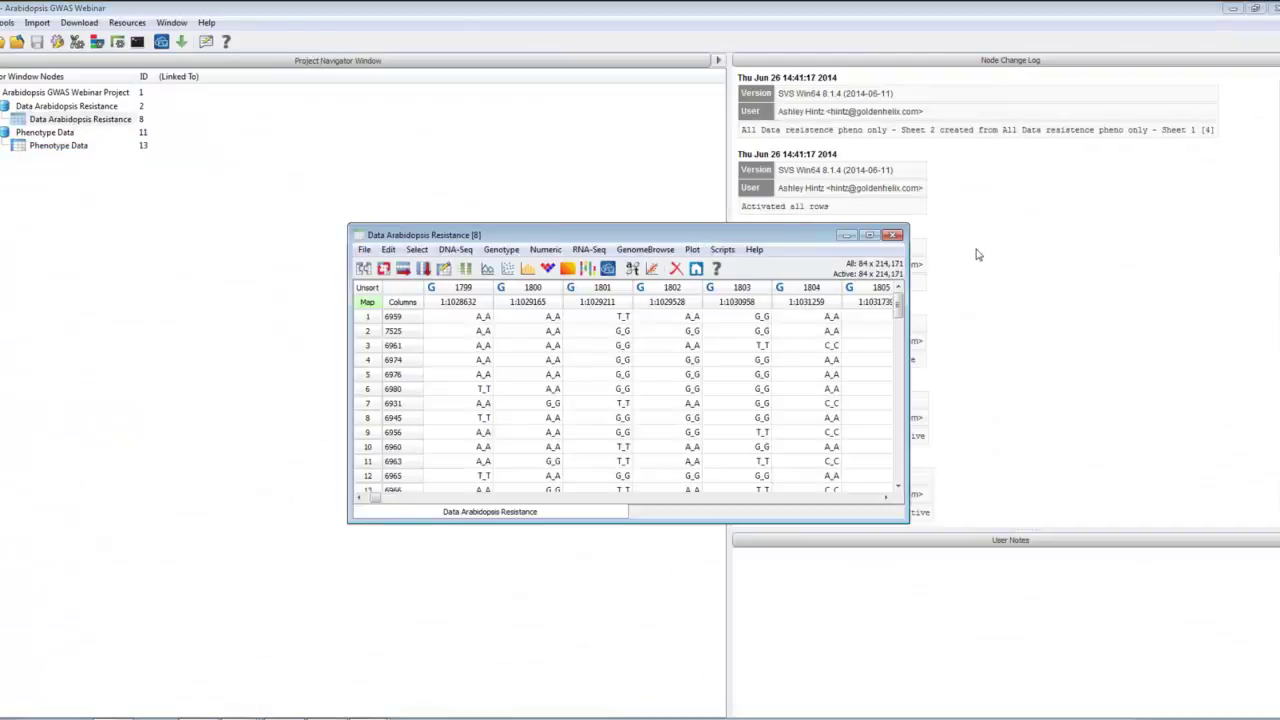
pyautogui.click(868, 236)
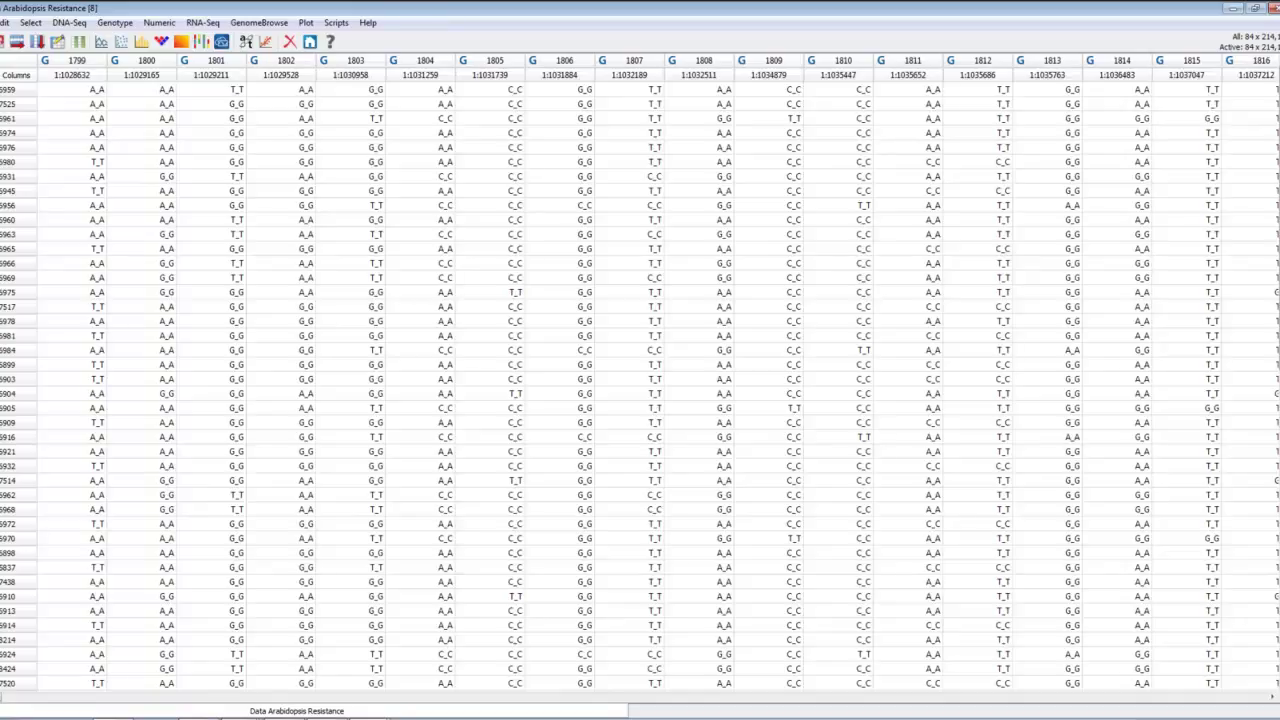
pyautogui.click(22, 76)
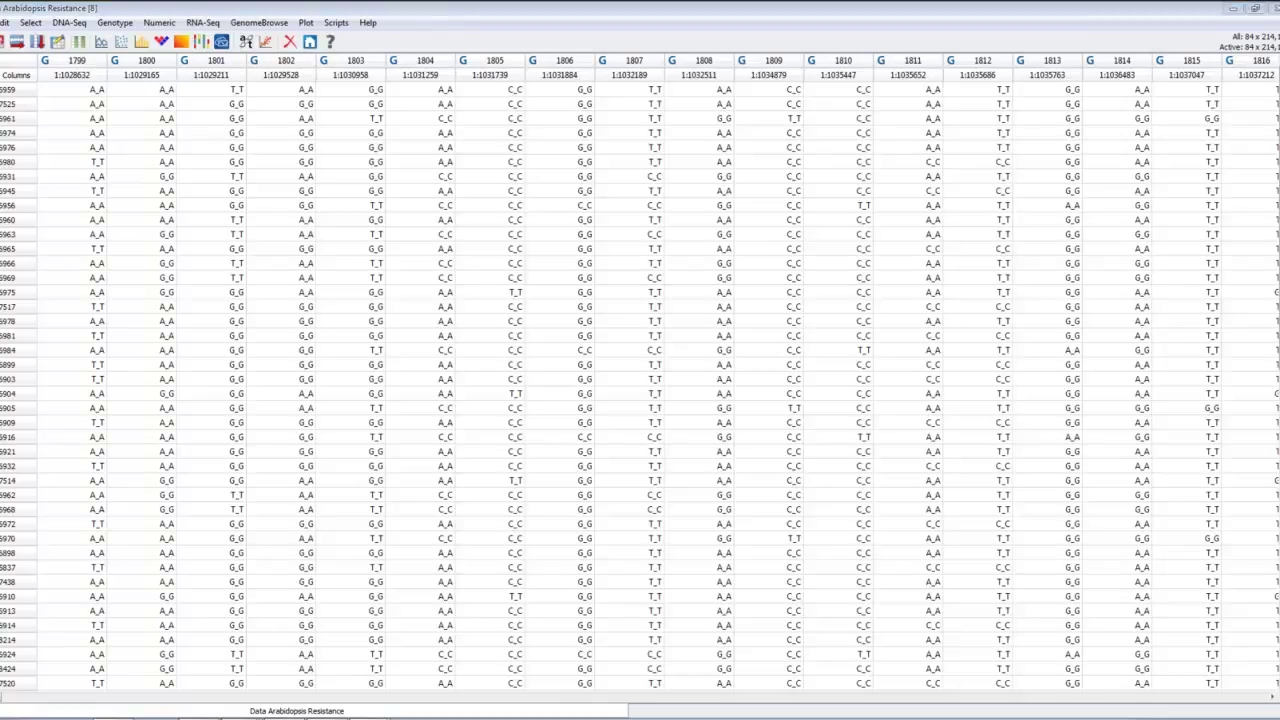
# Run Genotype Statistics by Marker with Allele frequencies checked, producing Marker Statistics.
pyautogui.click(112, 23)
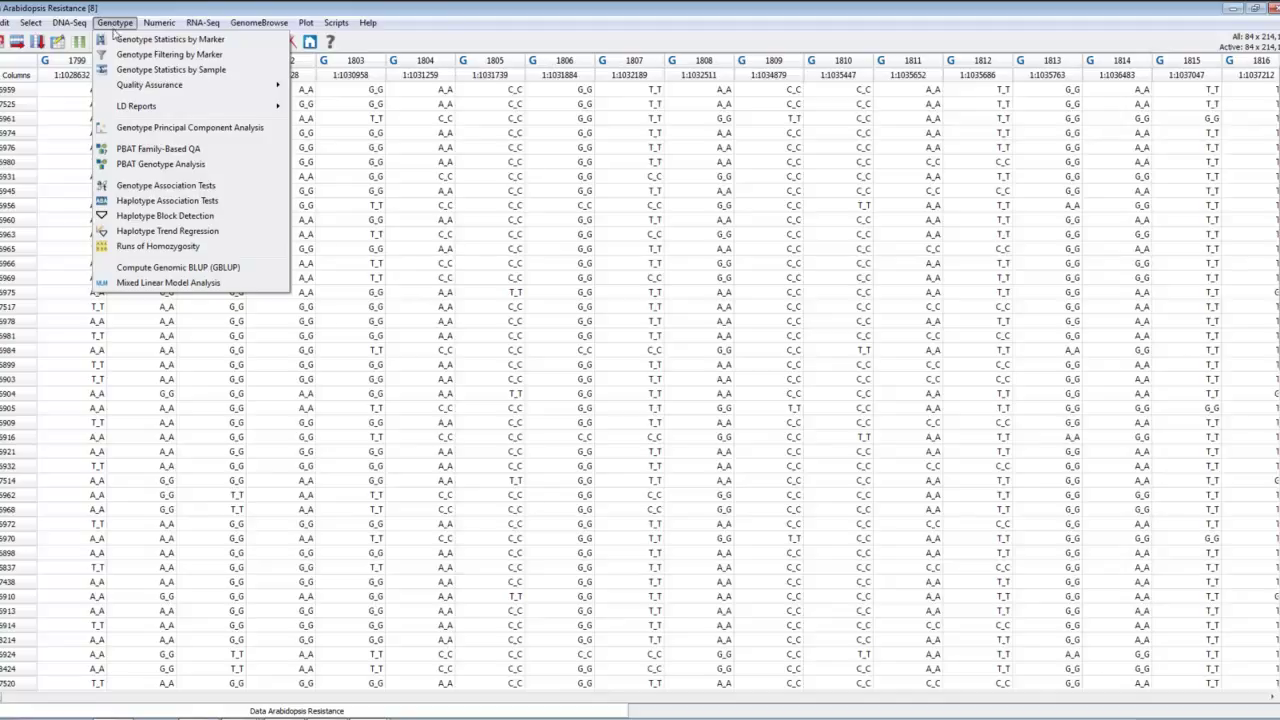
pyautogui.click(137, 44)
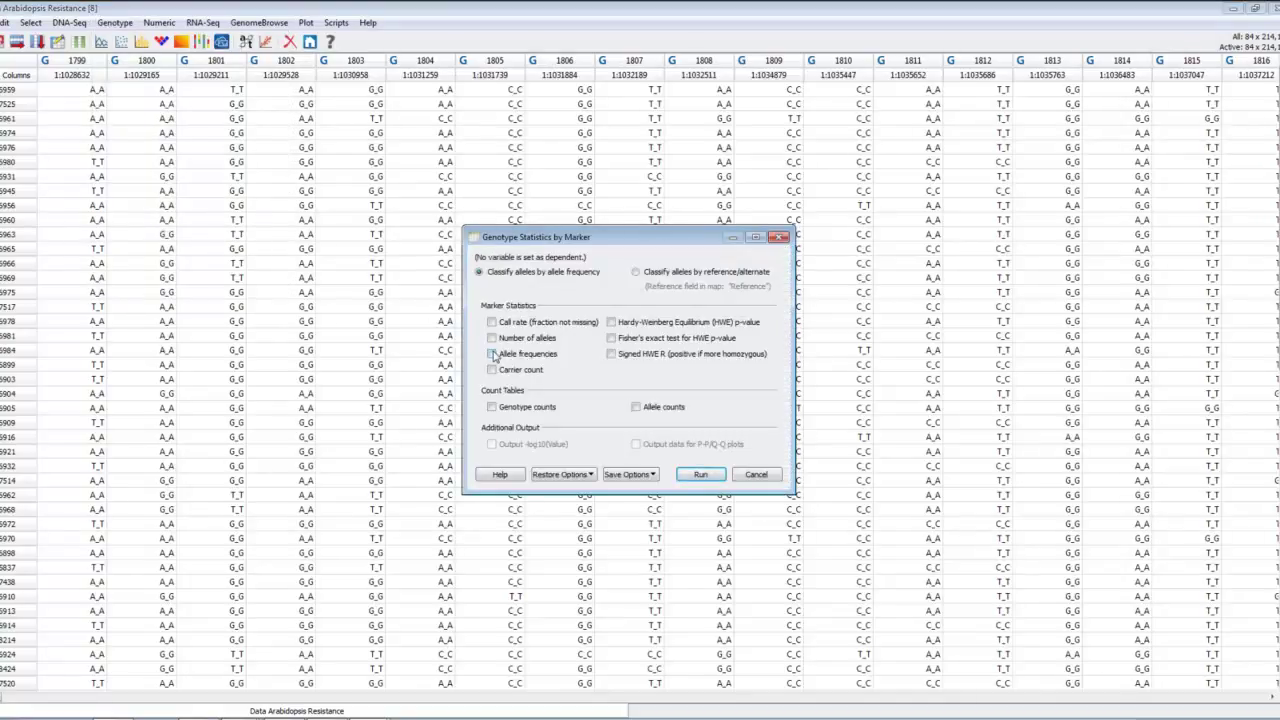
pyautogui.click(492, 354)
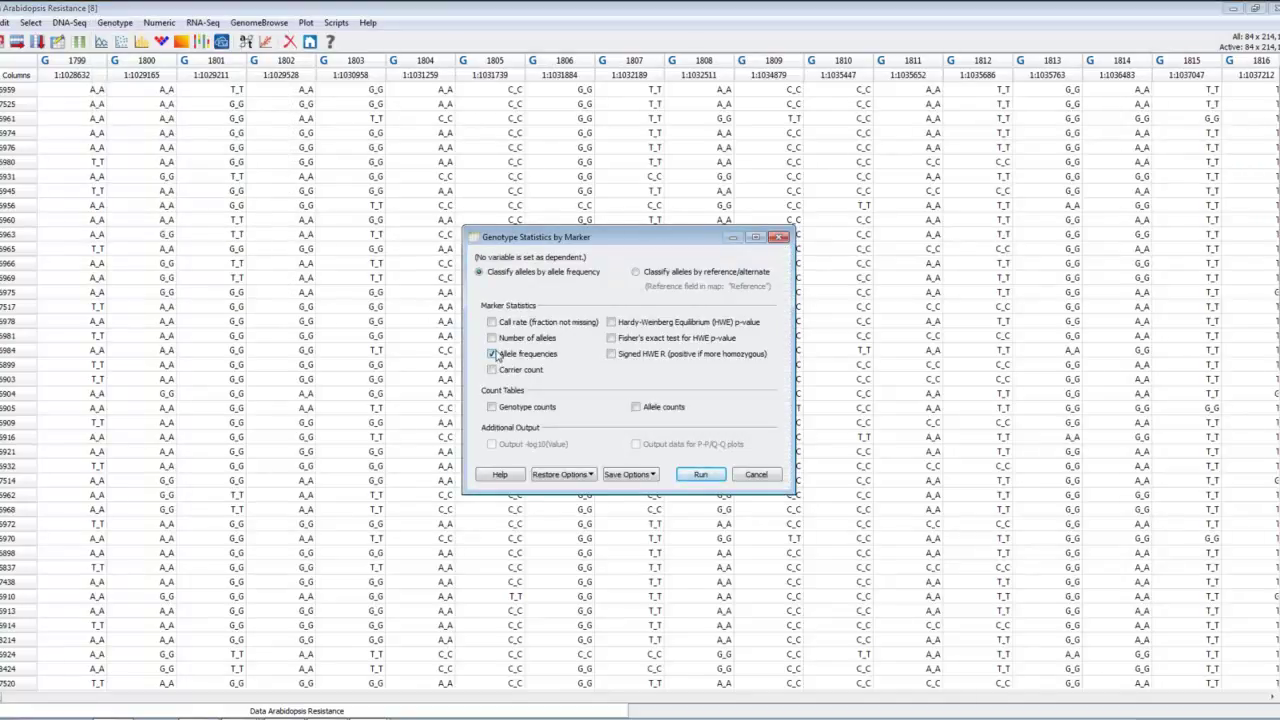
pyautogui.click(700, 475)
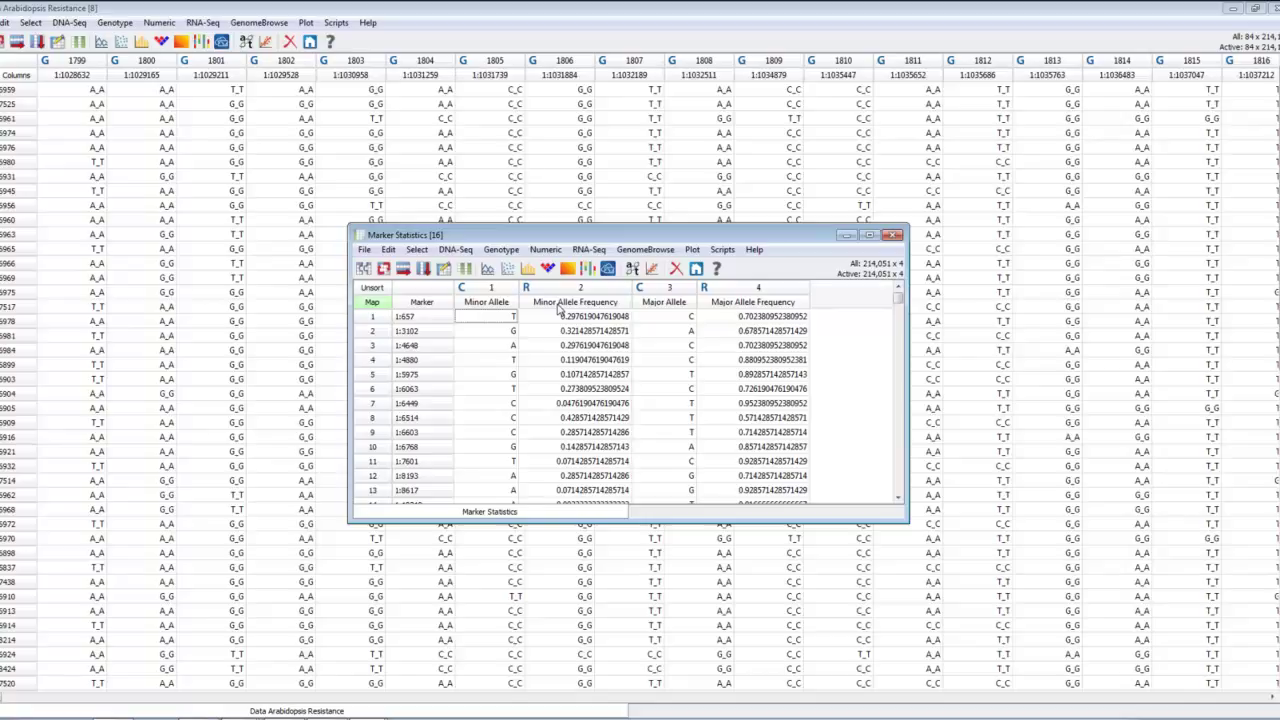
pyautogui.rightClick(559, 310)
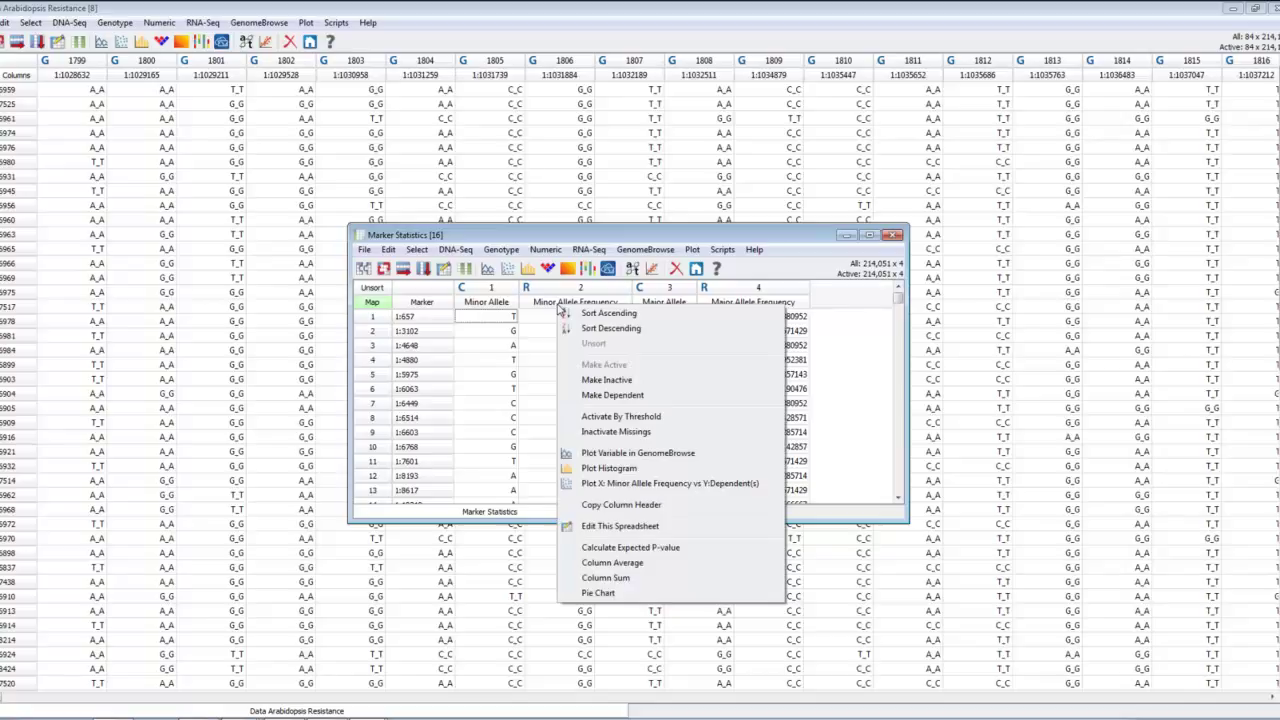
pyautogui.click(609, 470)
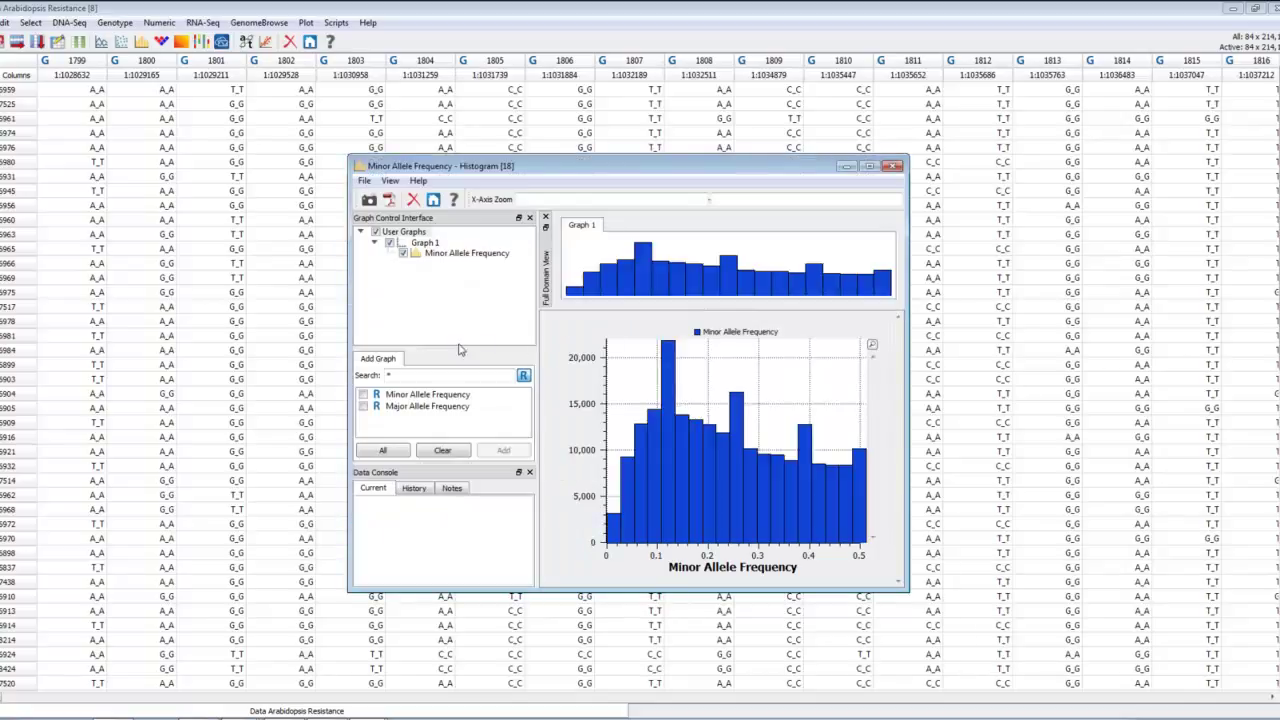
pyautogui.moveTo(452, 347); pyautogui.dragTo(446, 308)
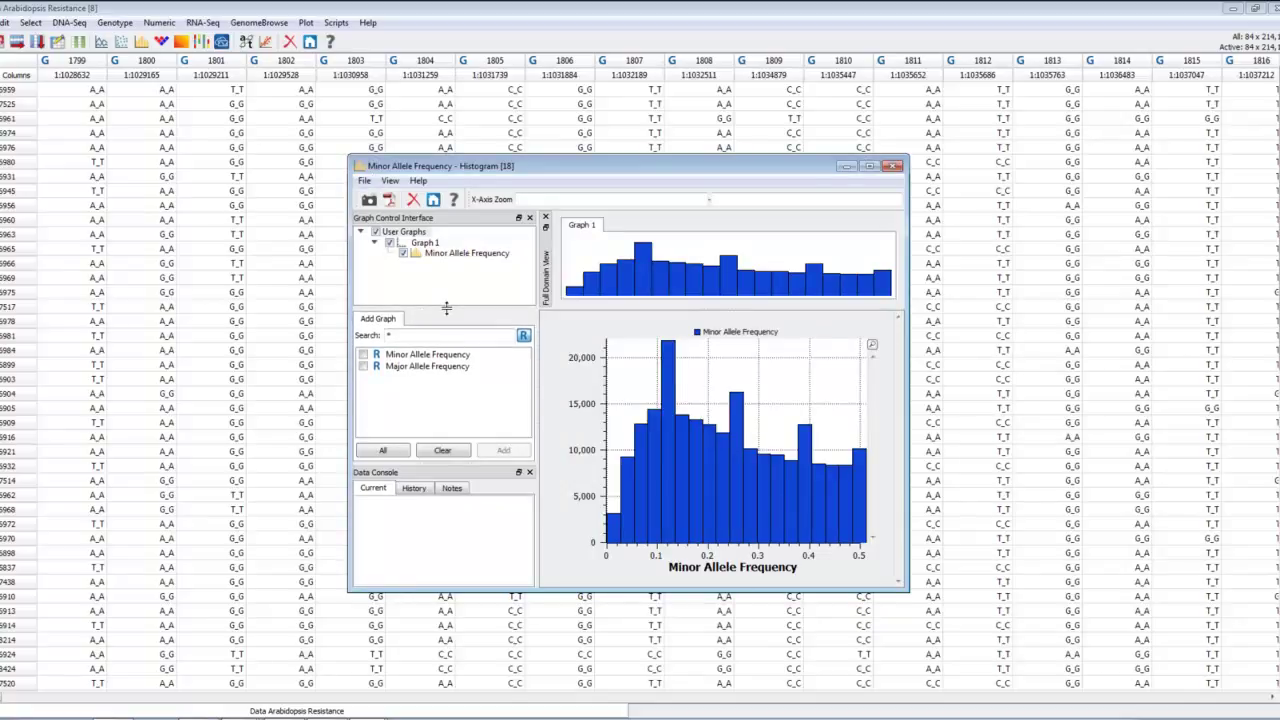
pyautogui.moveTo(347, 156); pyautogui.dragTo(200, 58)
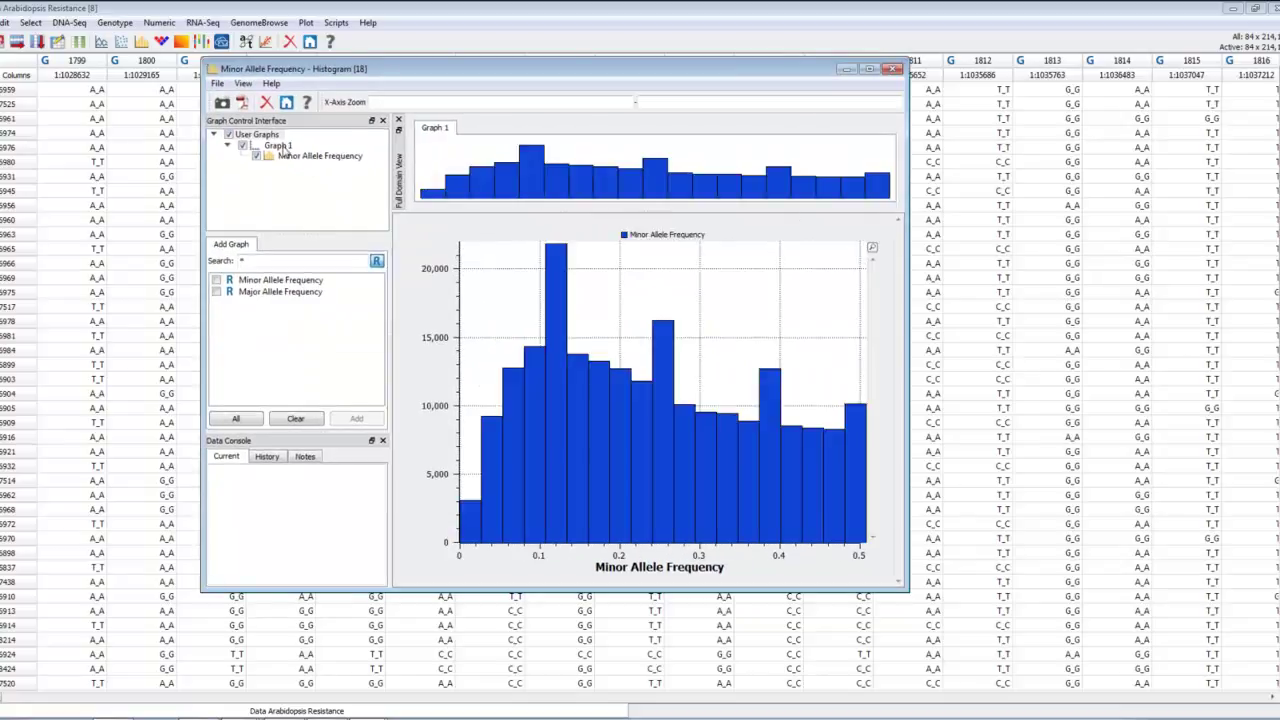
pyautogui.click(279, 147)
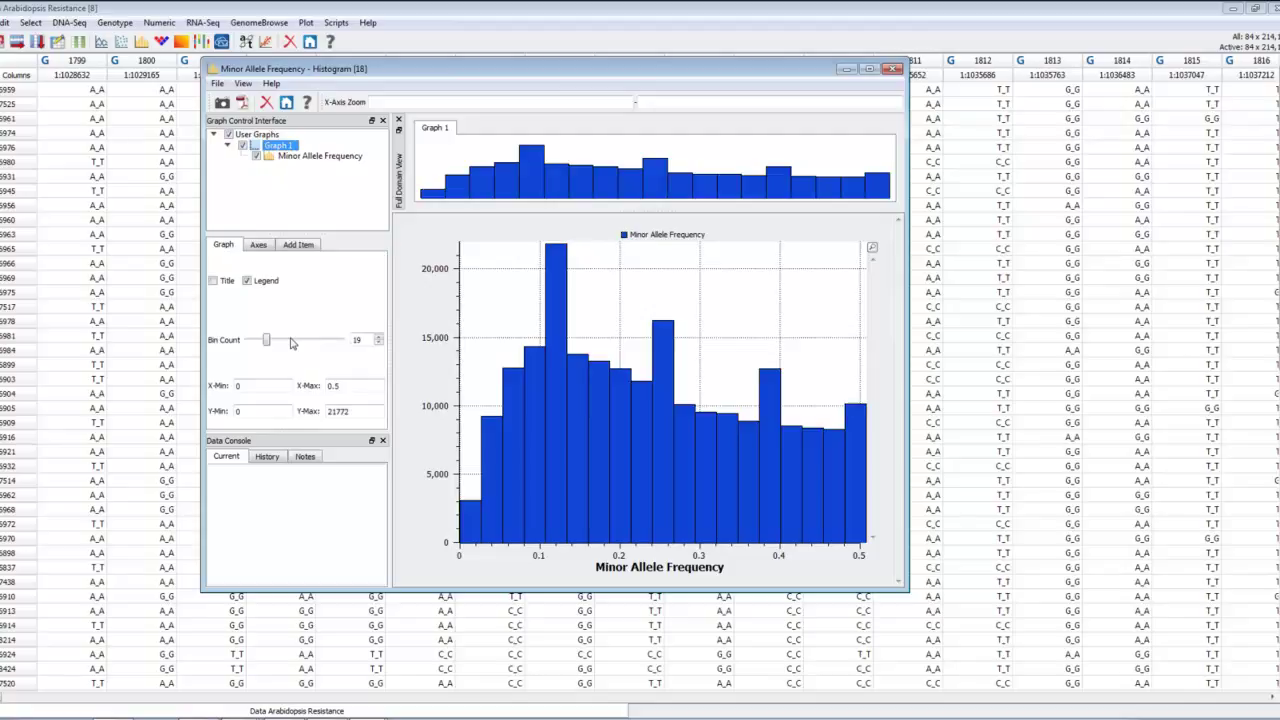
pyautogui.moveTo(291, 343)
pyautogui.mouseDown()
pyautogui.moveTo(275, 342)
pyautogui.moveTo(312, 344)
pyautogui.moveTo(266, 342)
pyautogui.mouseUp()
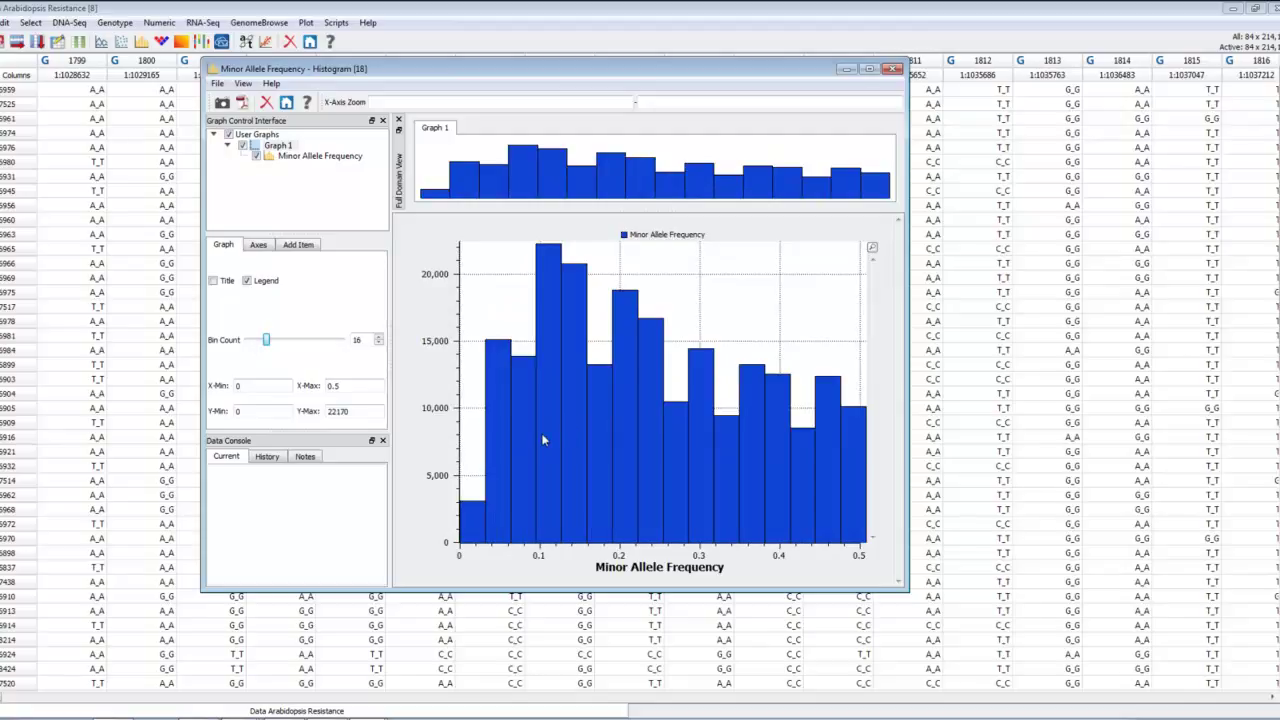
pyautogui.moveTo(547, 435); pyautogui.dragTo(441, 549)
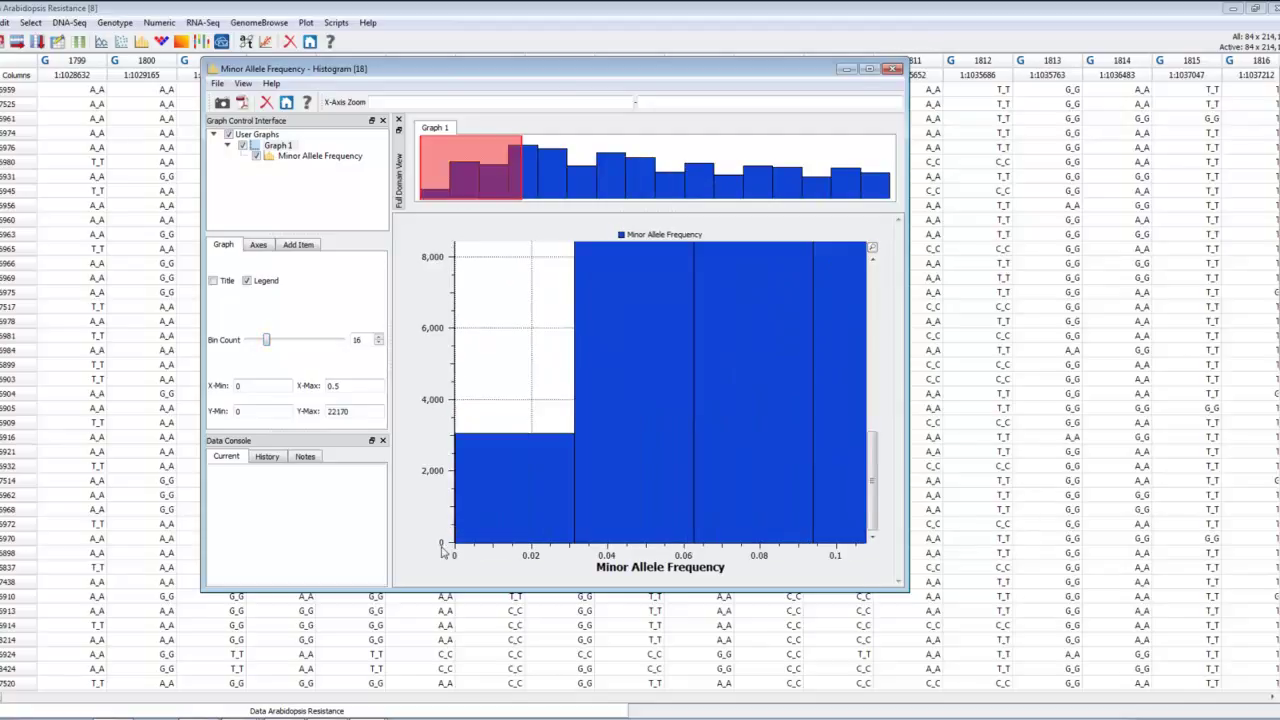
pyautogui.click(313, 340)
pyautogui.click(314, 340)
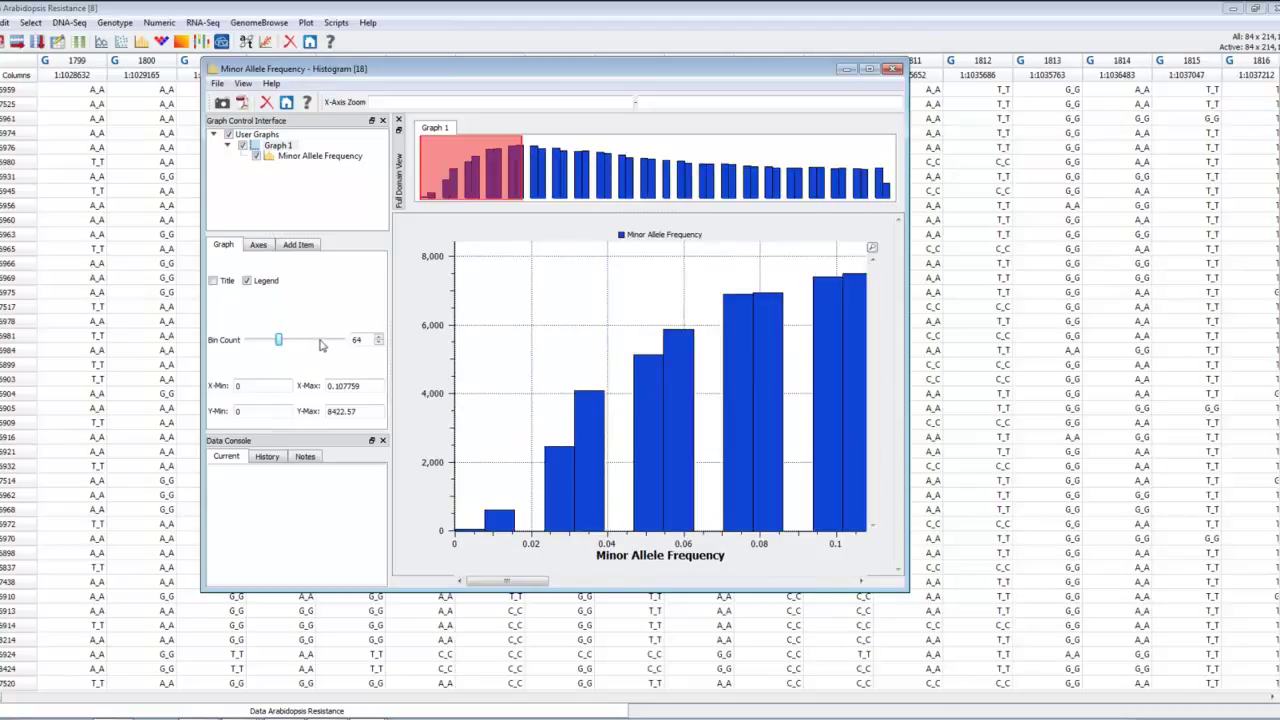
pyautogui.click(320, 341)
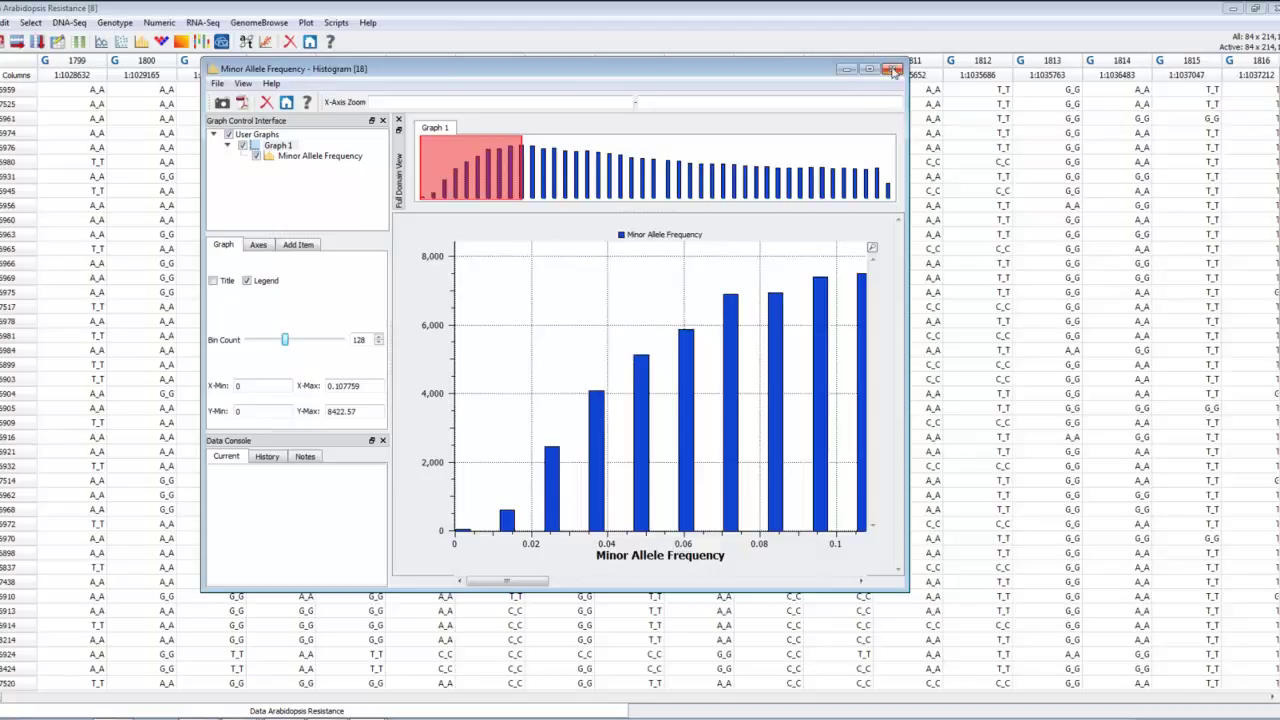
pyautogui.click(893, 71)
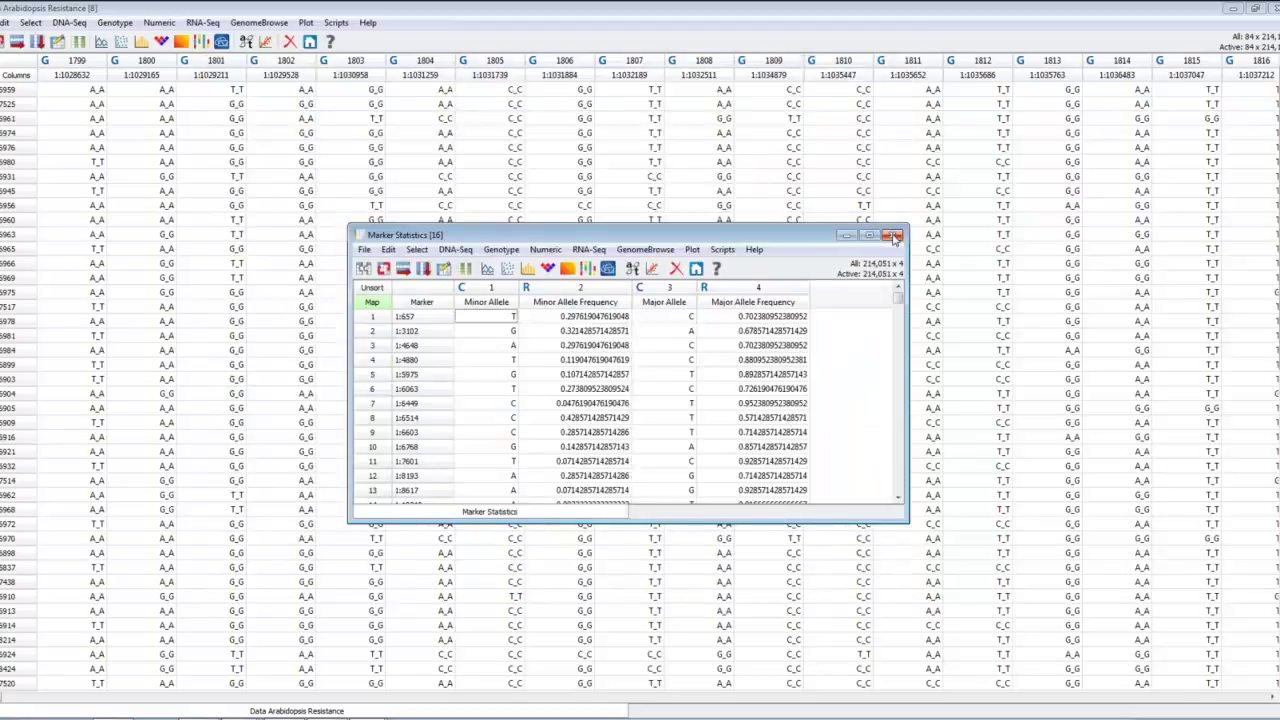
# Close Marker Statistics and run Genotype Filtering by Marker dropping markers with MAF < 0.05.
pyautogui.click(895, 236)
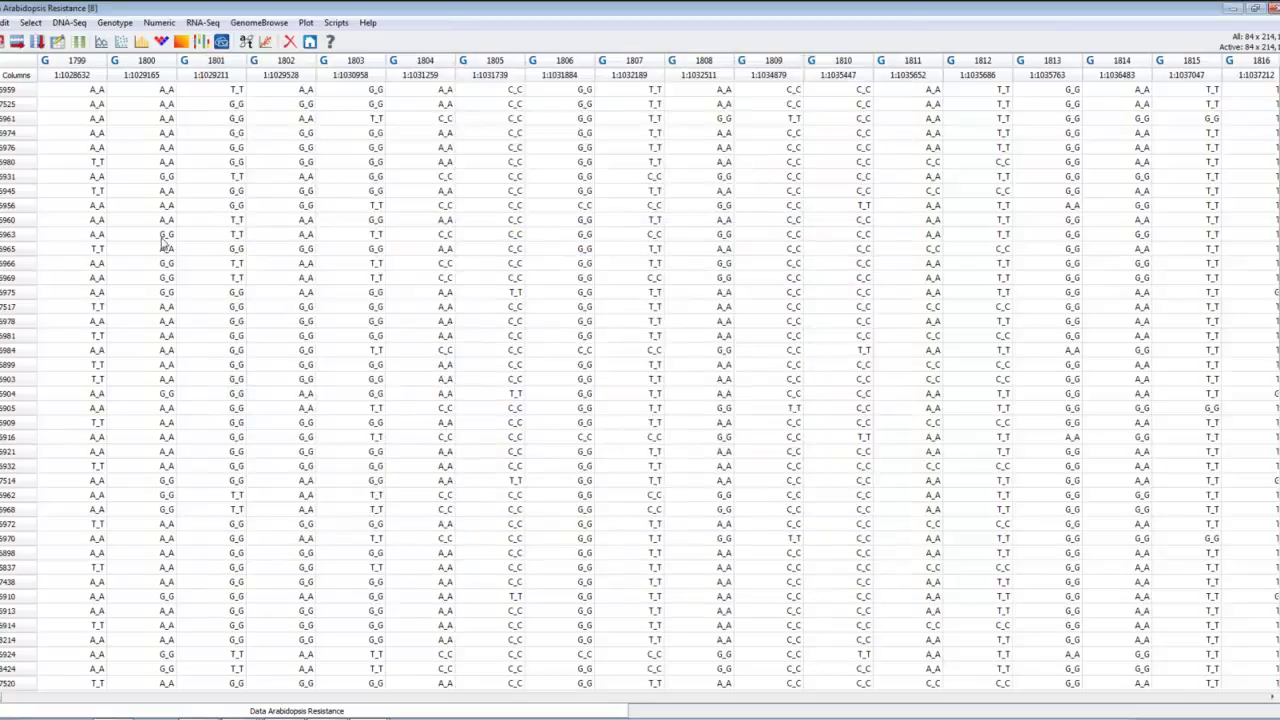
pyautogui.click(112, 24)
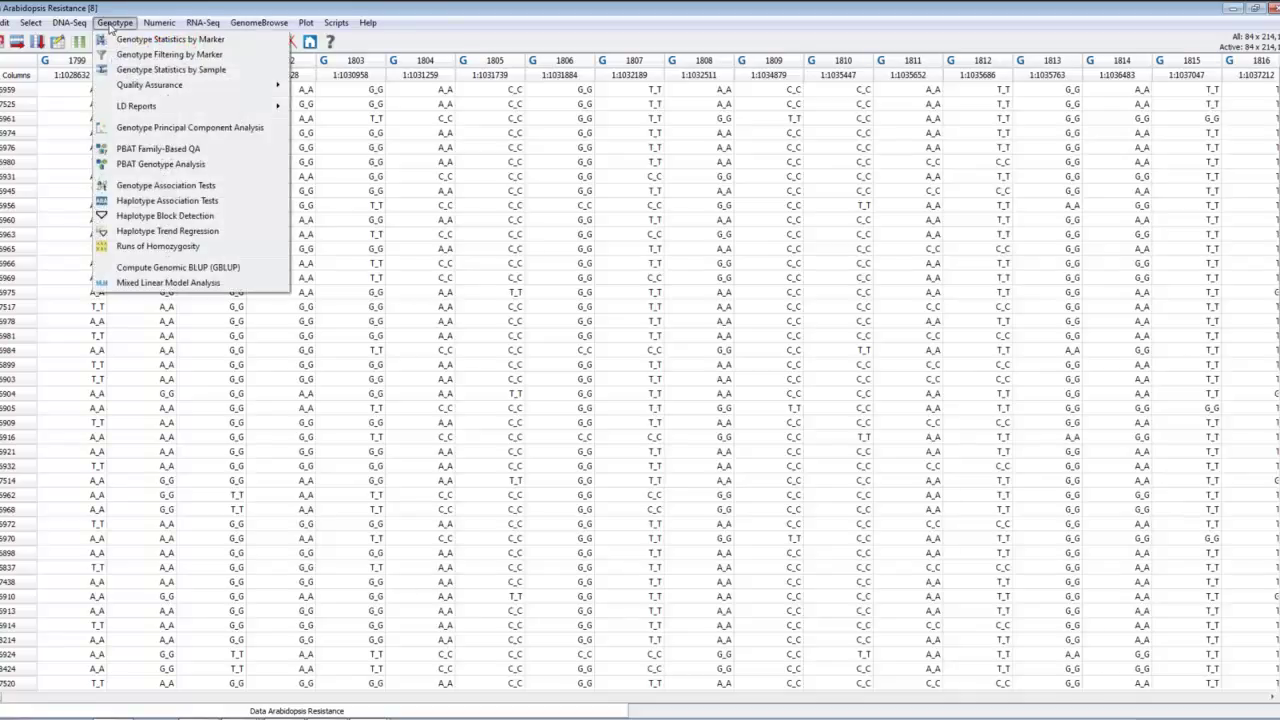
pyautogui.click(138, 55)
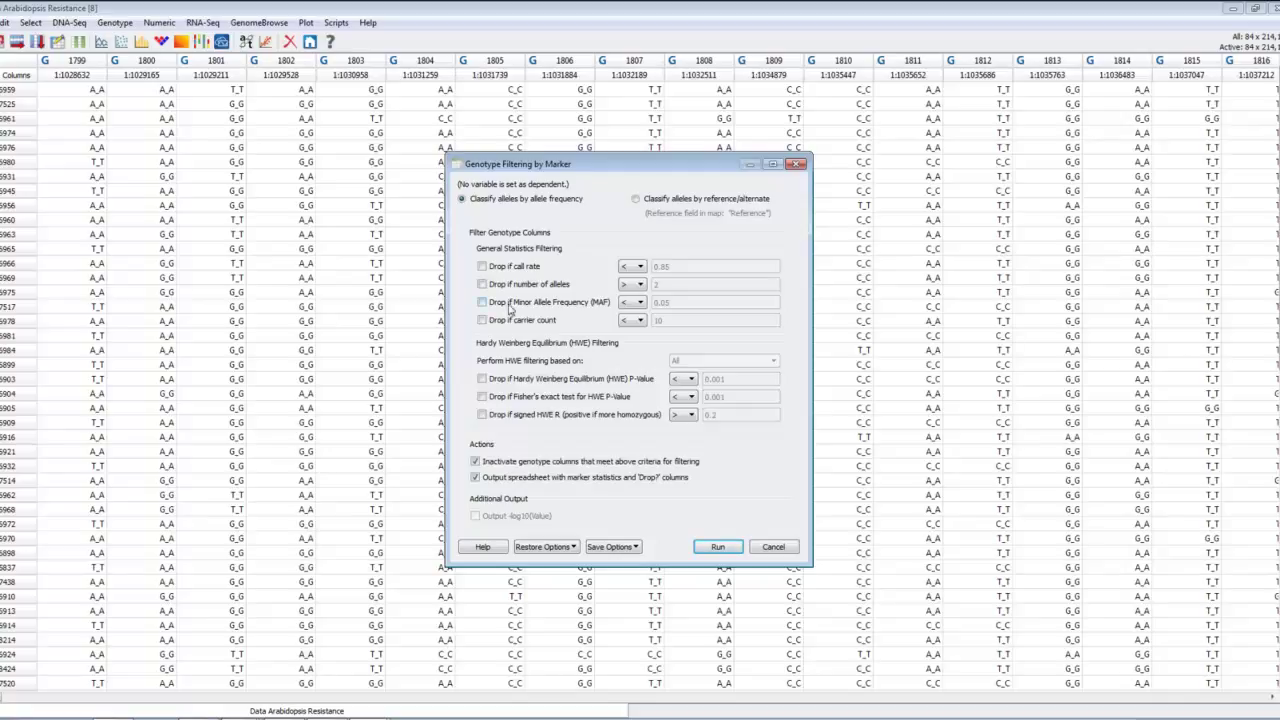
pyautogui.click(482, 302)
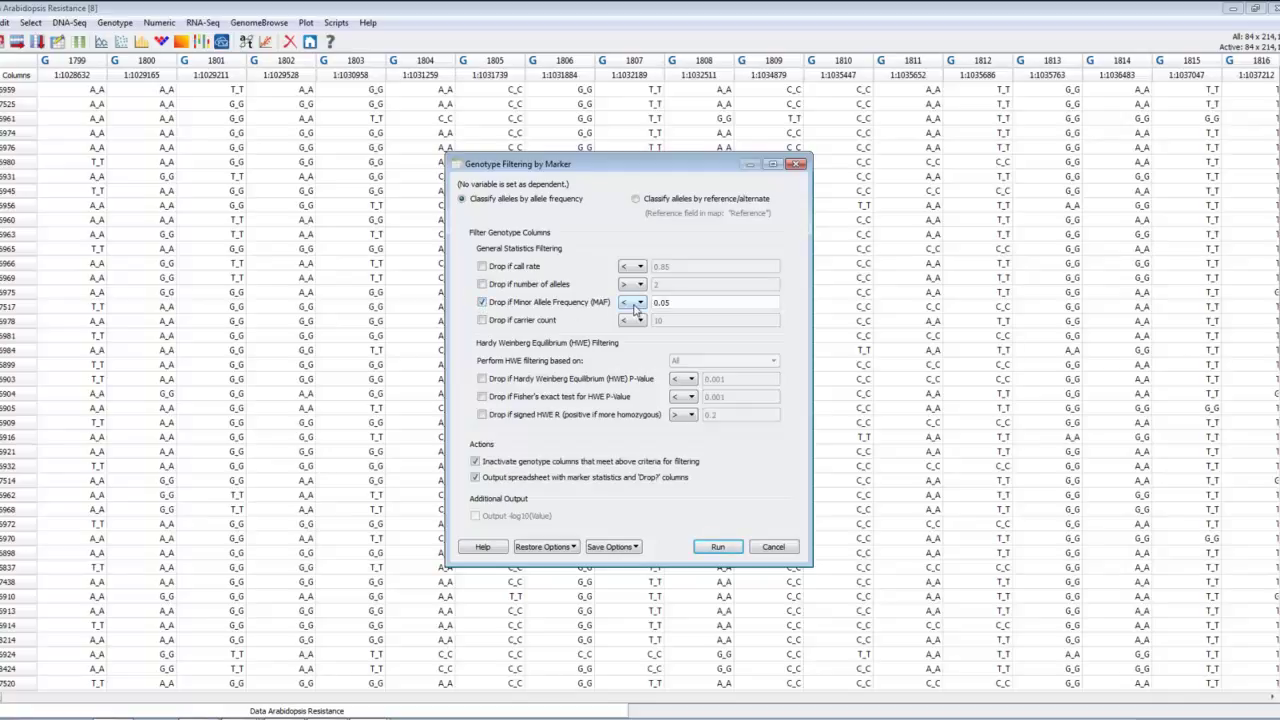
pyautogui.click(716, 547)
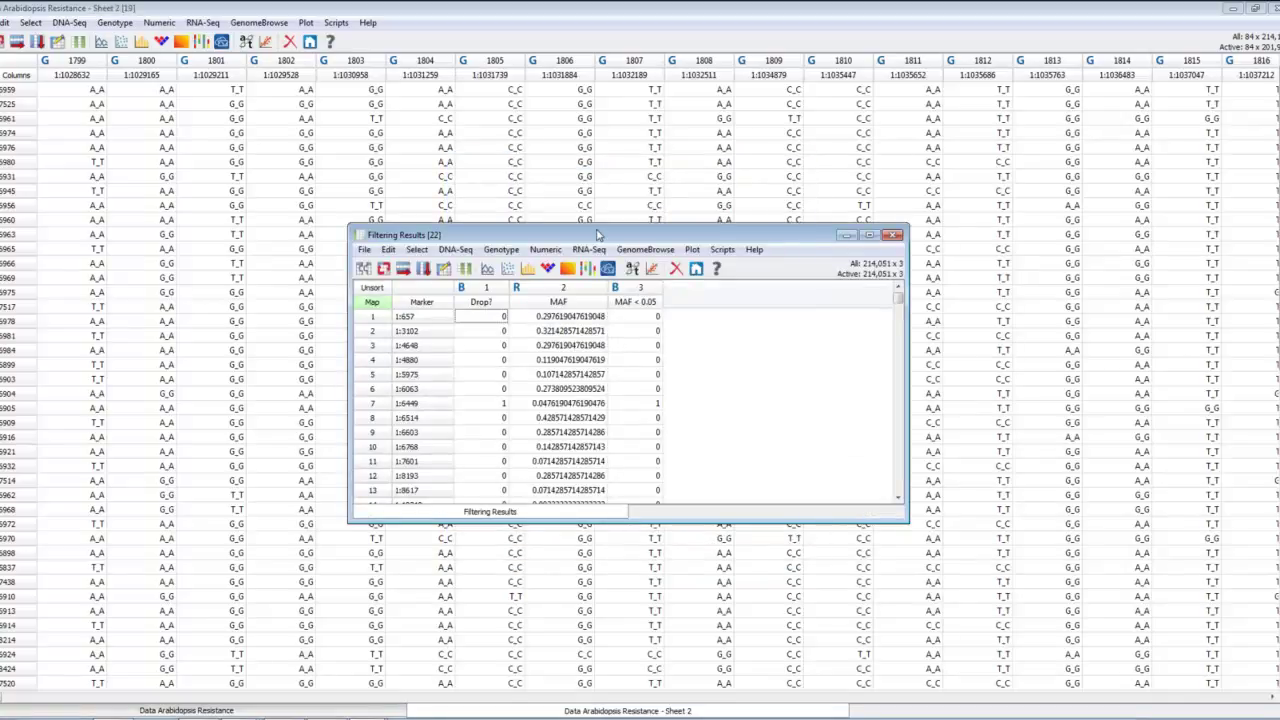
# Close the Filtering Results window and page through Sheet 2's now-inactivated genotype columns.
pyautogui.moveTo(600, 226); pyautogui.dragTo(576, 119)
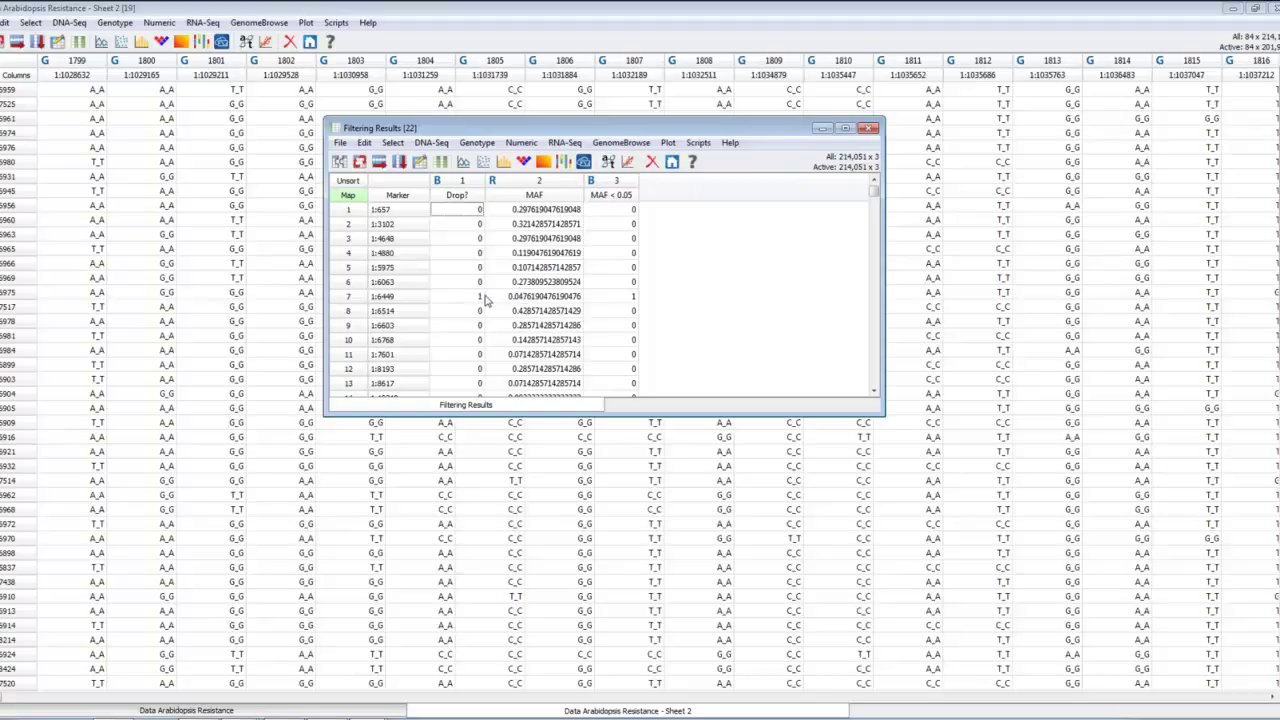
pyautogui.click(872, 131)
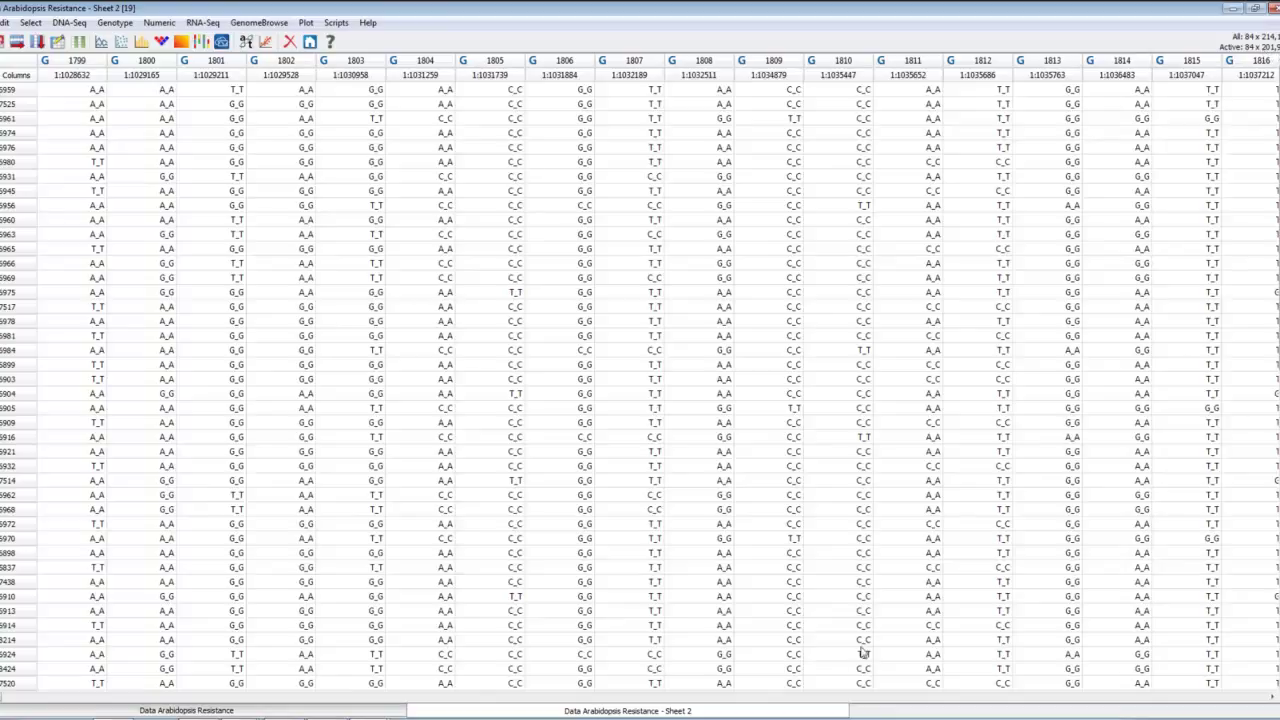
pyautogui.click(827, 698)
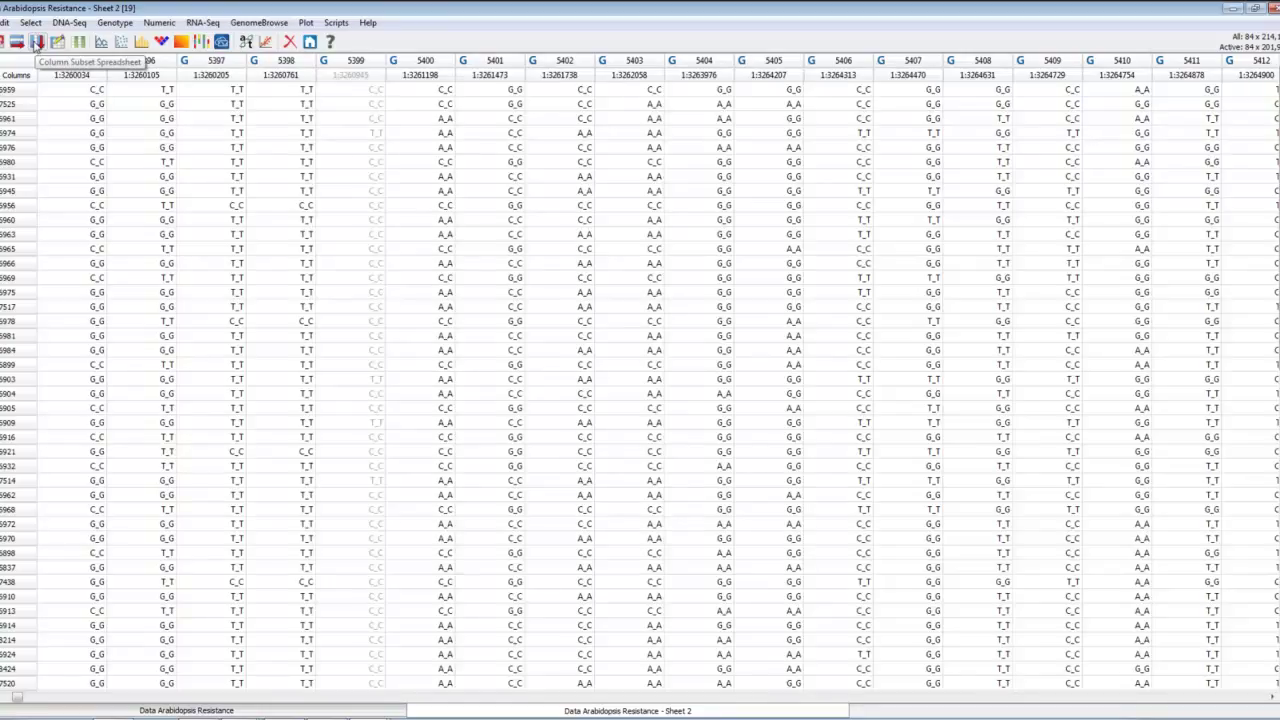
# Create a Column Subset spreadsheet of the 201,964 active markers and rename it 'MAF Filtered'.
pyautogui.click(36, 43)
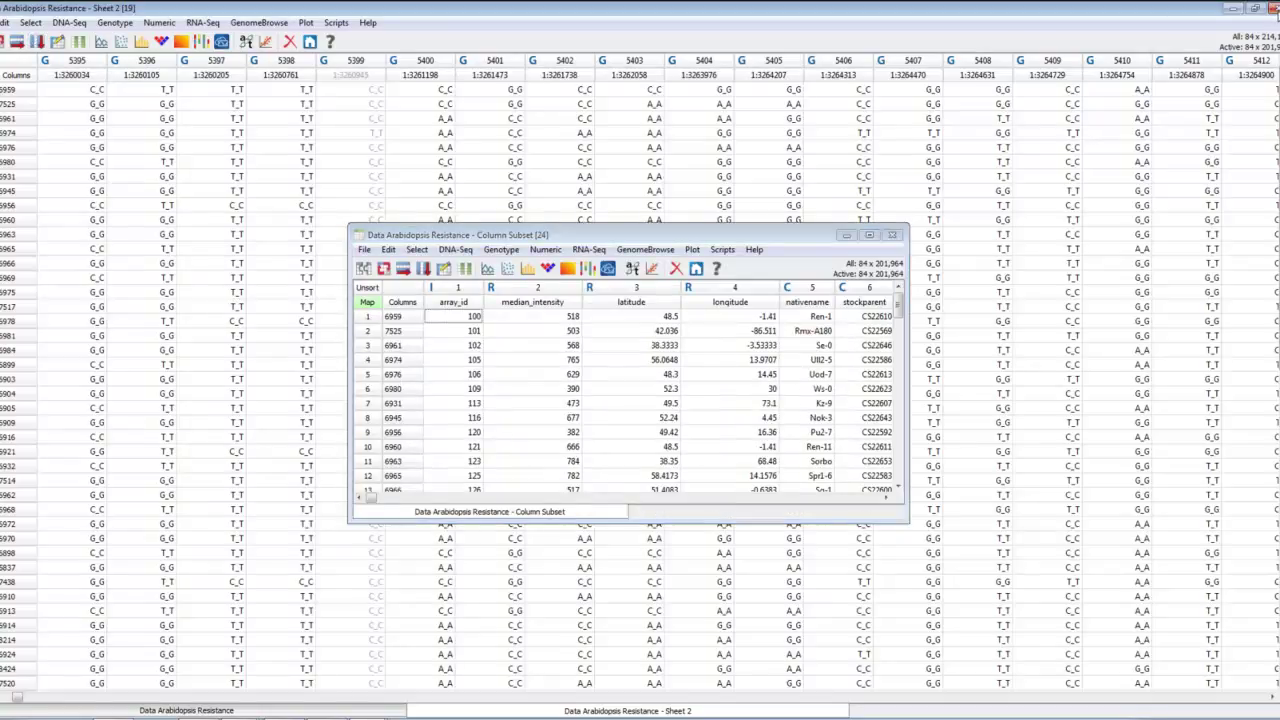
pyautogui.rightClick(557, 514)
pyautogui.click(575, 524)
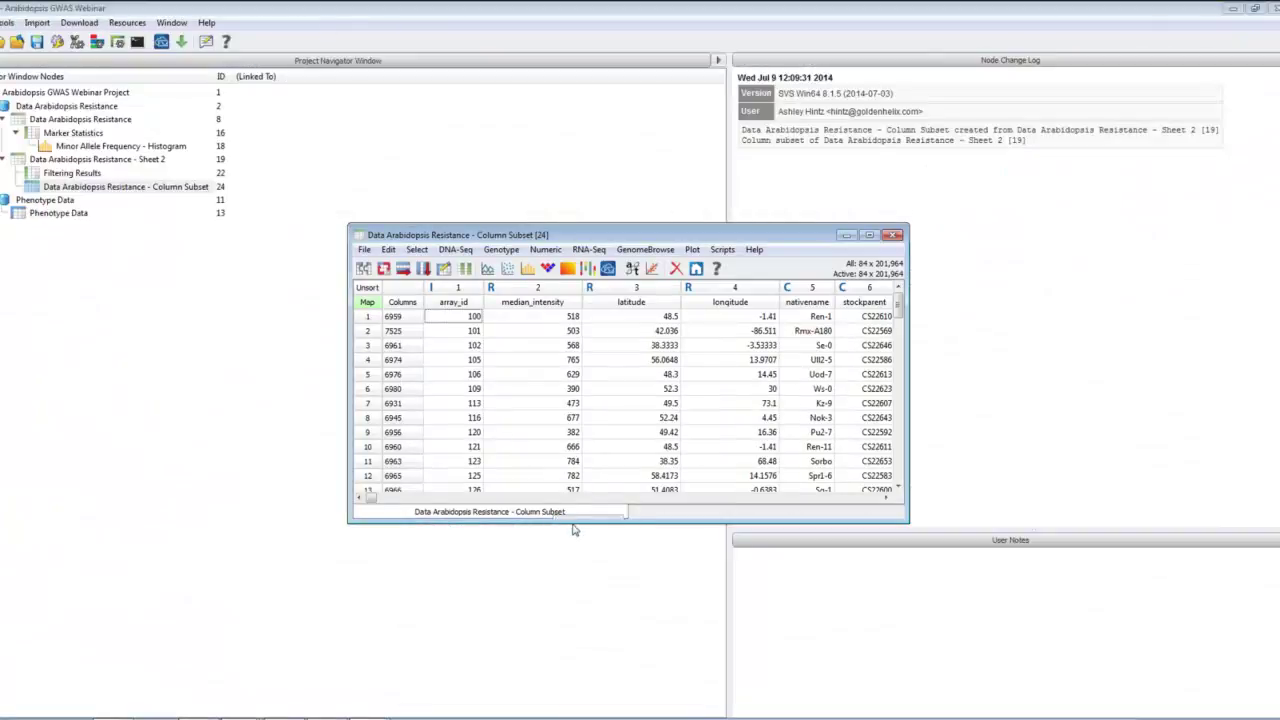
pyautogui.write('MAF Filtered')
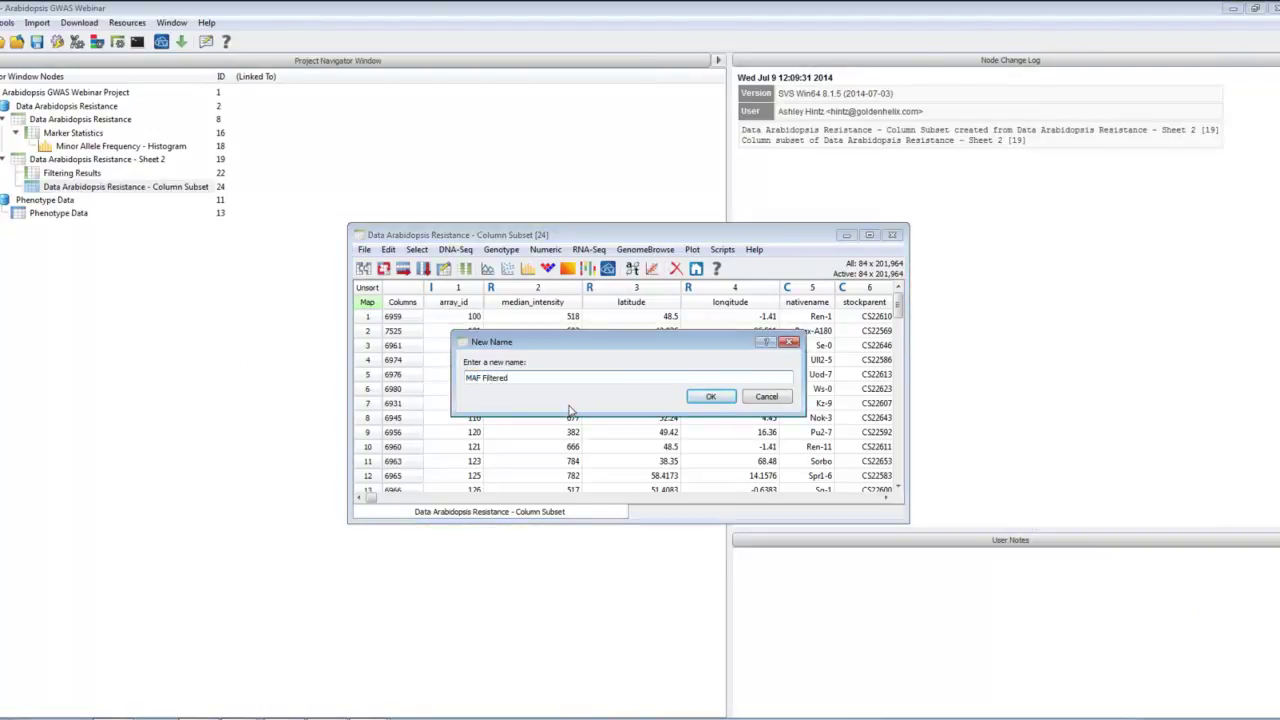
# Confirm the sheet name MAF Filtered and maximize it to show the genotype columns.
pyautogui.click(711, 397)
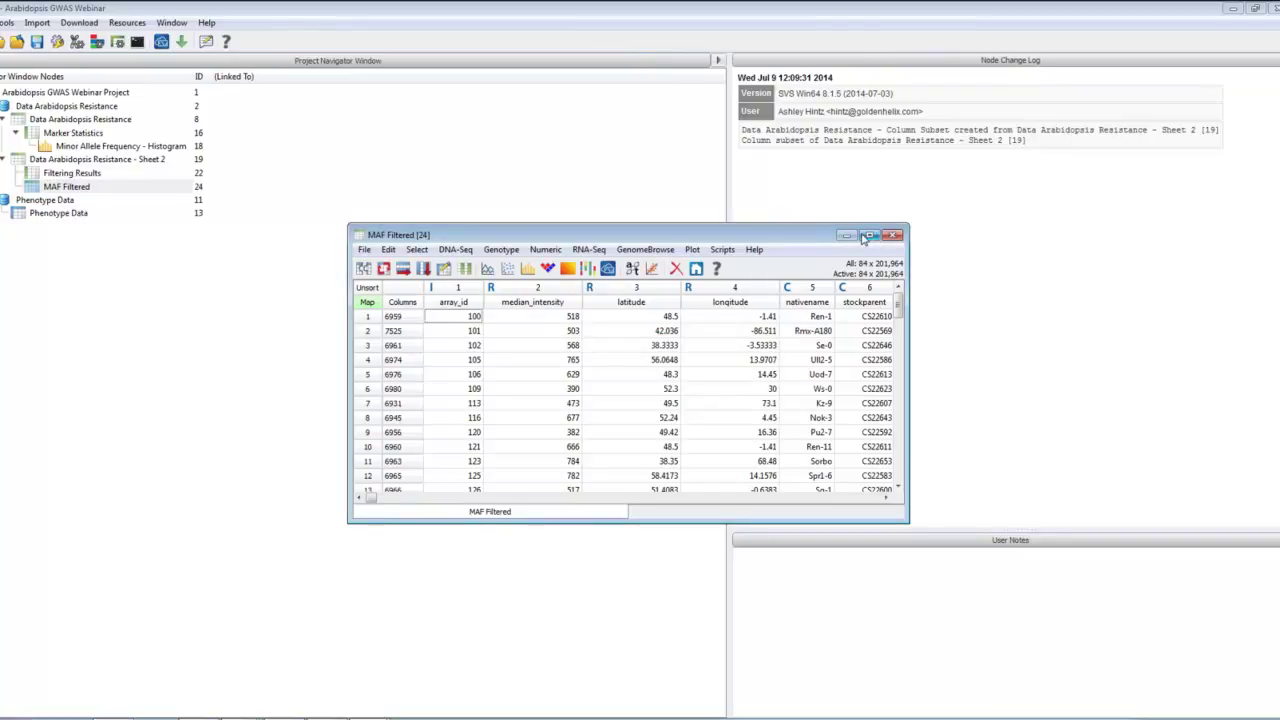
pyautogui.click(869, 235)
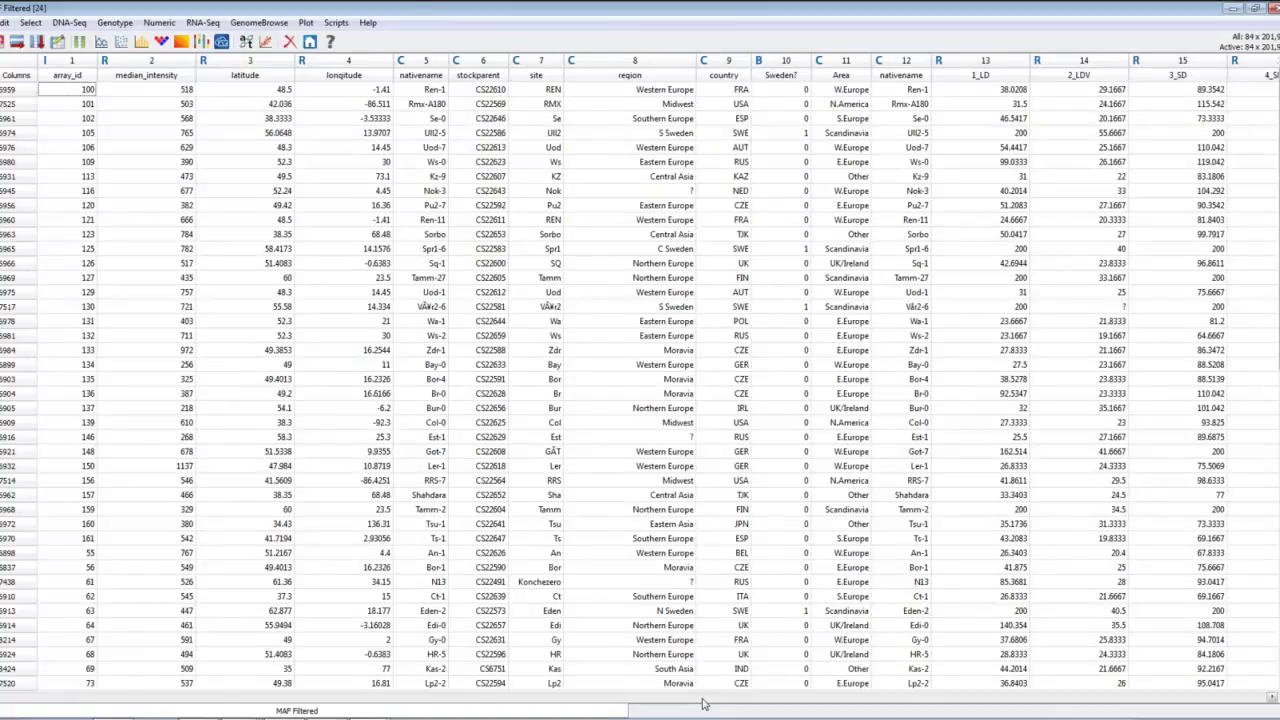
pyautogui.click(703, 700)
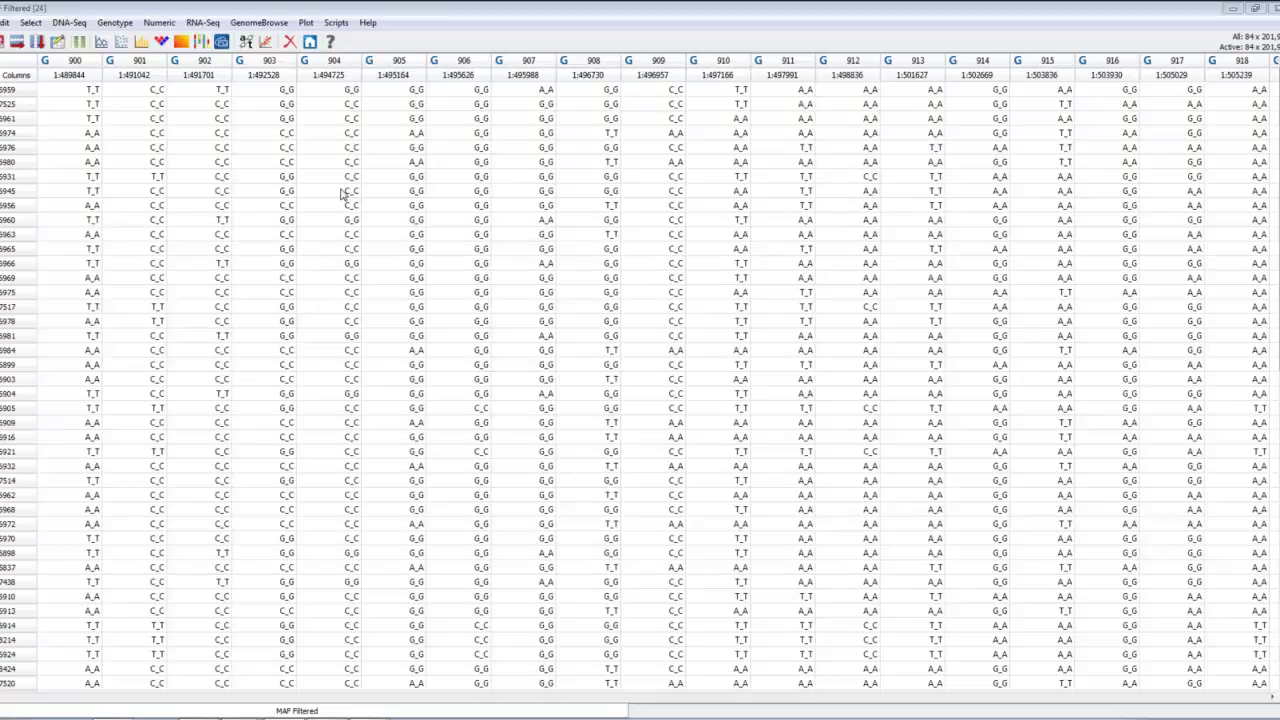
# LD-prune the markers with window size 20, window increment 10 and r² threshold 0.5.
pyautogui.click(115, 23)
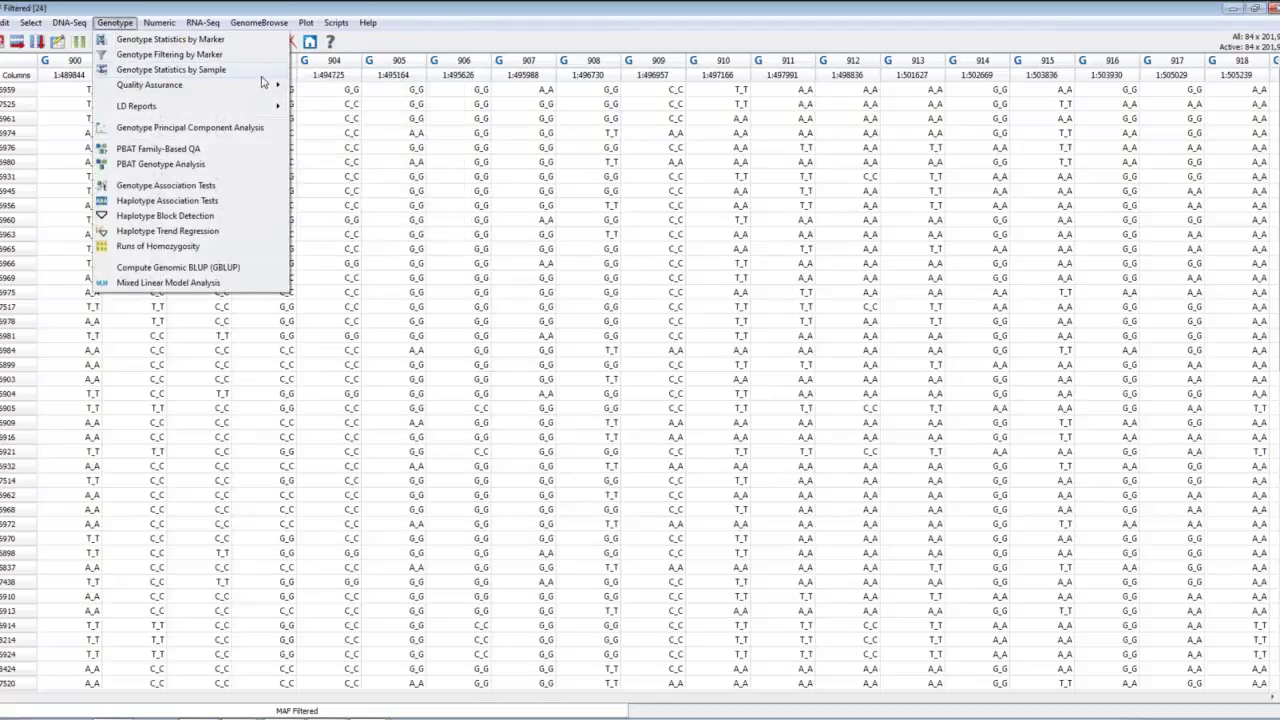
pyautogui.moveTo(260, 86)
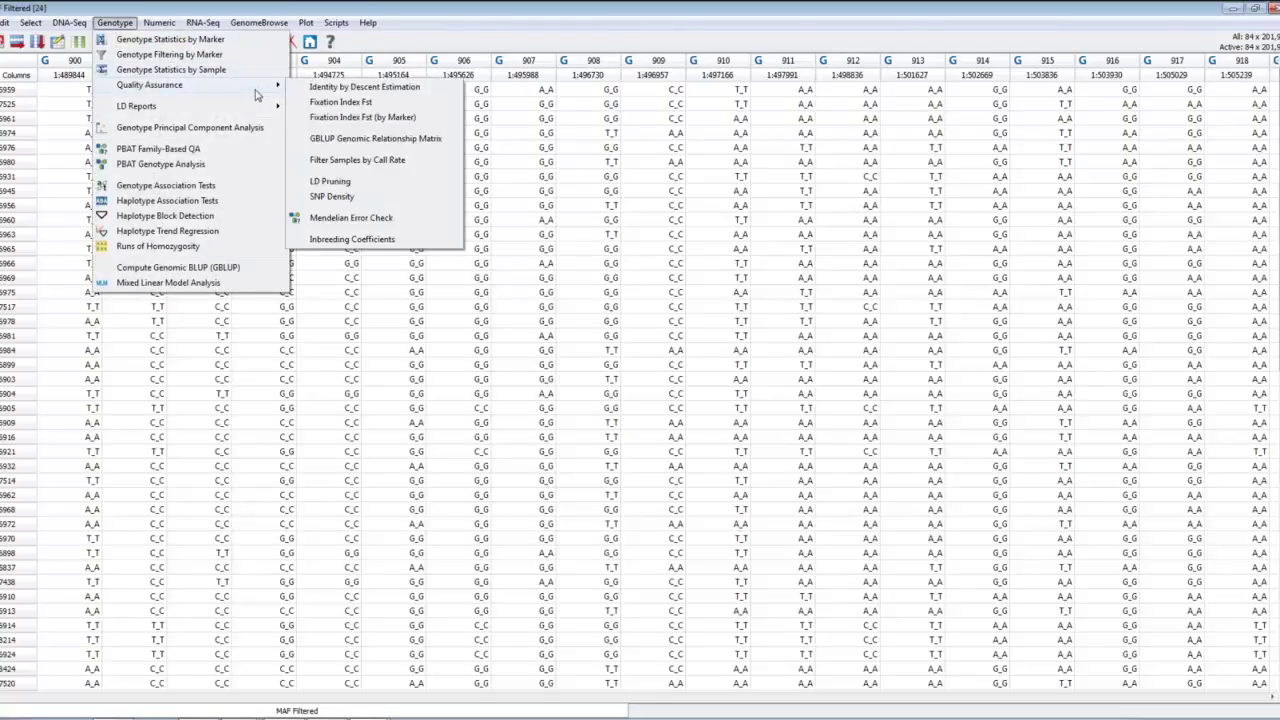
pyautogui.click(330, 181)
pyautogui.moveTo(657, 317); pyautogui.dragTo(615, 321)
pyautogui.write('20')
pyautogui.press('Tab')
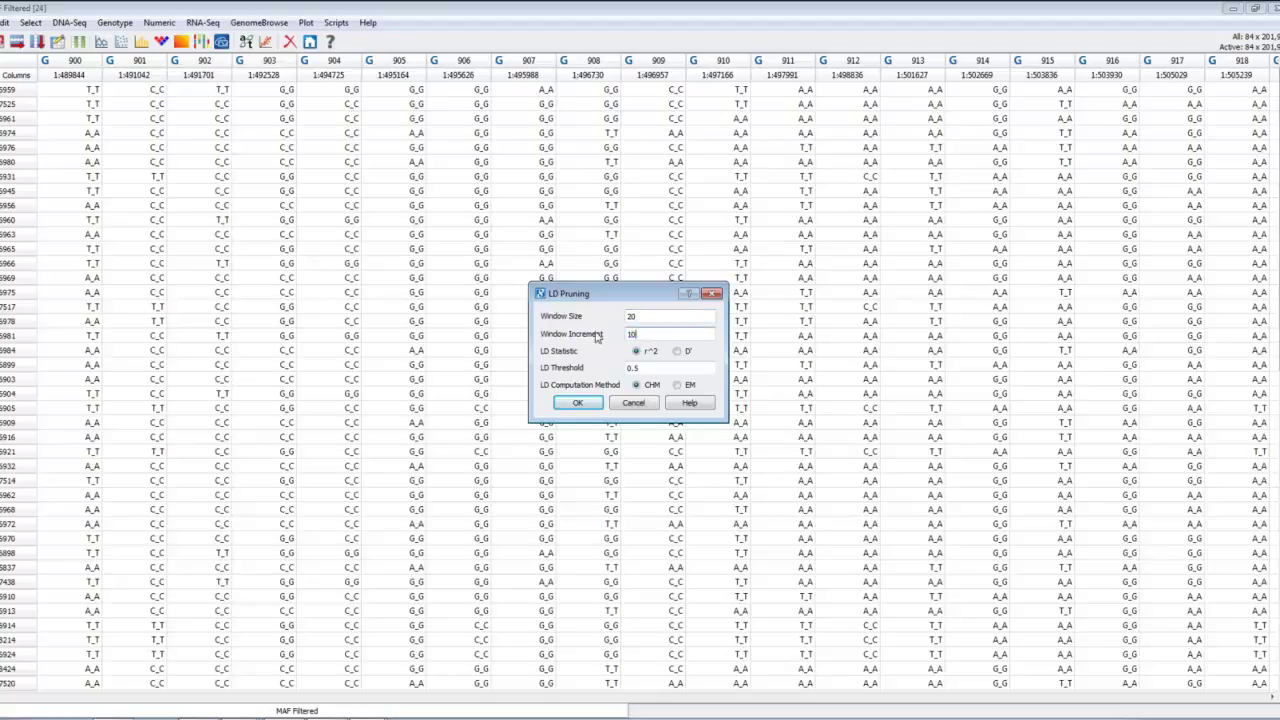
pyautogui.click(574, 405)
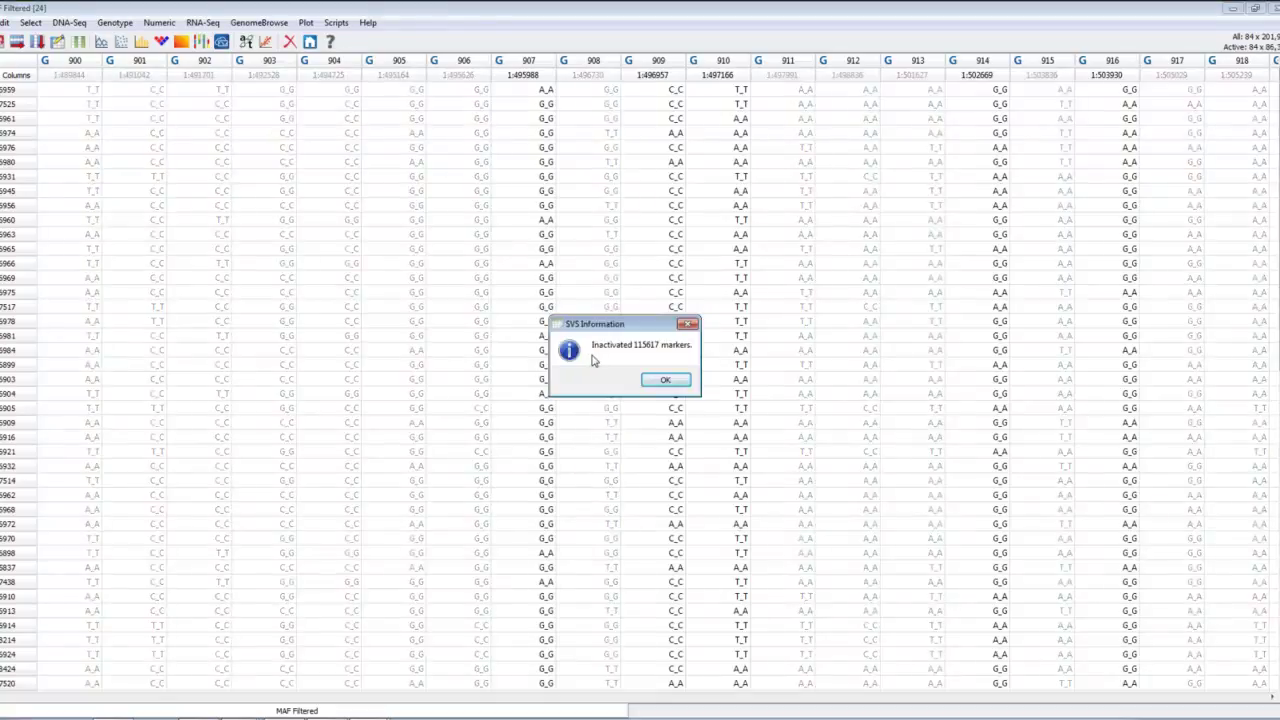
# Subset the 86,347 active markers into a new sheet named 'MAF Filtered and LD Pruned'.
pyautogui.click(660, 381)
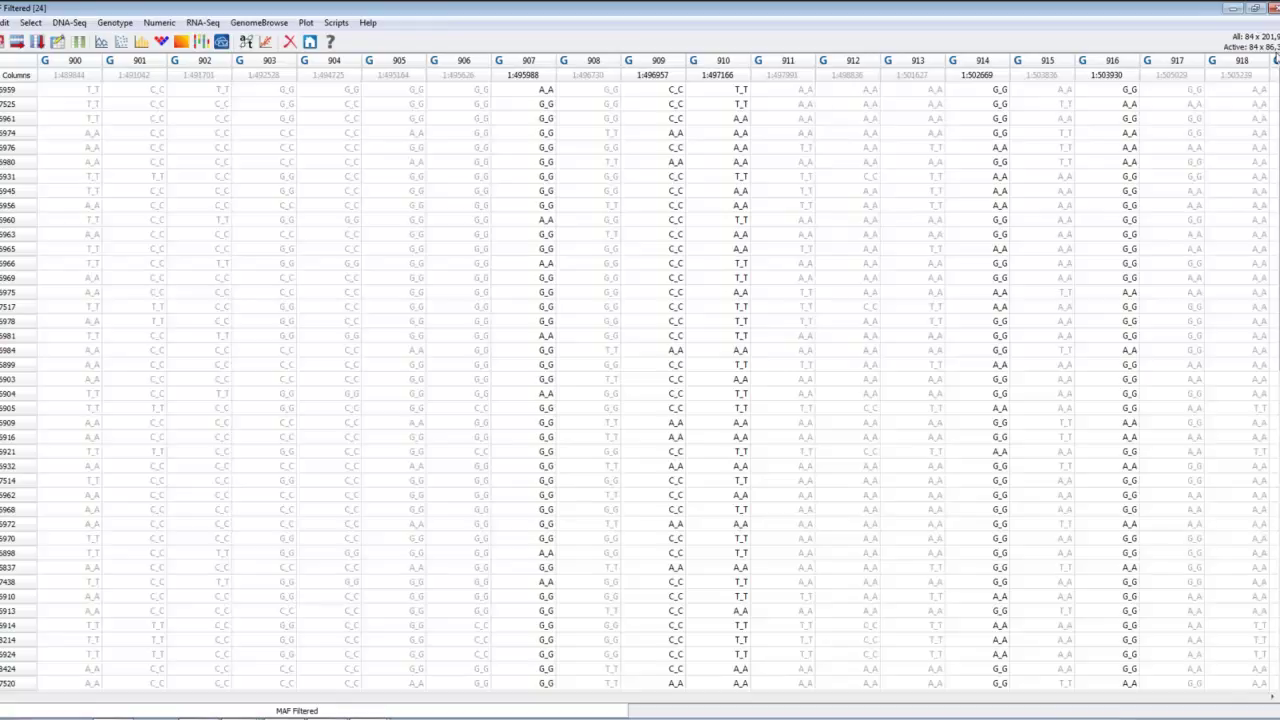
pyautogui.click(37, 42)
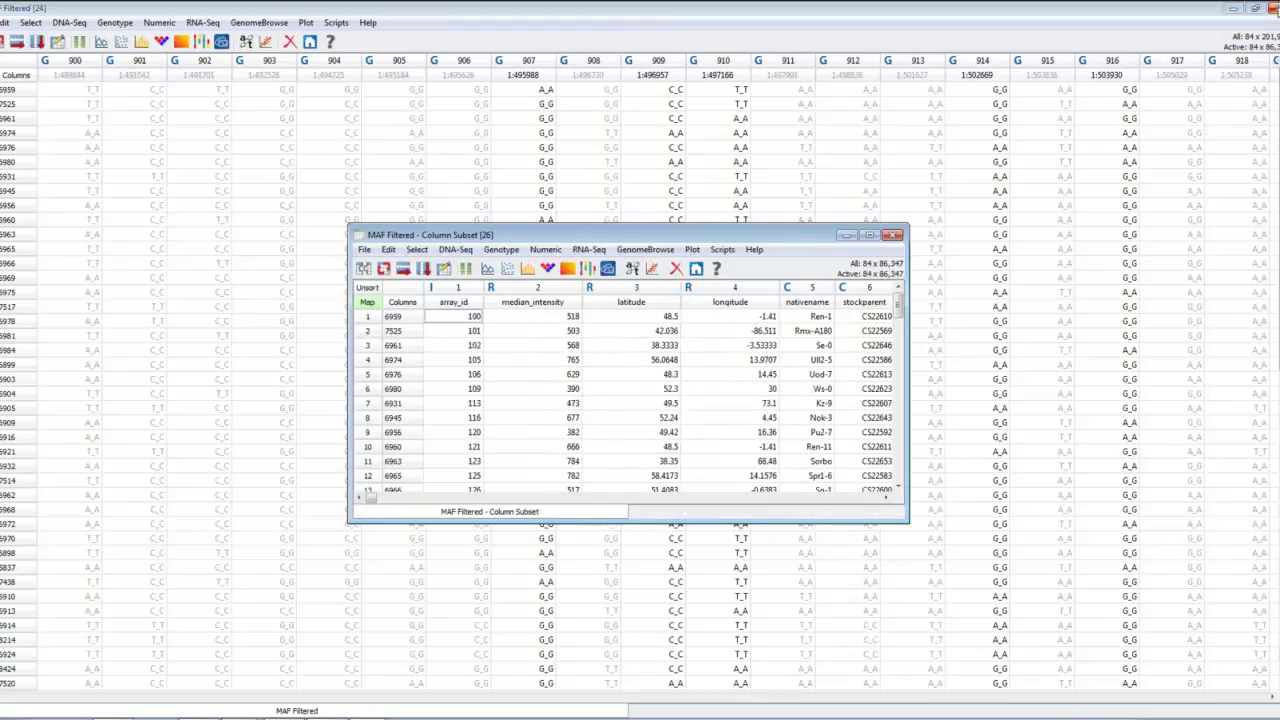
pyautogui.rightClick(552, 515)
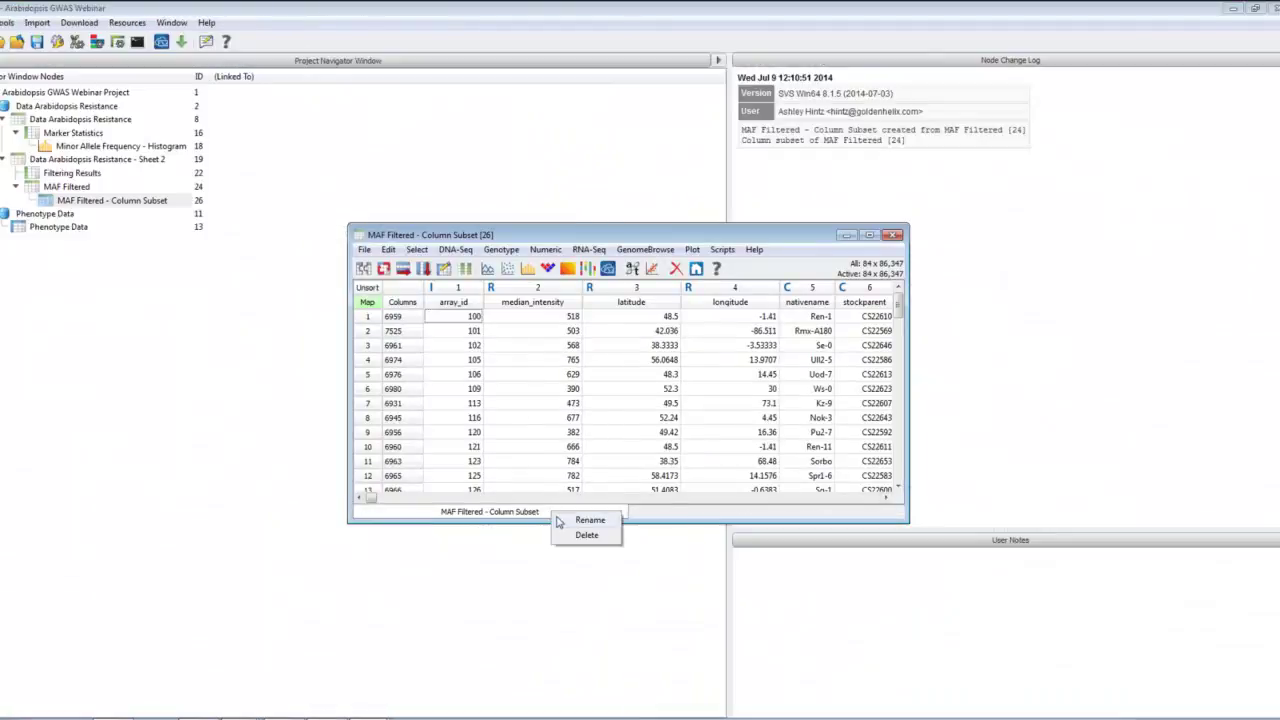
pyautogui.click(578, 526)
pyautogui.click(575, 382)
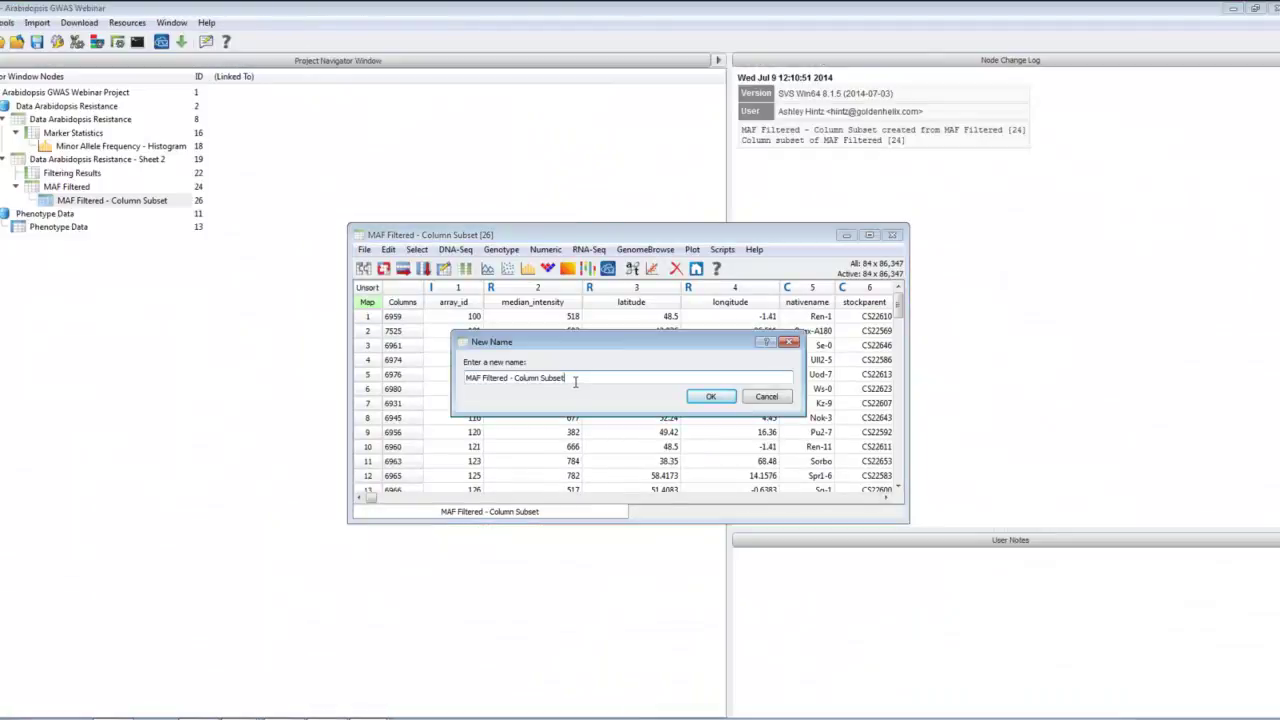
pyautogui.press('BackSpace')
pyautogui.press('BackSpace')
pyautogui.press('BackSpace')
pyautogui.press('BackSpace')
pyautogui.press('BackSpace')
pyautogui.press('BackSpace')
pyautogui.press('BackSpace')
pyautogui.press('BackSpace')
pyautogui.press('BackSpace')
pyautogui.press('BackSpace')
pyautogui.press('BackSpace')
pyautogui.click(697, 397)
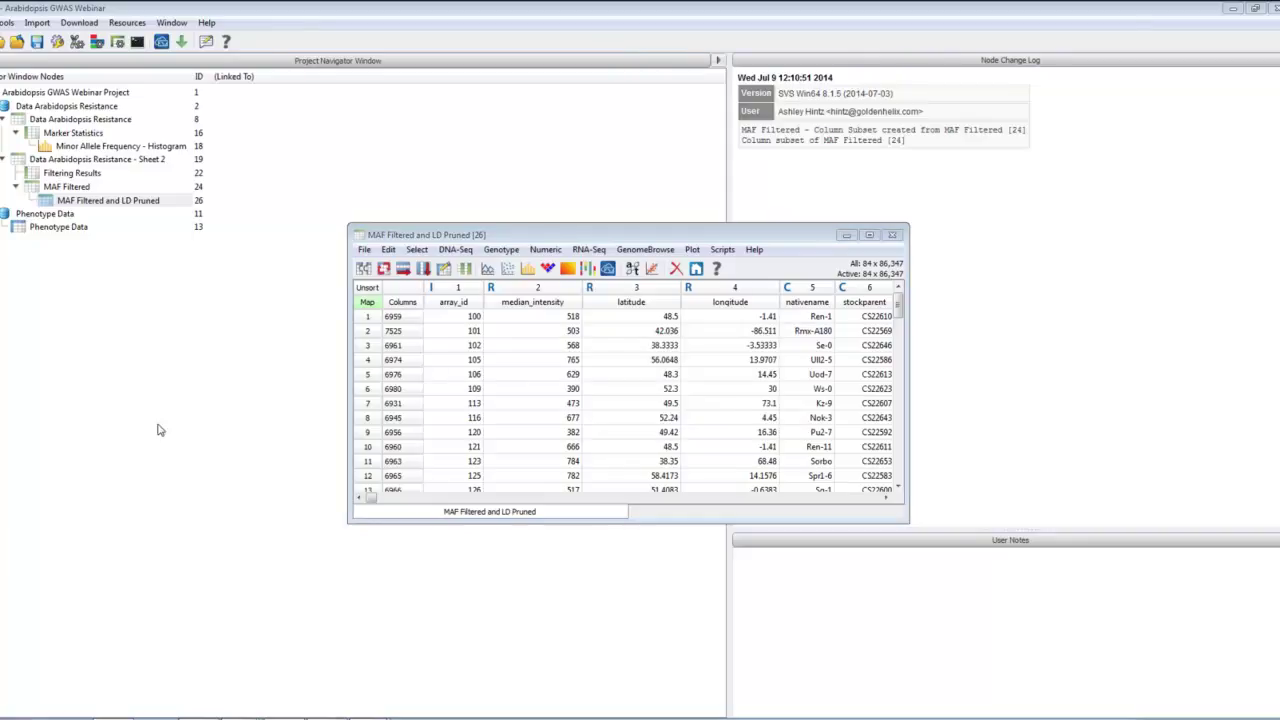
# Run genotype PCA on the pruned sheet for the top 10 components using the additive model.
pyautogui.click(869, 235)
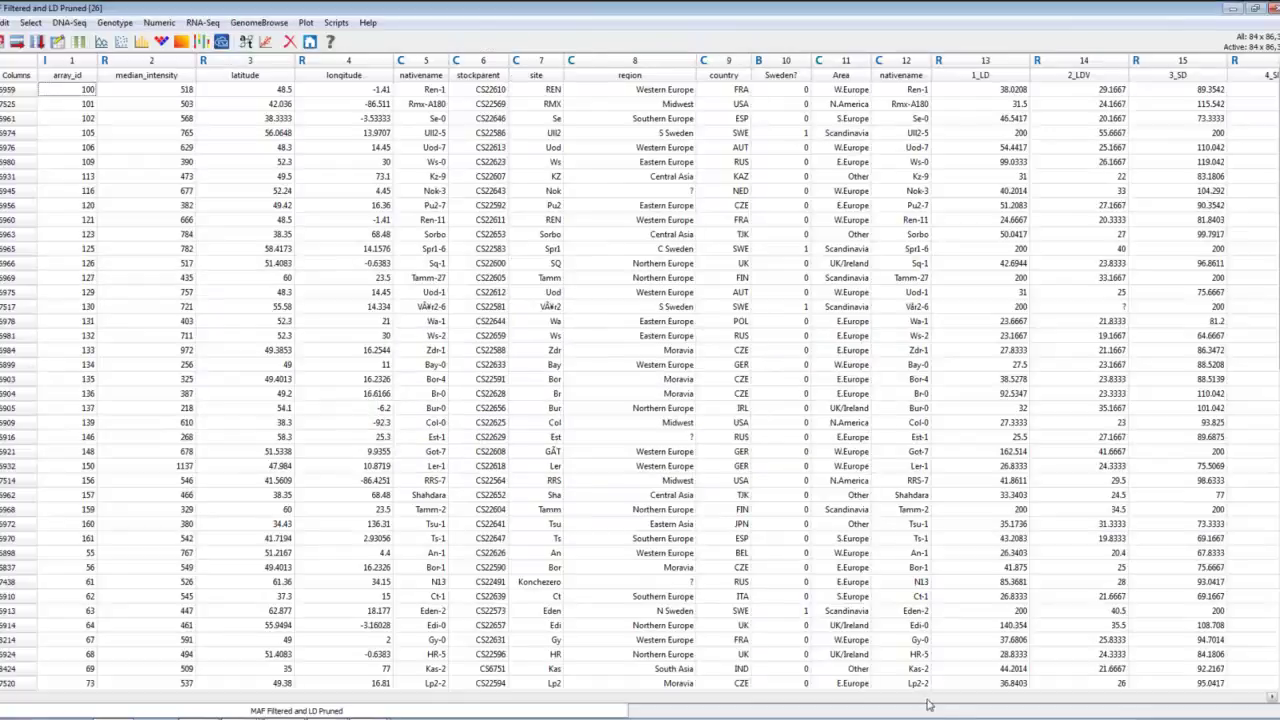
pyautogui.moveTo(928, 705); pyautogui.dragTo(940, 705)
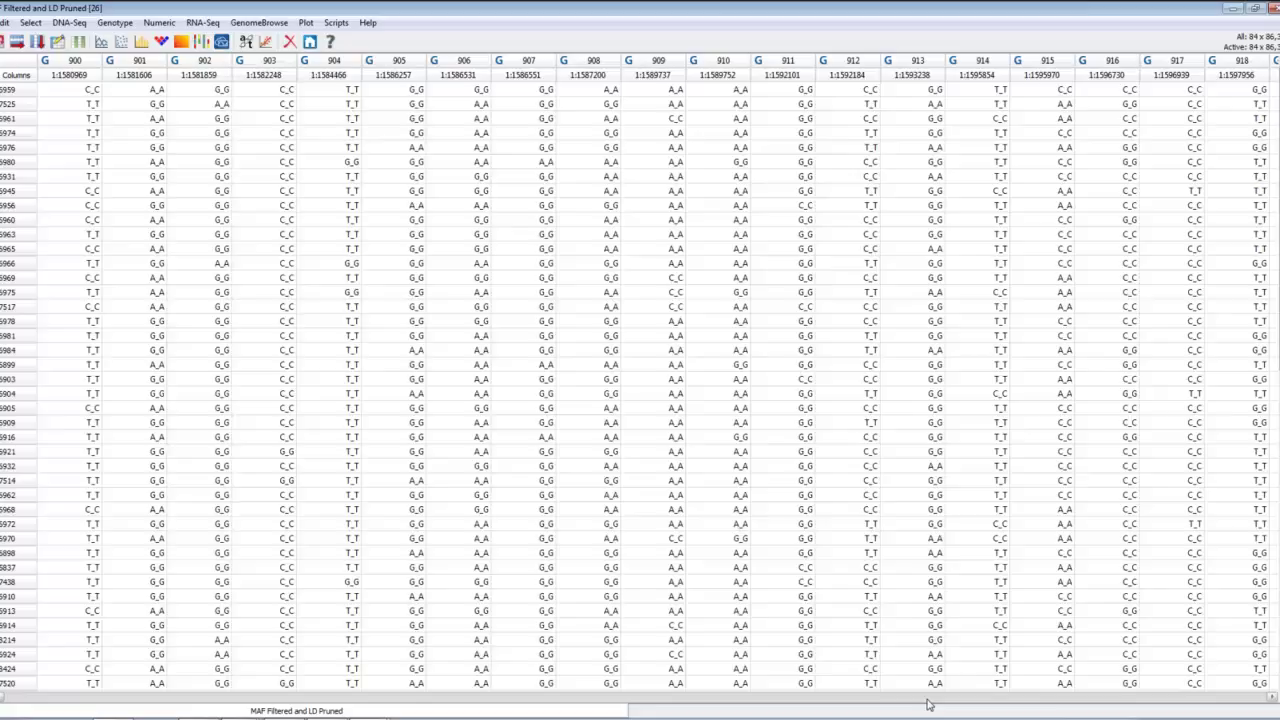
pyautogui.click(116, 23)
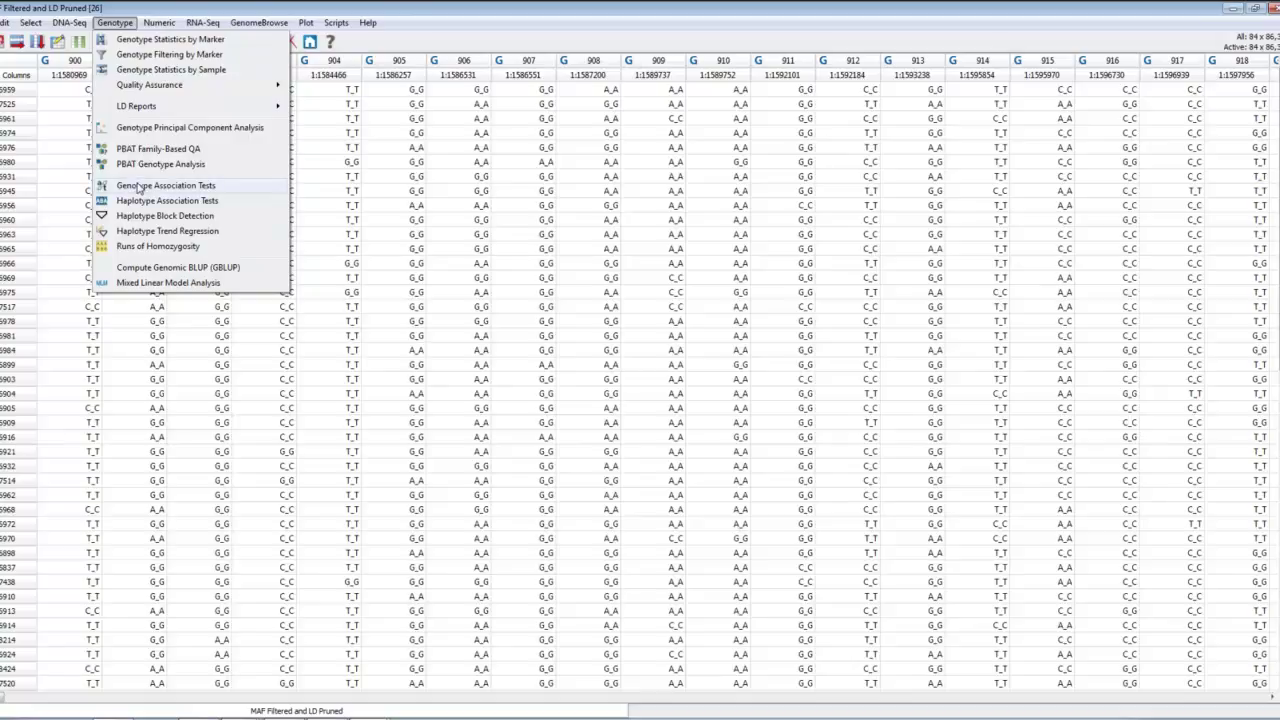
pyautogui.click(145, 131)
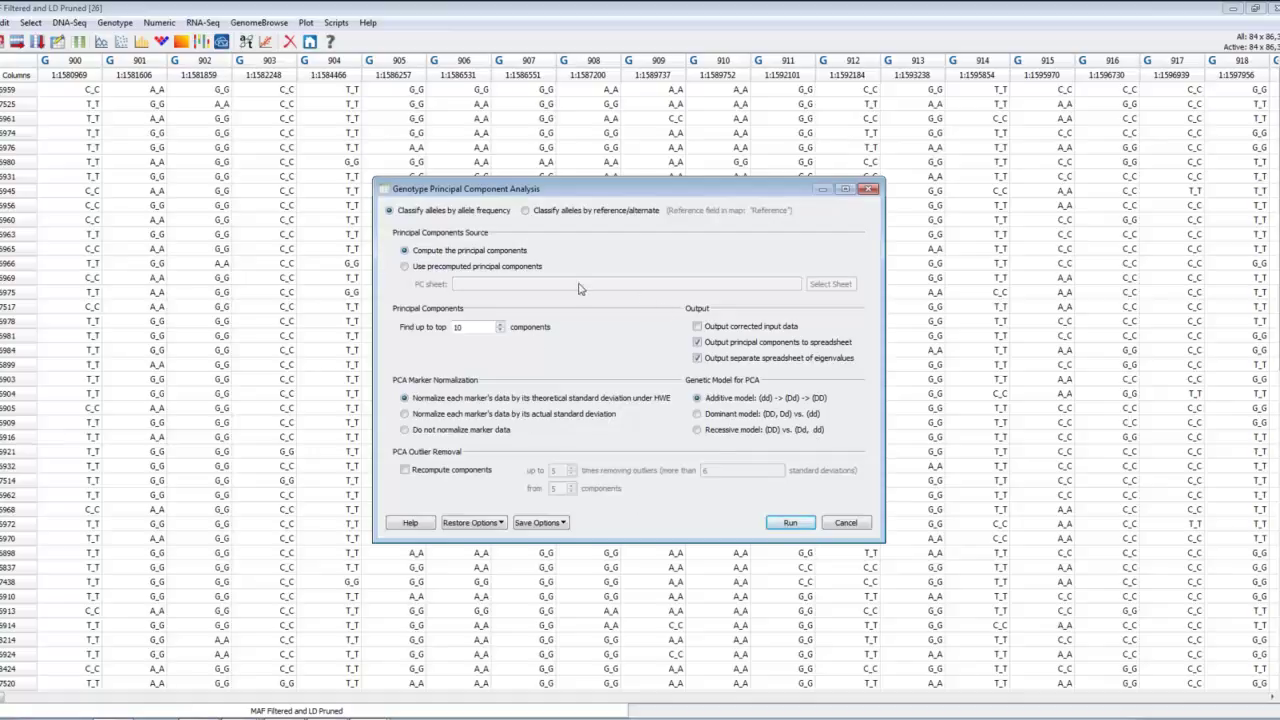
pyautogui.click(801, 524)
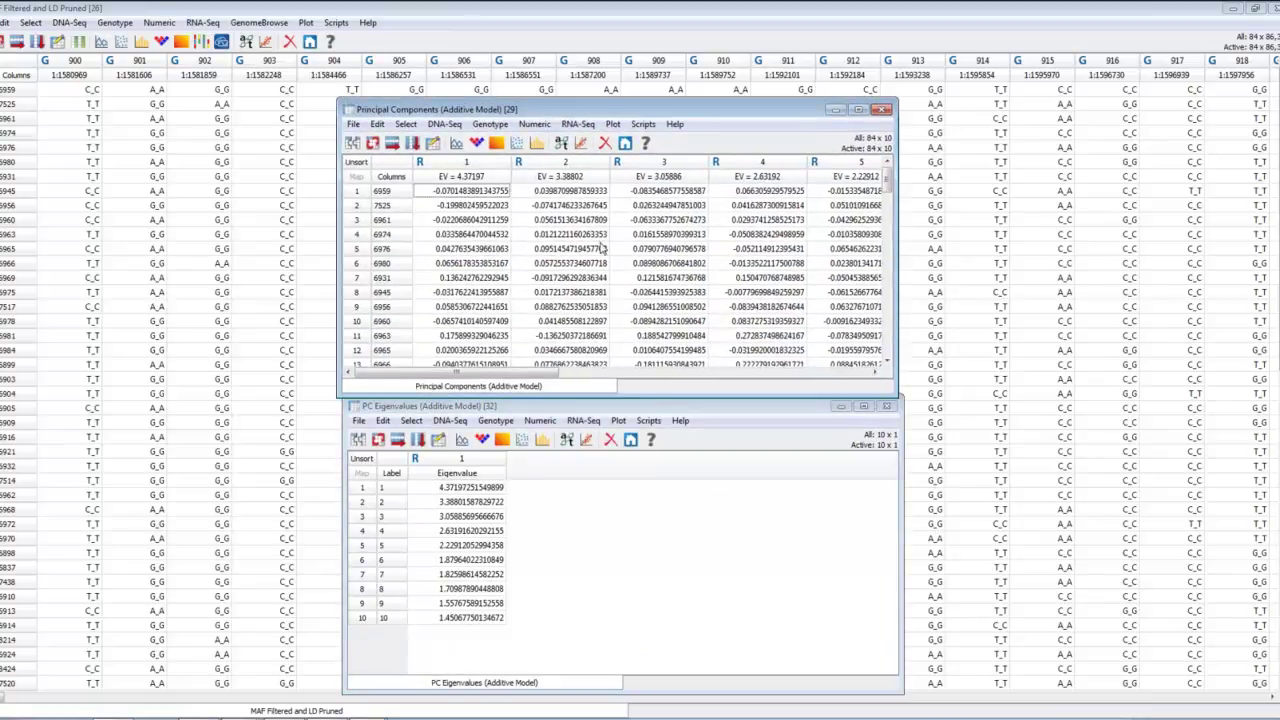
# Join the Principal Components sheet with Phenotype Data, then close the eigenvalue and original PC sheets.
pyautogui.click(886, 407)
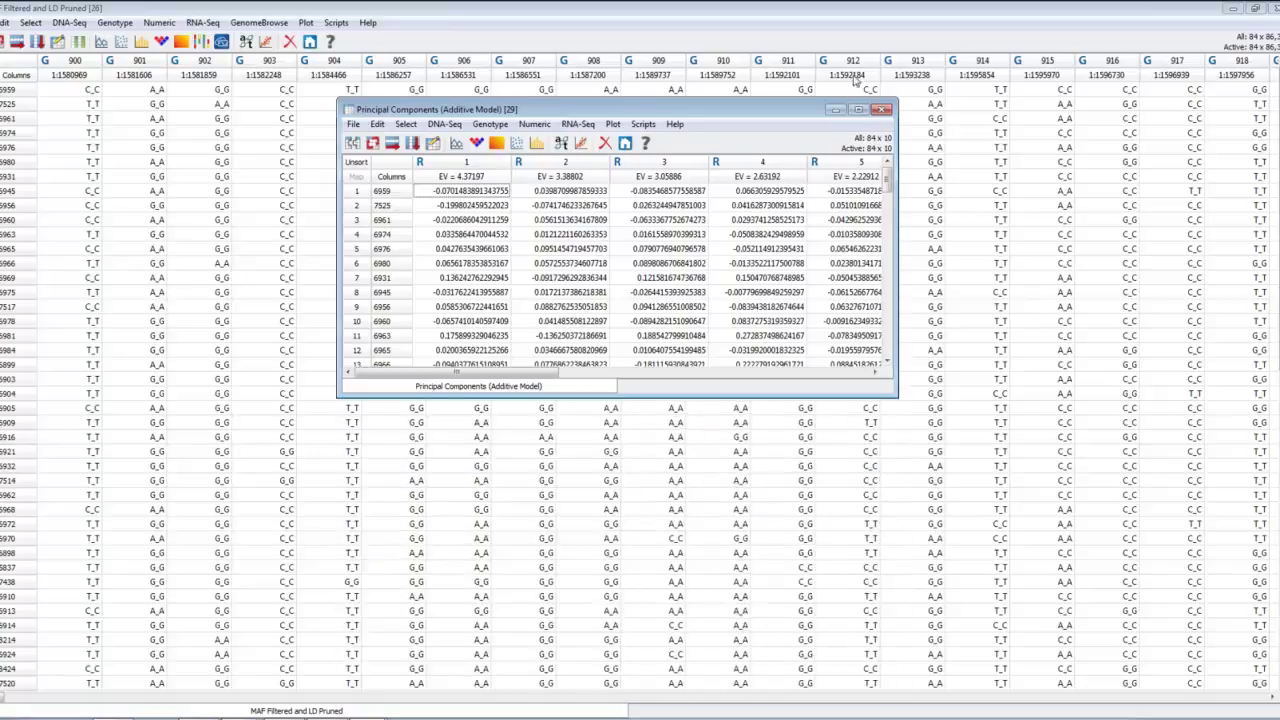
pyautogui.click(858, 110)
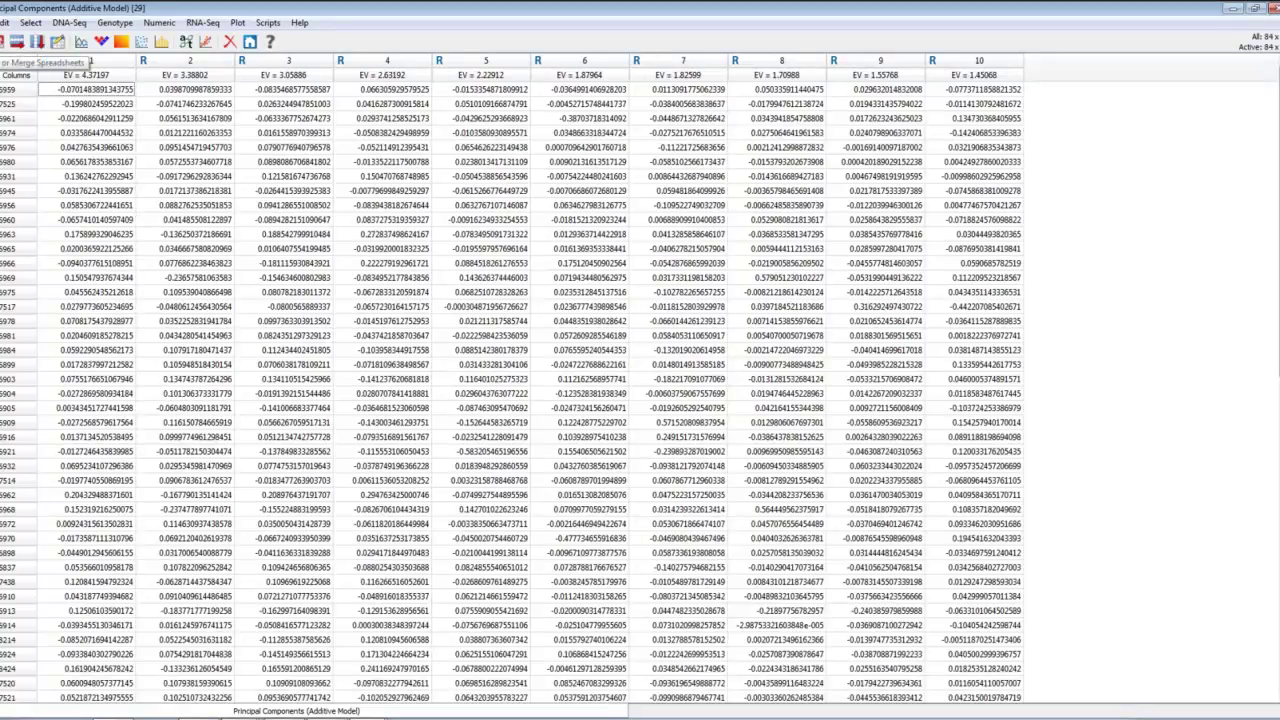
pyautogui.click(3, 41)
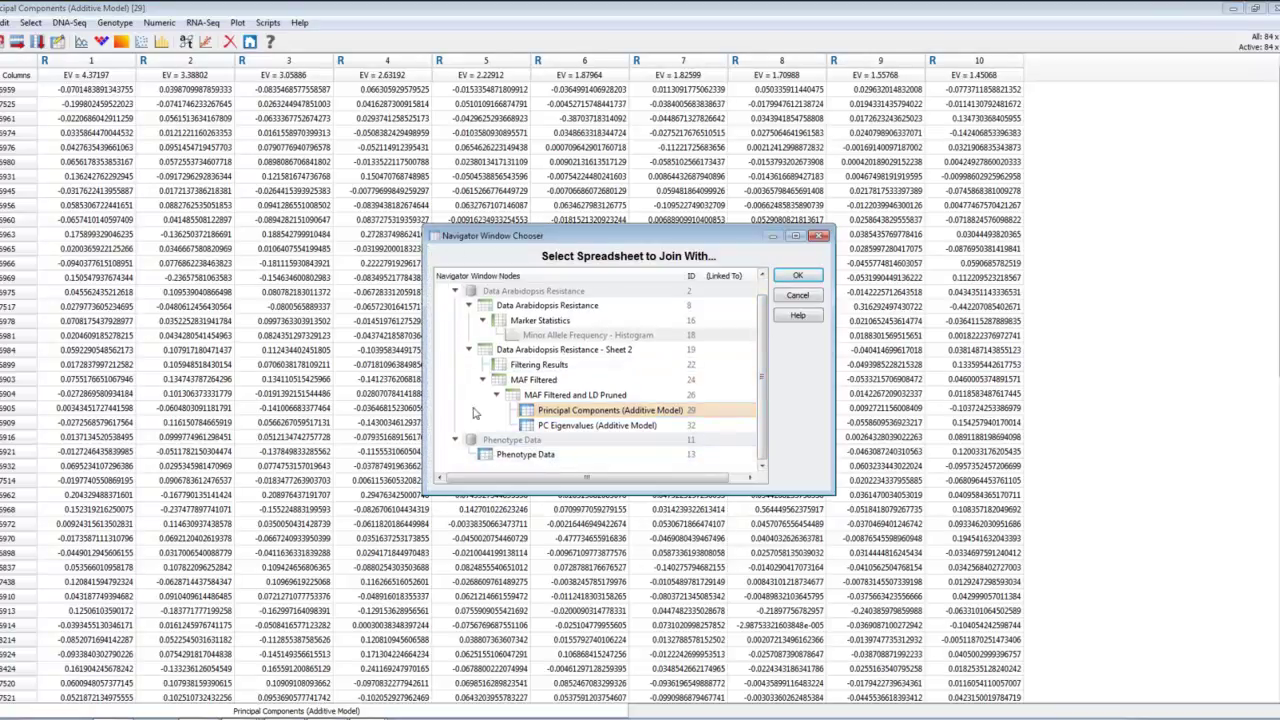
pyautogui.click(515, 456)
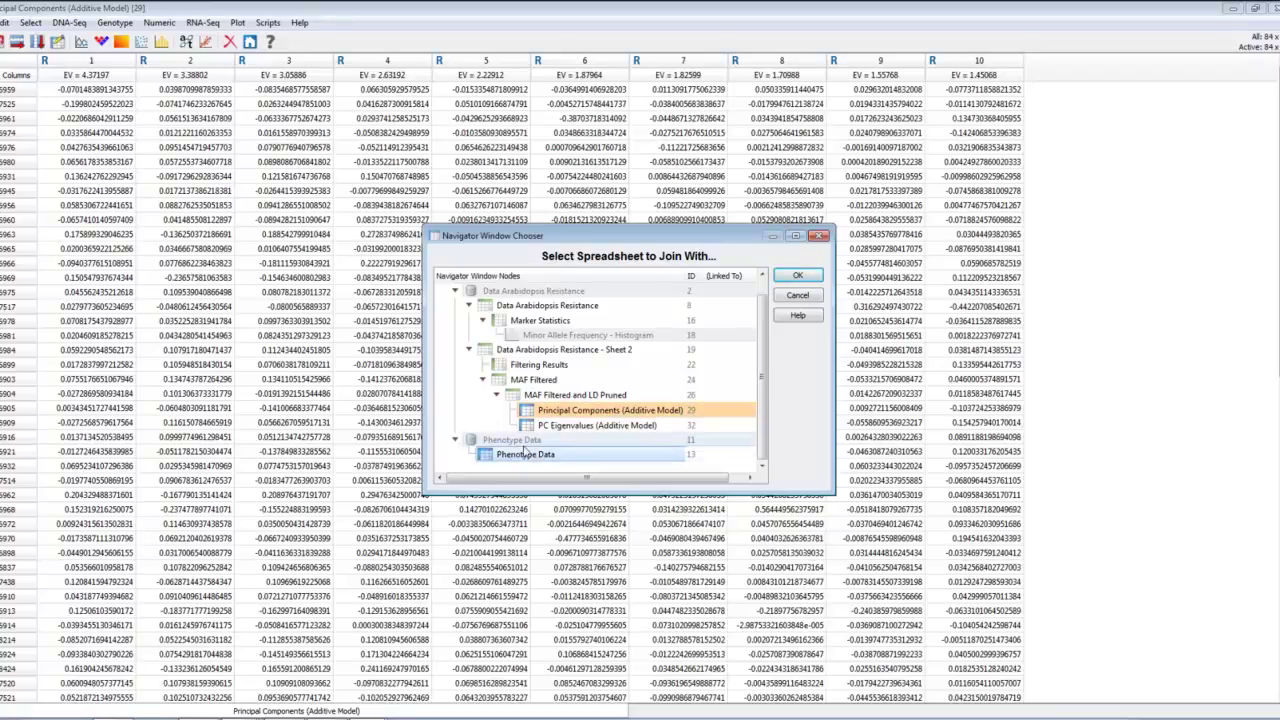
pyautogui.click(798, 277)
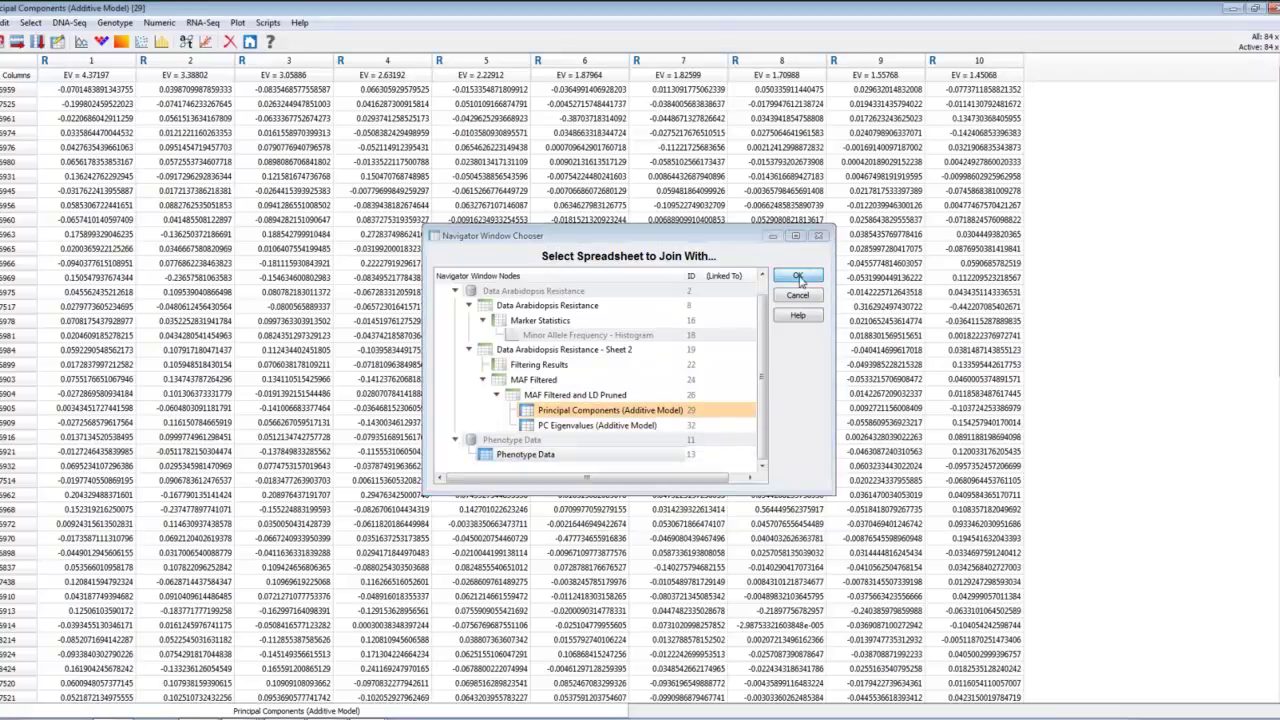
pyautogui.click(655, 568)
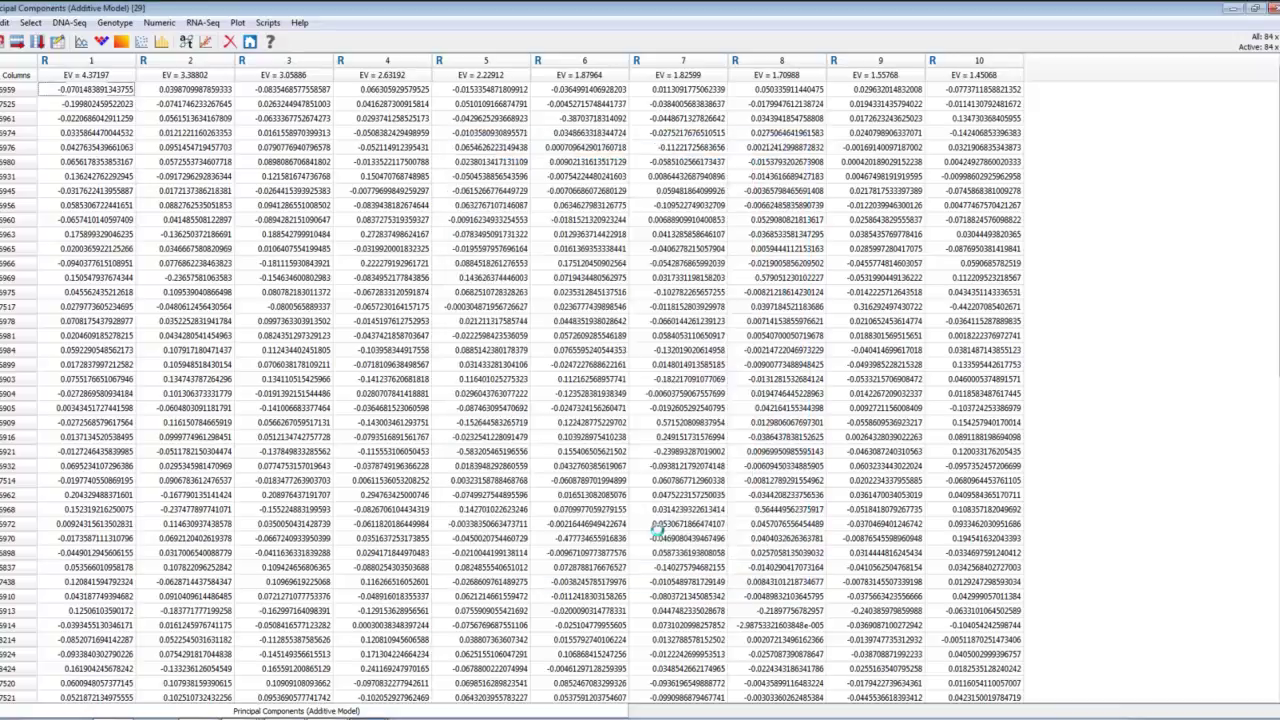
pyautogui.click(1273, 8)
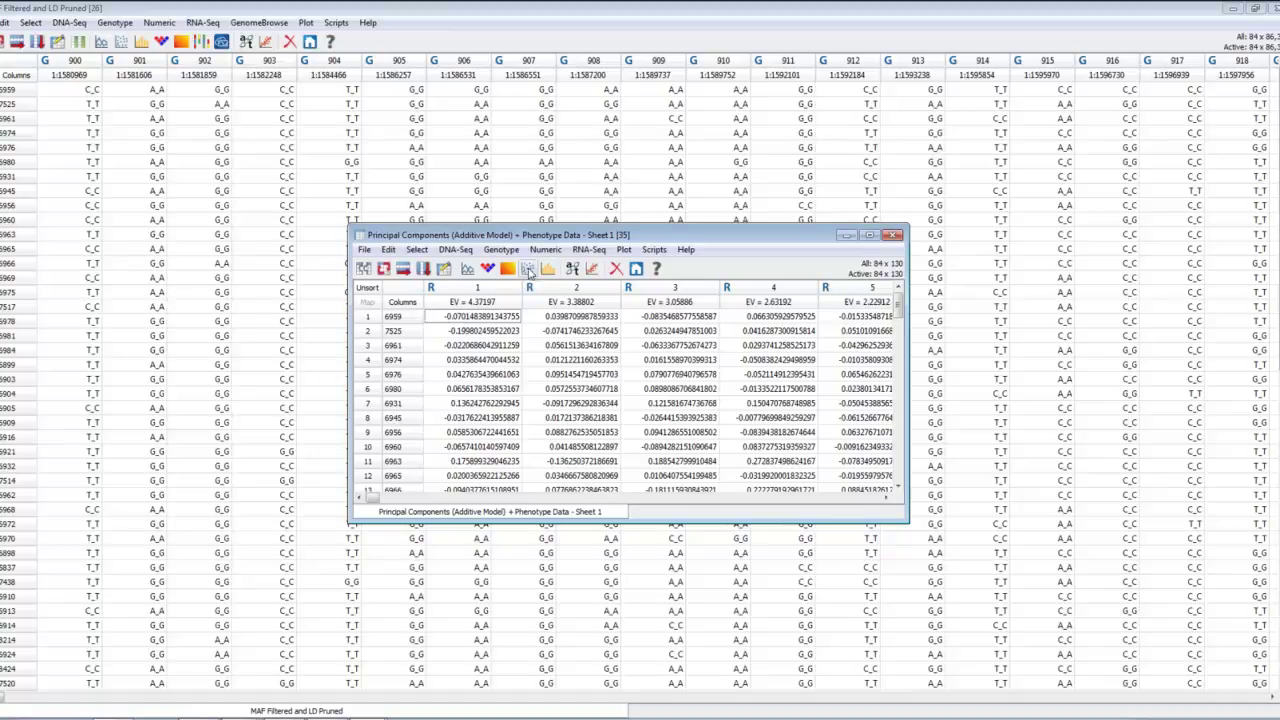
# Create a maximized XY scatter plot of EV = 4.37197 versus EV = 3.38802.
pyautogui.click(528, 269)
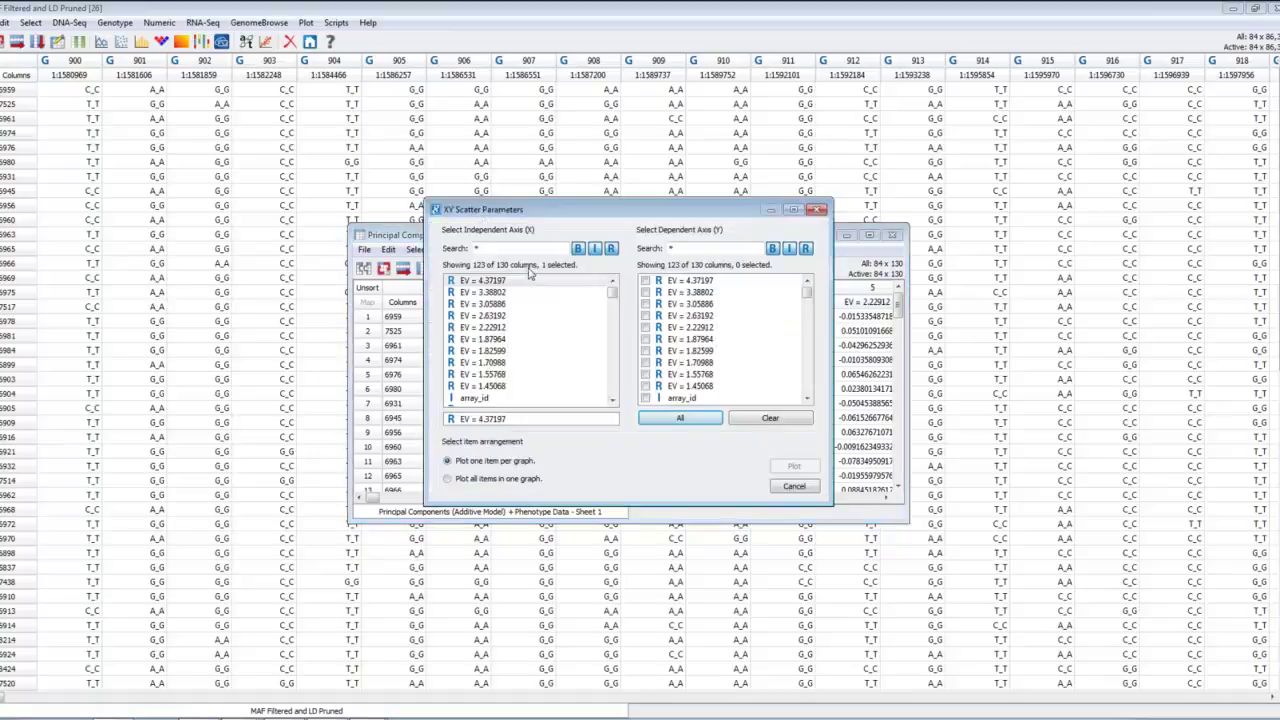
pyautogui.moveTo(598, 211); pyautogui.dragTo(610, 363)
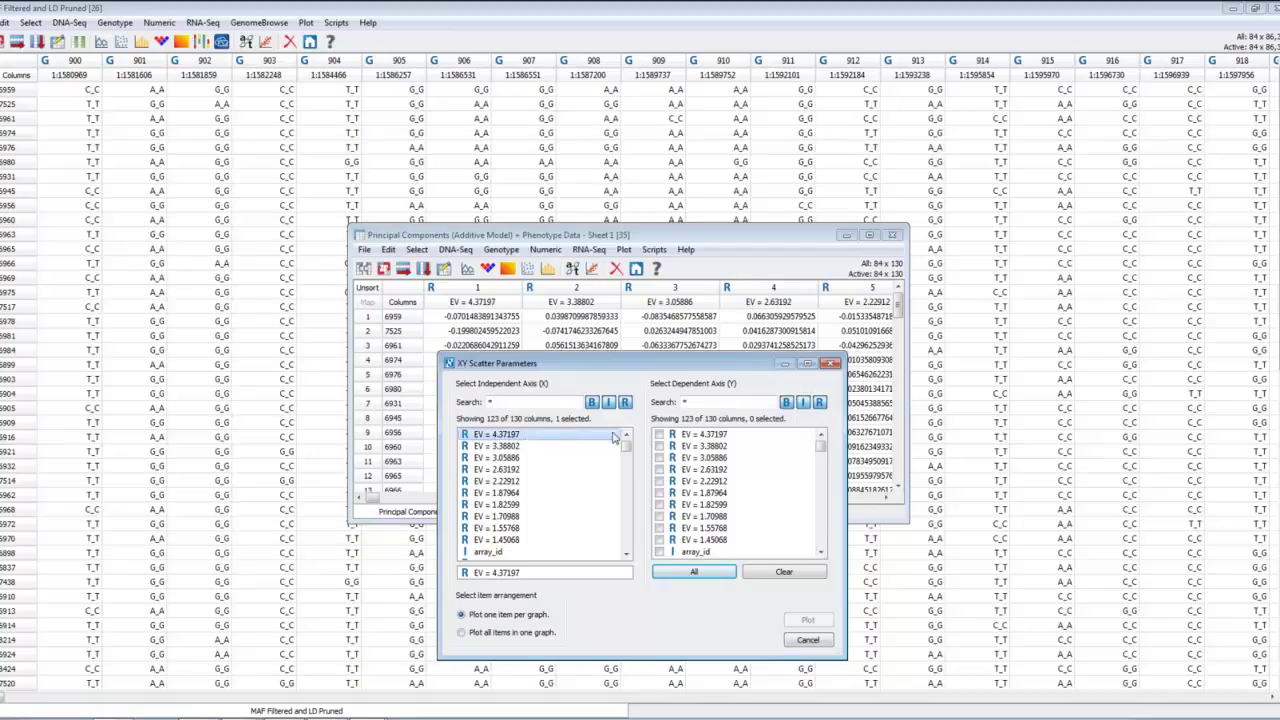
pyautogui.click(713, 447)
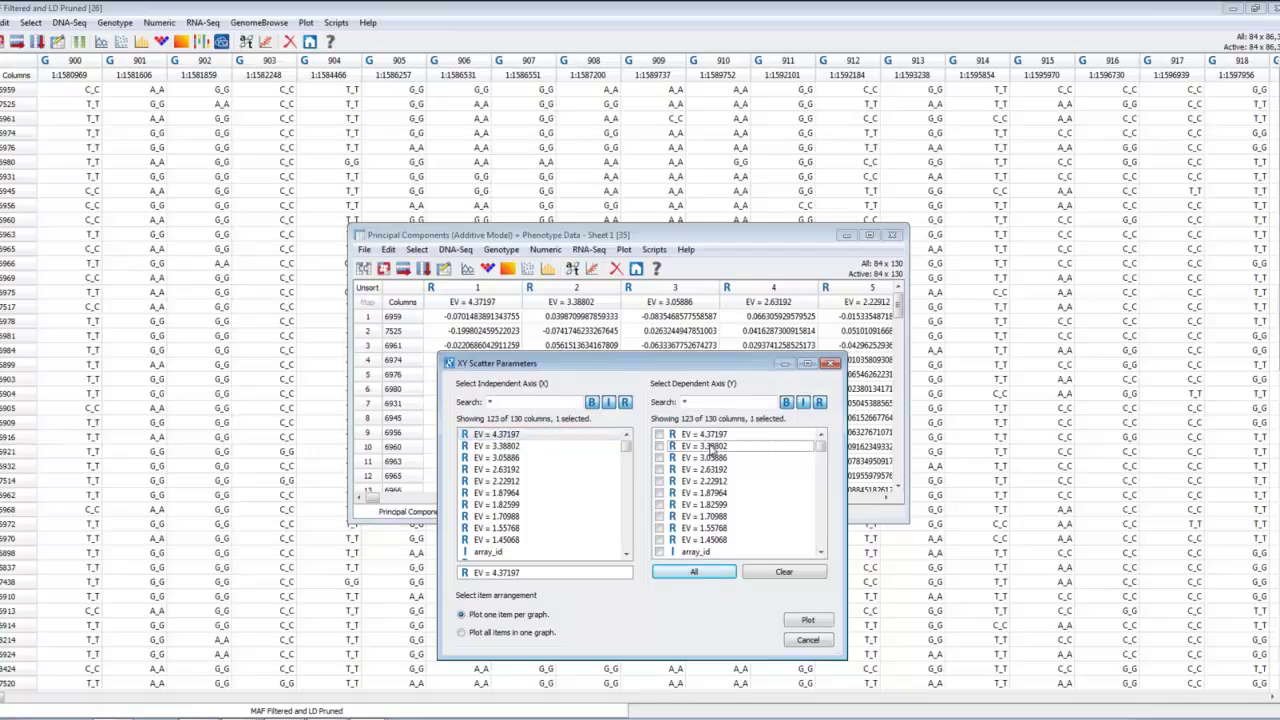
pyautogui.click(810, 621)
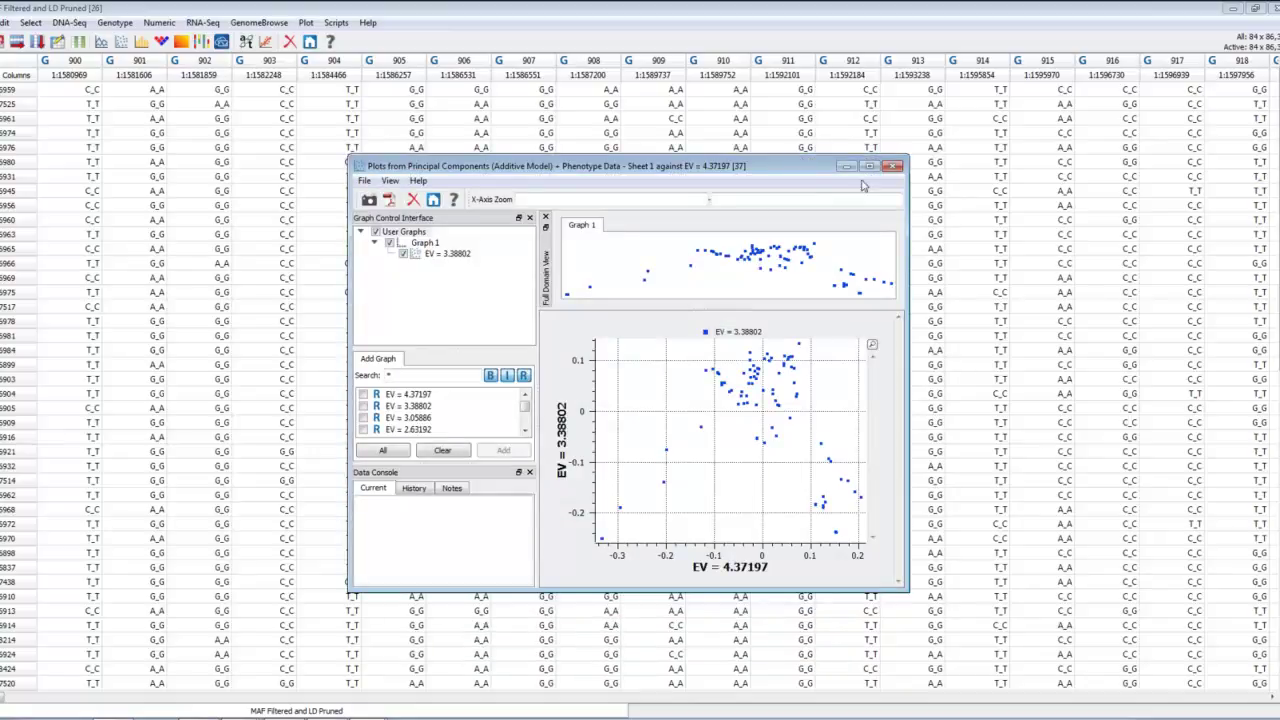
pyautogui.click(869, 166)
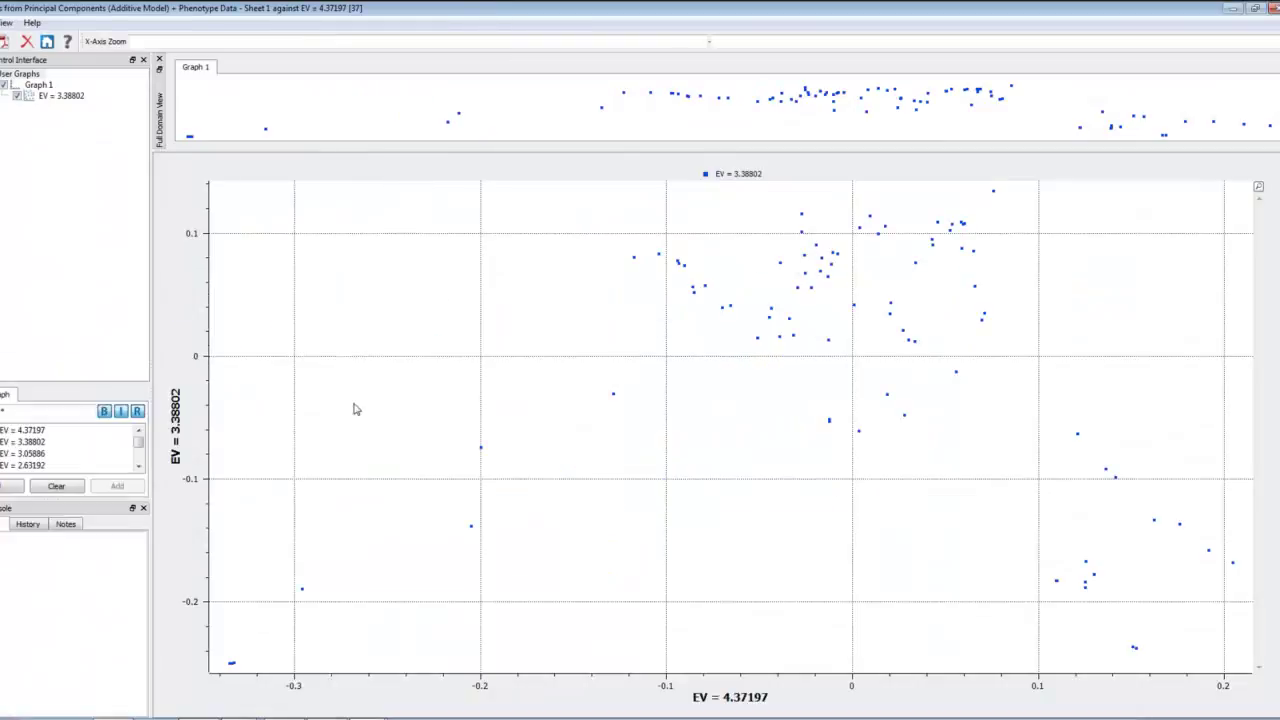
# Increase the point size of the EV = 3.38802 series in Graph 1.
pyautogui.moveTo(78, 323); pyautogui.dragTo(78, 294)
pyautogui.click(45, 87)
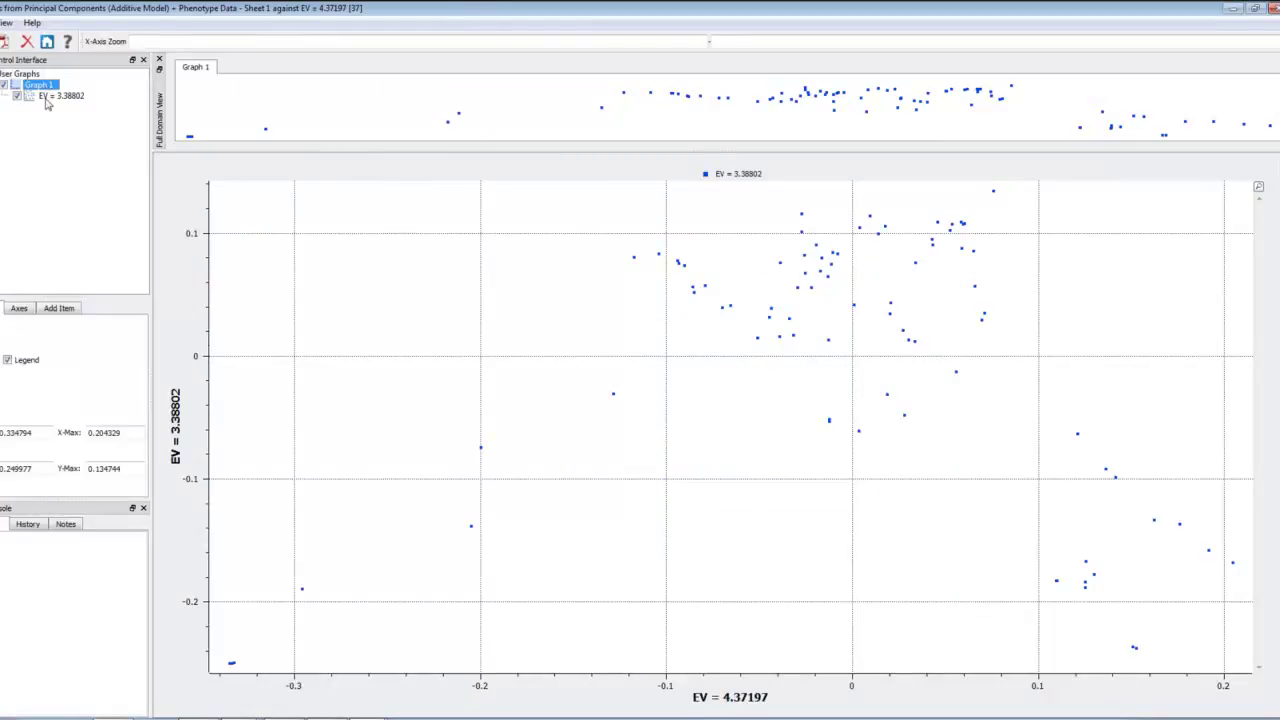
pyautogui.click(50, 96)
pyautogui.click(154, 413)
pyautogui.click(155, 414)
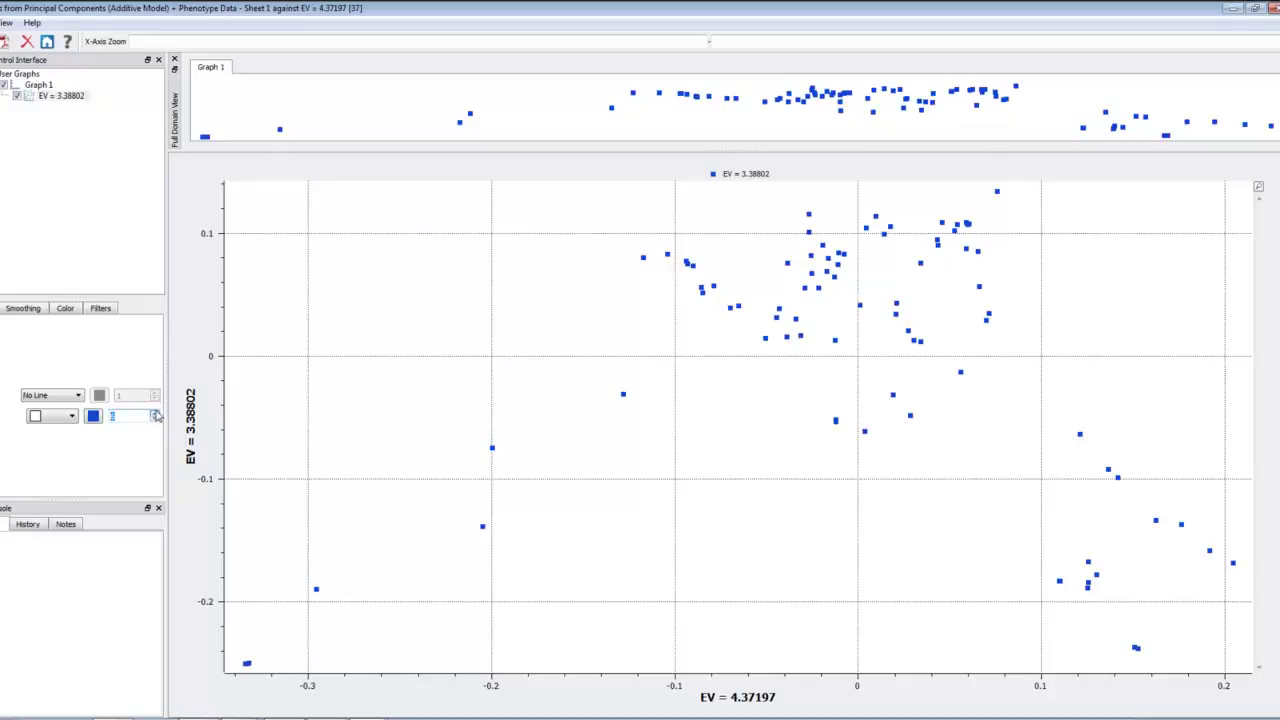
# Colour the scatter points By Variable using the Area column.
pyautogui.click(61, 313)
pyautogui.click(107, 339)
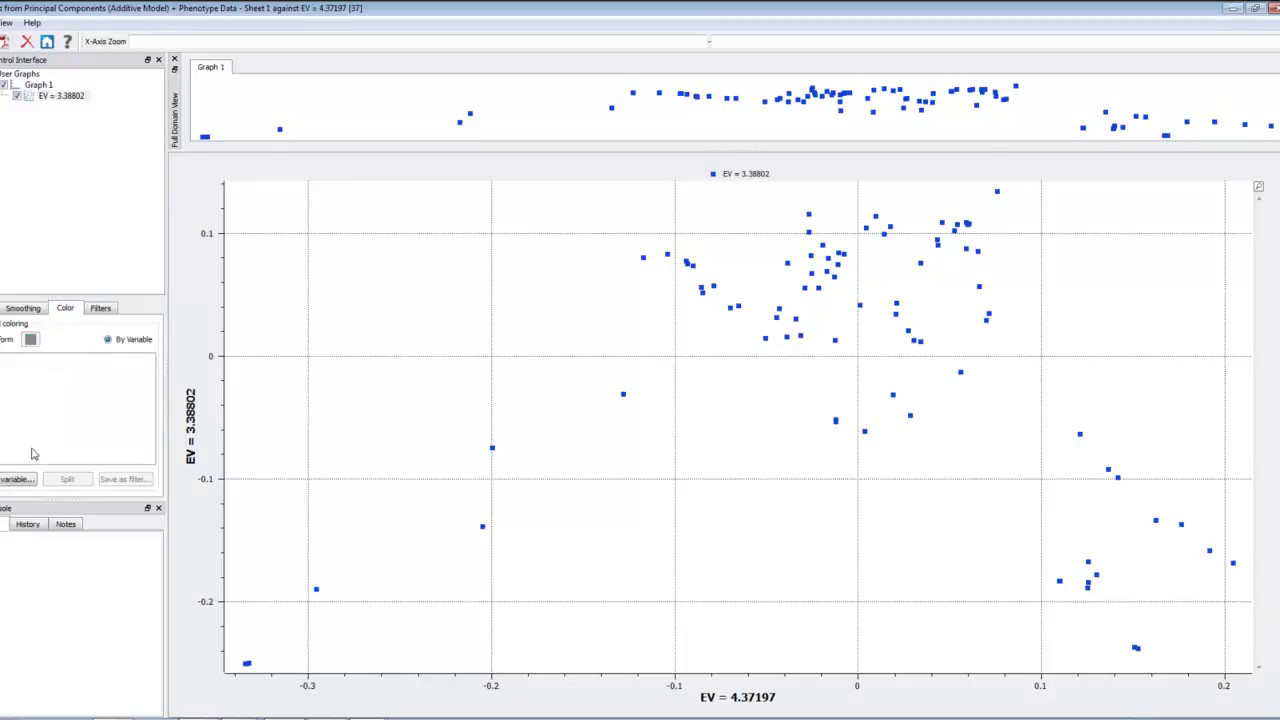
pyautogui.click(16, 480)
pyautogui.moveTo(615, 431); pyautogui.dragTo(615, 630)
pyautogui.click(575, 563)
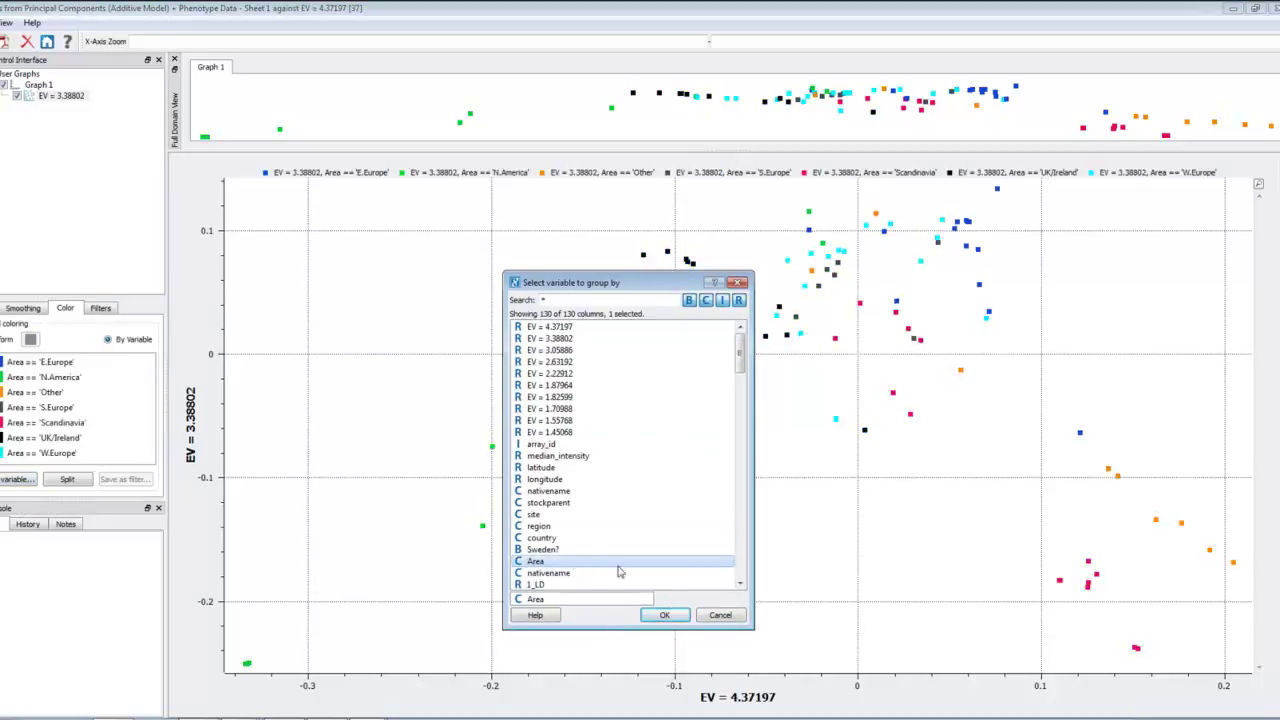
pyautogui.click(664, 615)
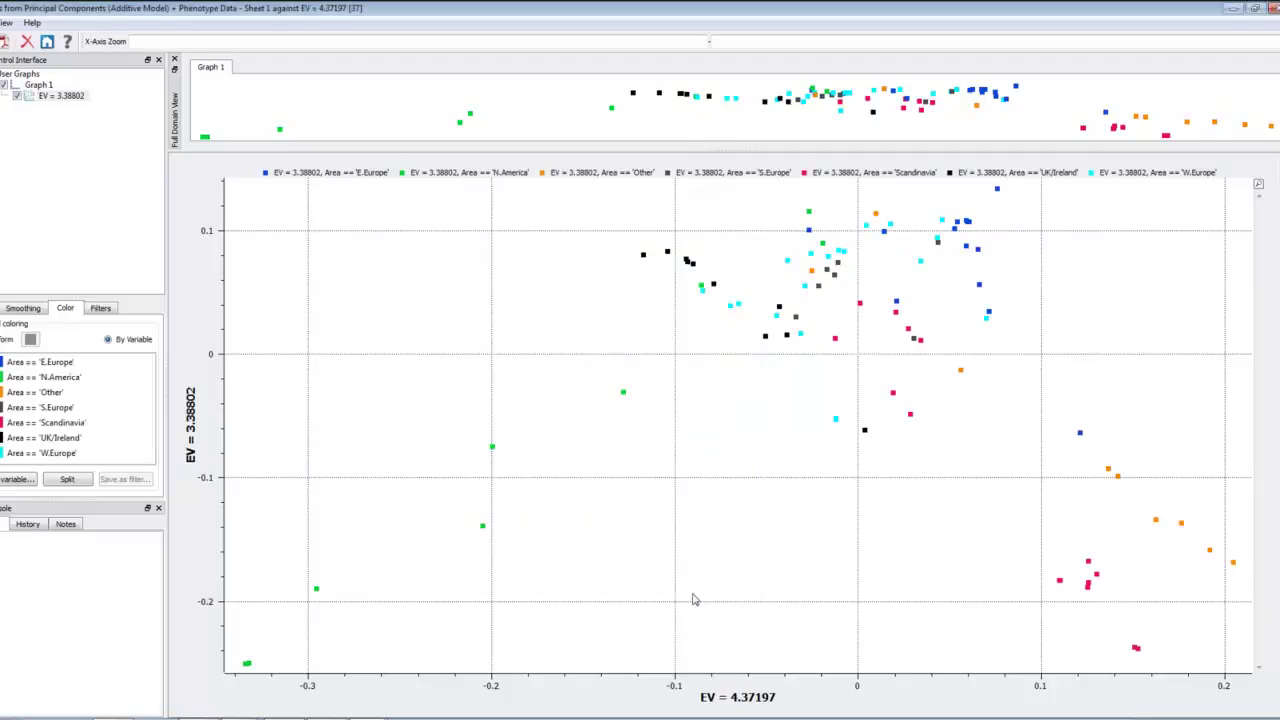
# Close the scatter plot and the Principal Components + Phenotype Data sheet.
pyautogui.click(1274, 8)
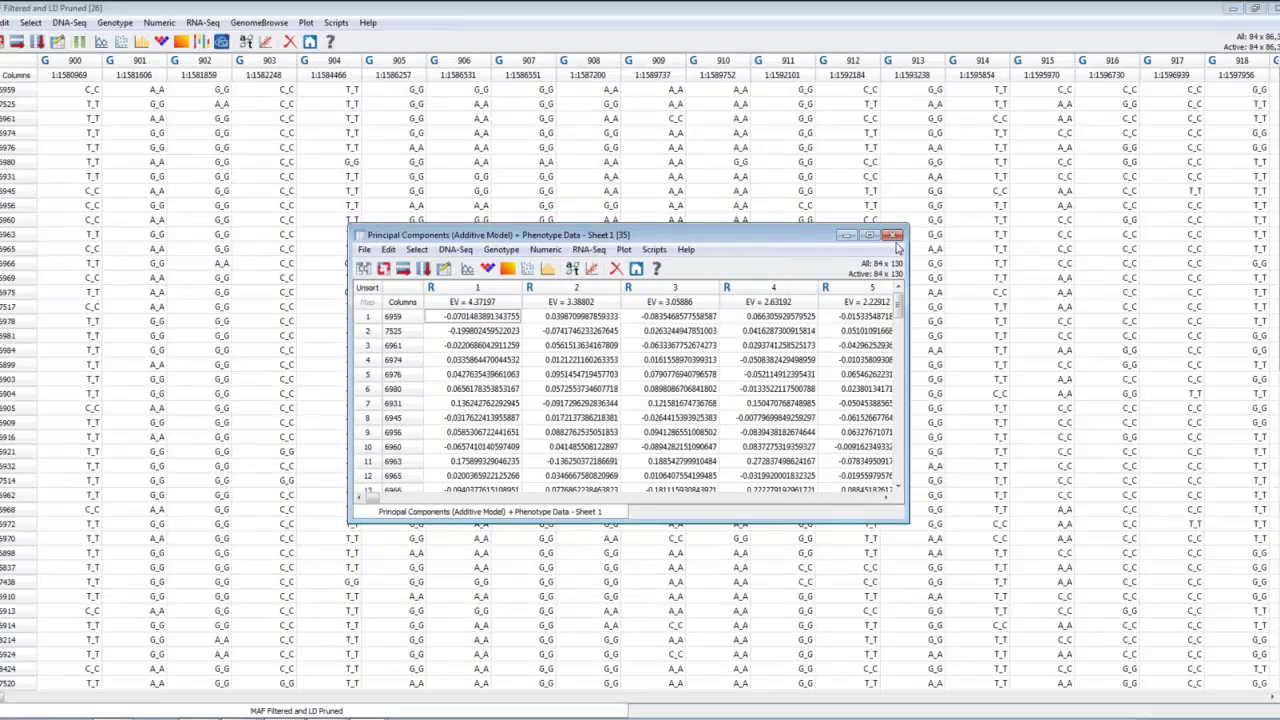
pyautogui.click(895, 235)
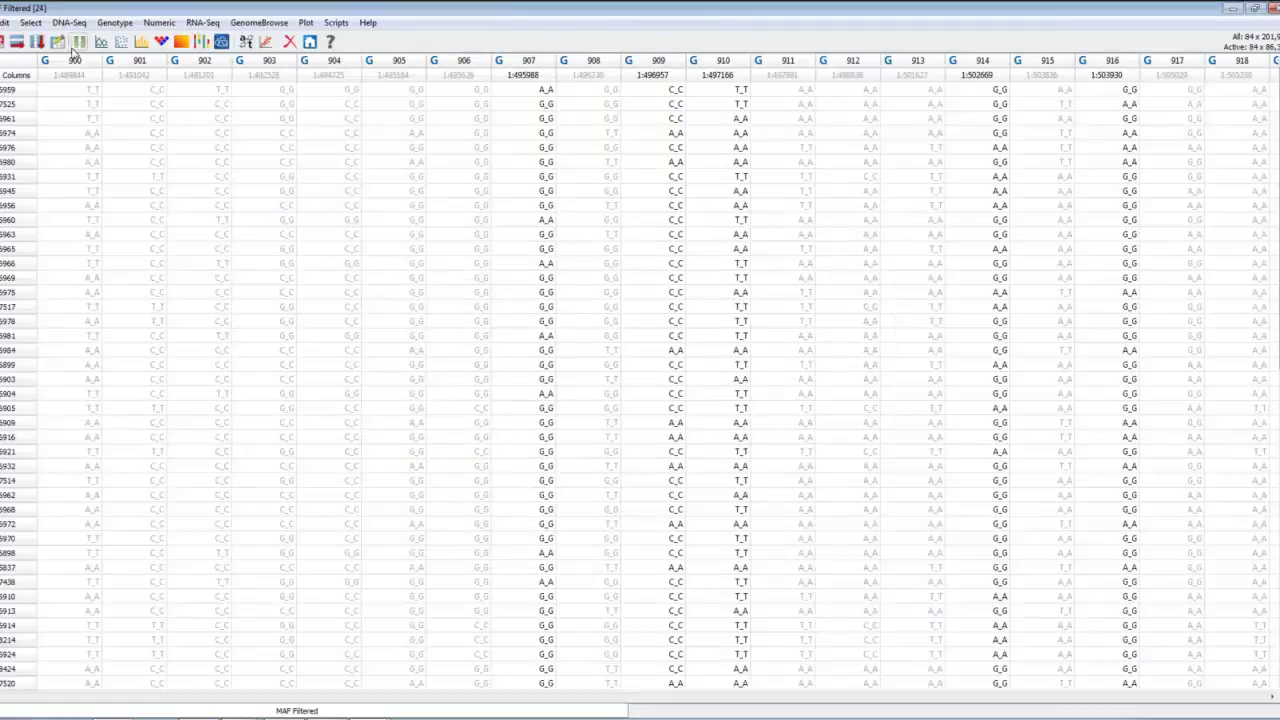
# Activate all columns and set column 46, 33_avrRpm1_bin, as the case/control dependent variable.
pyautogui.click(31, 22)
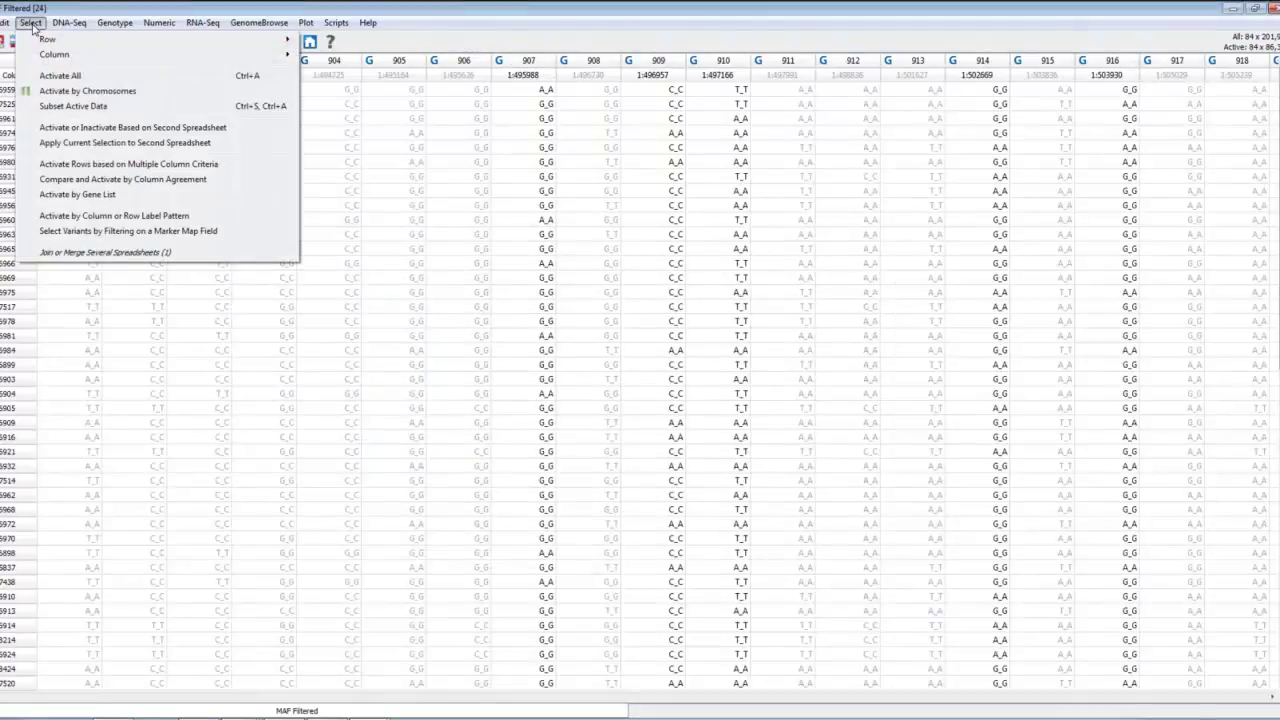
pyautogui.click(62, 80)
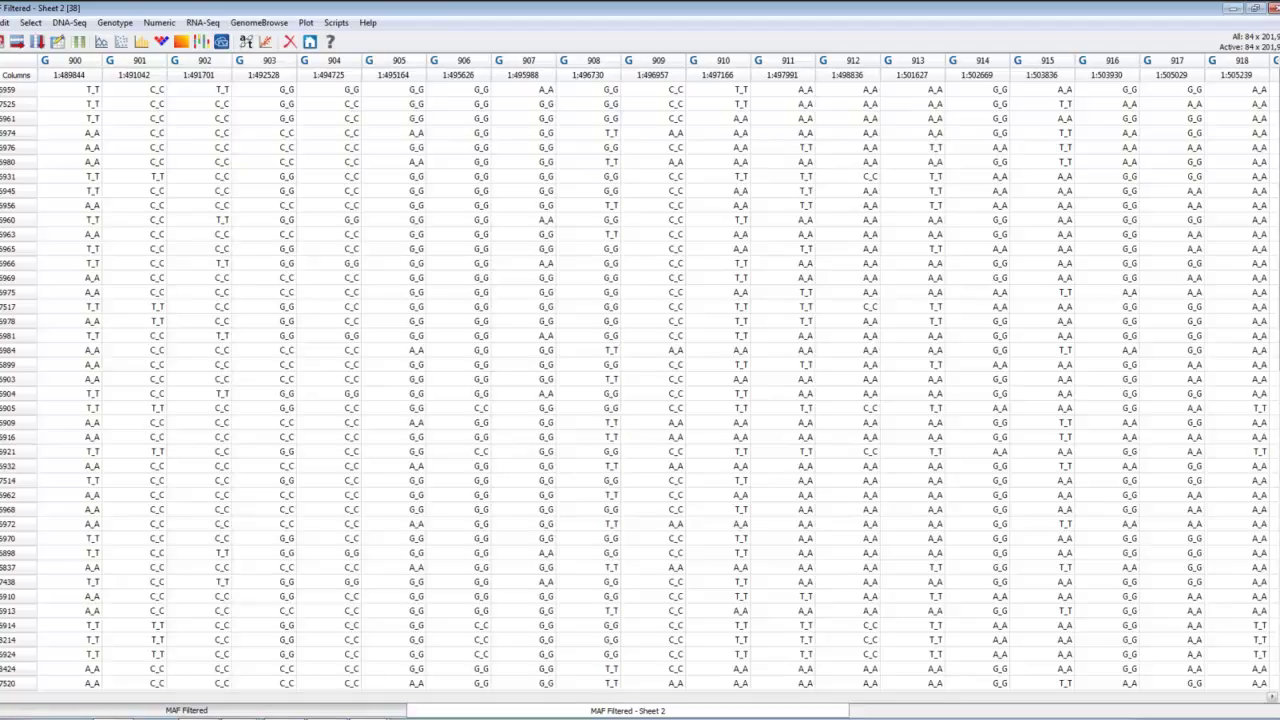
pyautogui.hscroll(-15, 231, 422)
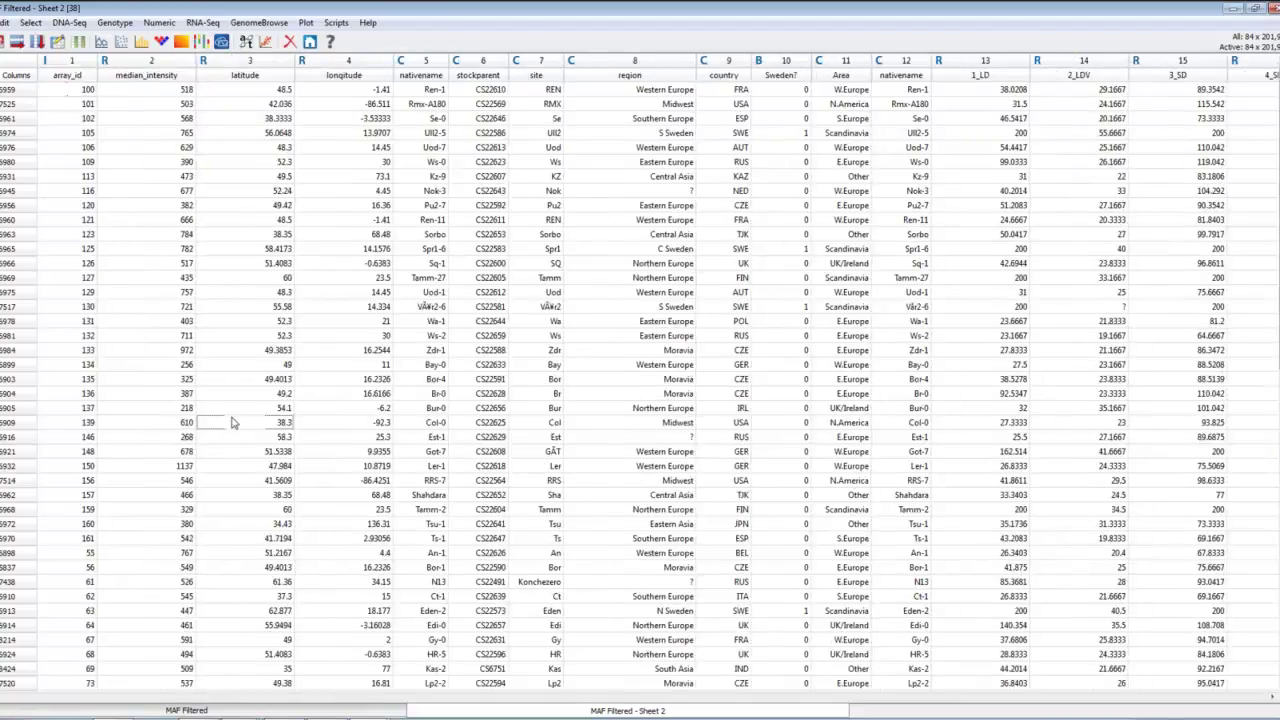
pyautogui.press('Right')
pyautogui.press('Right')
pyautogui.press('Right')
pyautogui.press('Right')
pyautogui.press('Right')
pyautogui.press('Right')
pyautogui.press('Right')
pyautogui.press('Right')
pyautogui.press('Right')
pyautogui.press('Right')
pyautogui.press('Right')
pyautogui.press('Right')
pyautogui.press('Right')
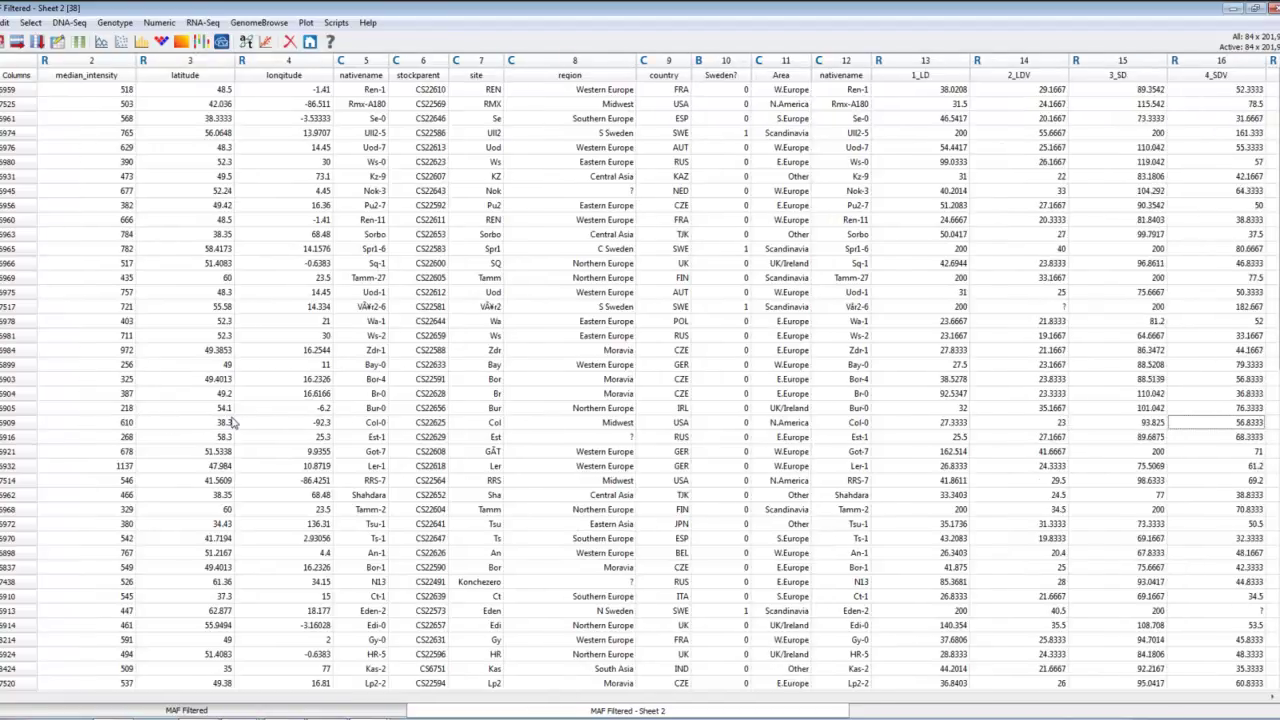
pyautogui.press('Right')
pyautogui.press('Right')
pyautogui.press('Right')
pyautogui.press('Right')
pyautogui.press('Right')
pyautogui.press('Right')
pyautogui.press('Right')
pyautogui.press('Right')
pyautogui.press('Right')
pyautogui.press('Right')
pyautogui.press('Right')
pyautogui.press('Right')
pyautogui.press('Right')
pyautogui.press('Right')
pyautogui.press('Right')
pyautogui.press('Right')
pyautogui.press('Right')
pyautogui.press('Right')
pyautogui.press('Right')
pyautogui.press('Right')
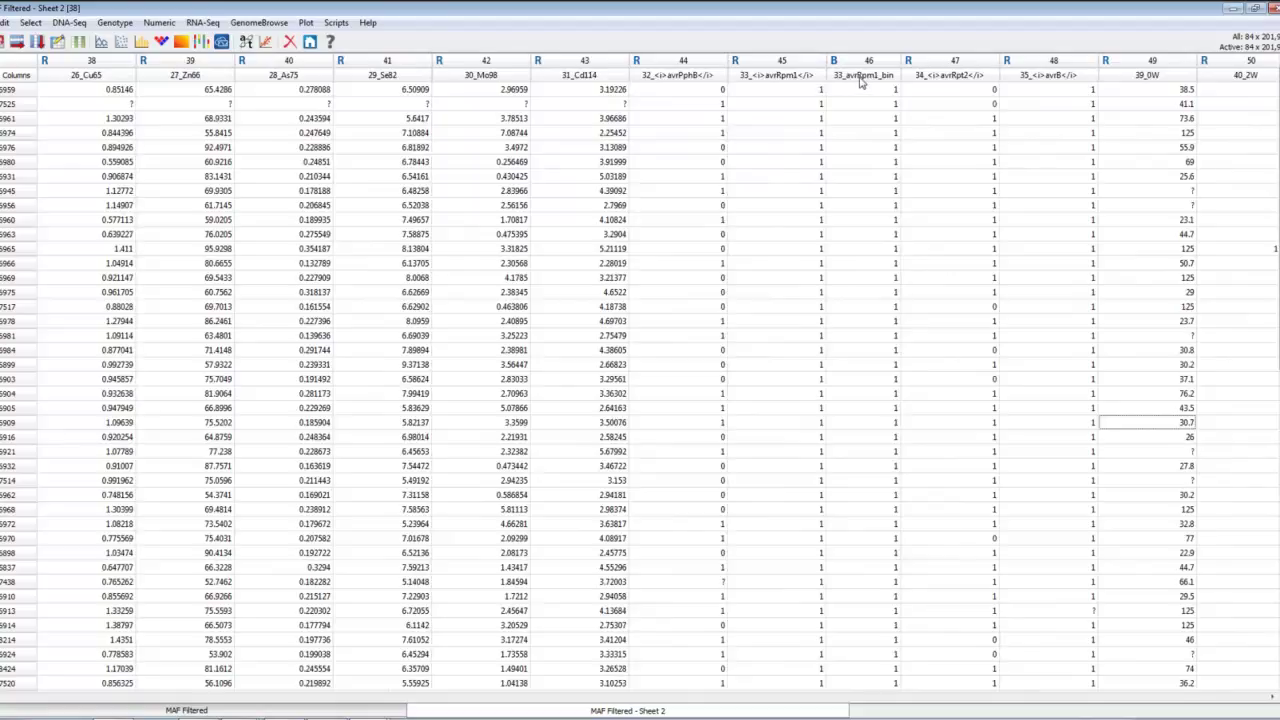
pyautogui.click(860, 83)
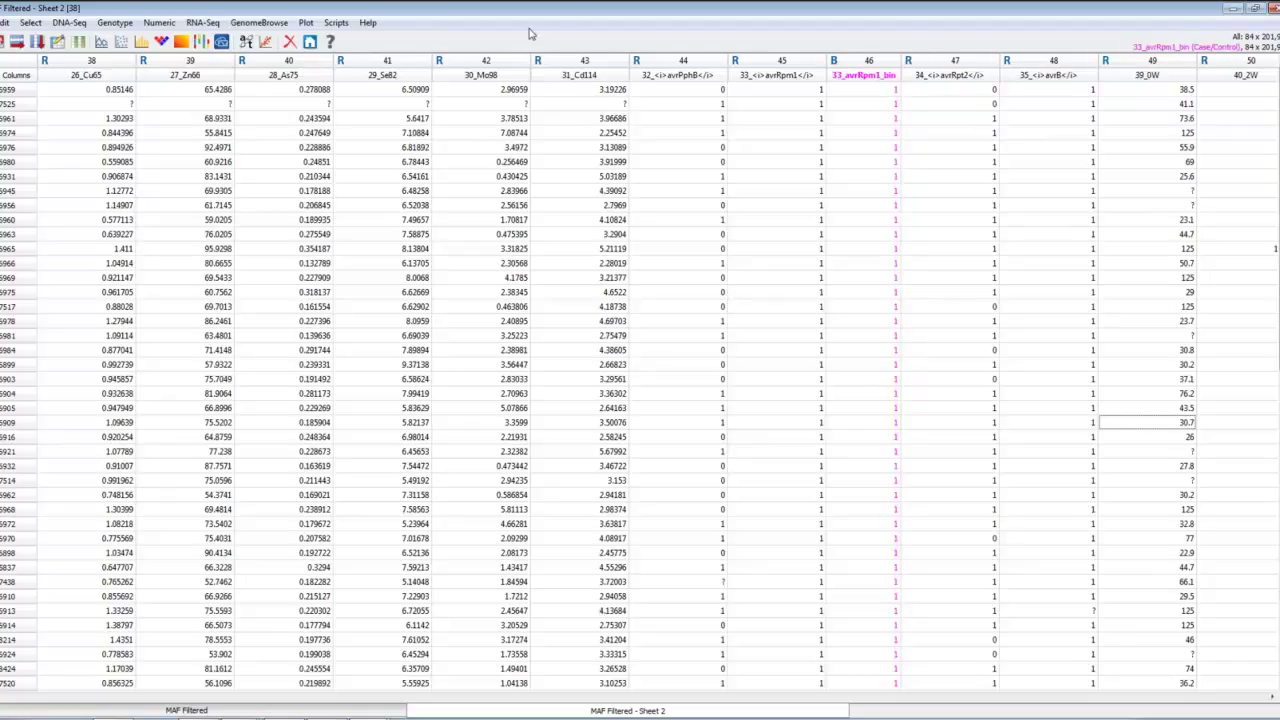
# Run additive-model genotype association tests, showing the inflation factor and outputting P-P/Q-Q plot data.
pyautogui.click(115, 24)
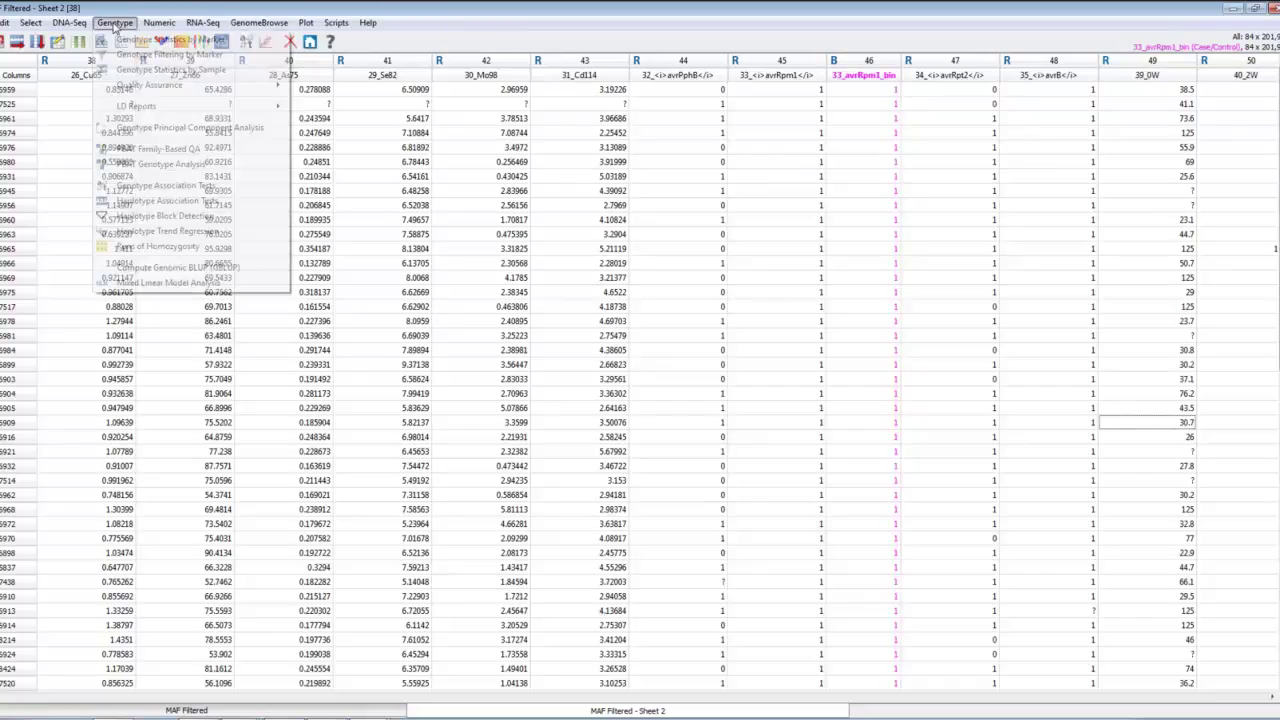
pyautogui.click(157, 187)
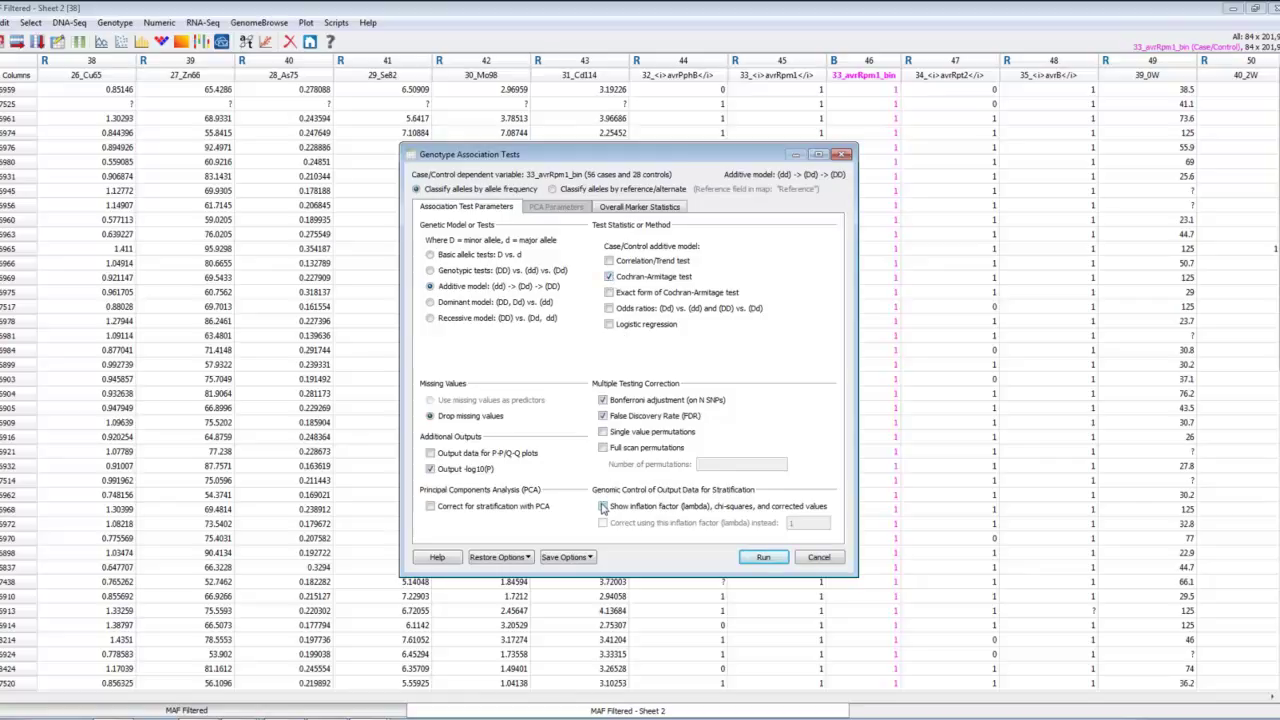
pyautogui.click(603, 507)
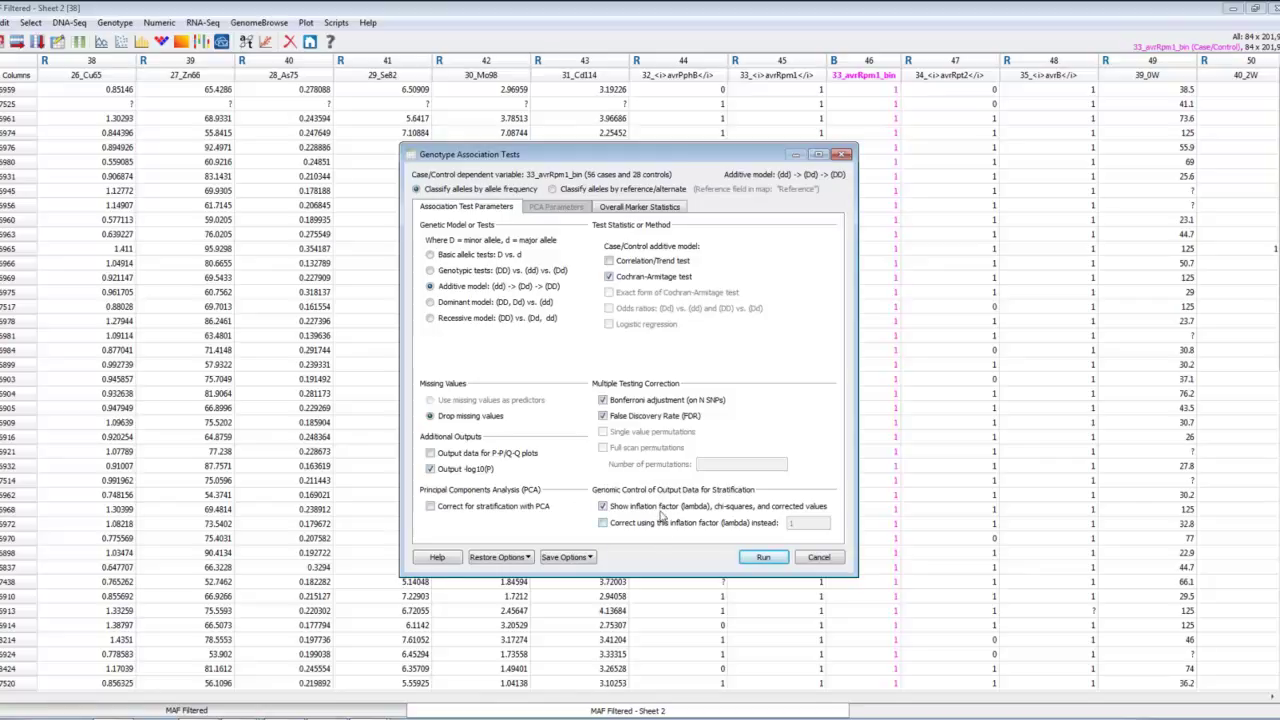
pyautogui.click(430, 453)
pyautogui.click(763, 557)
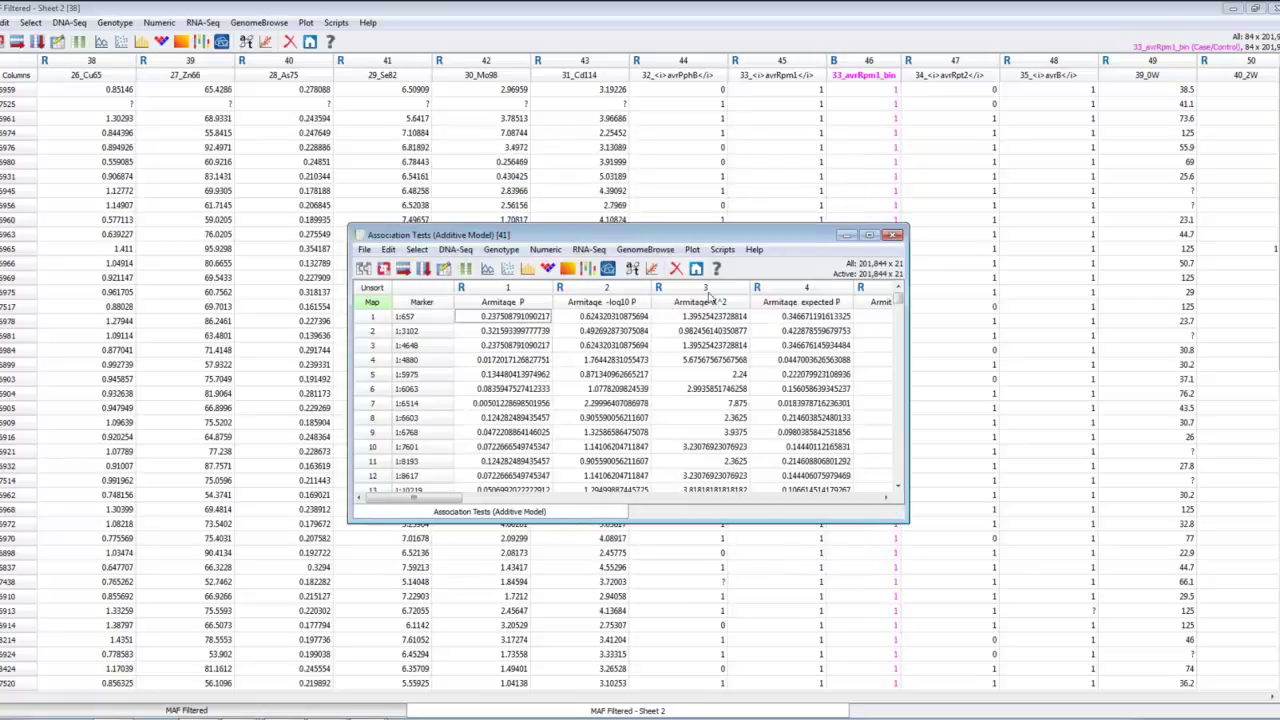
# Scatter-plot Armitage -log10 P against Armitage expected -log10 P.
pyautogui.click(874, 240)
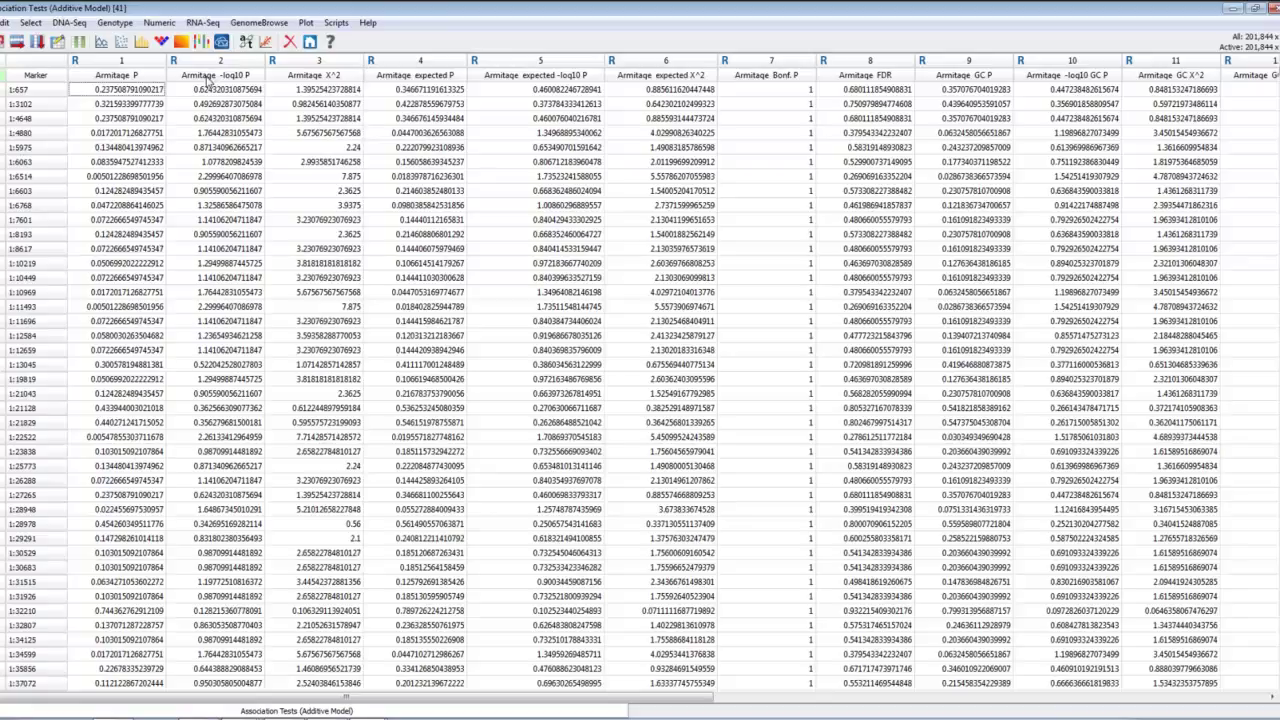
pyautogui.rightClick(208, 80)
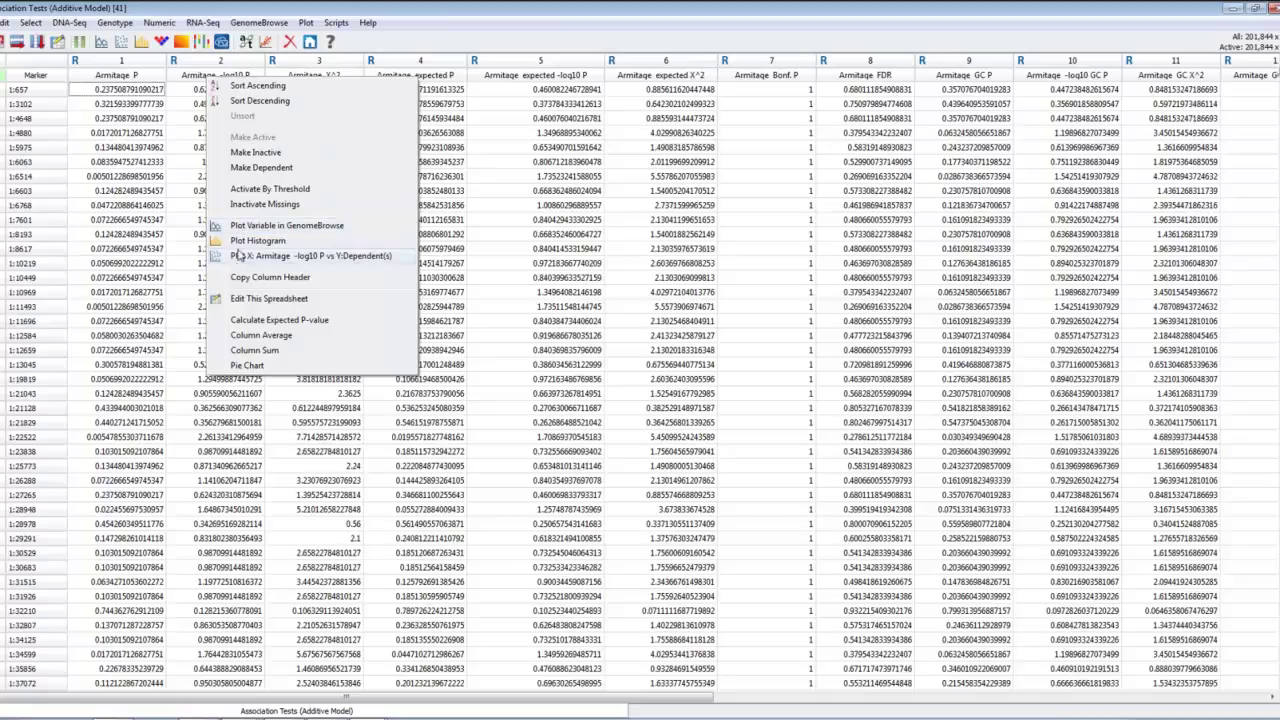
pyautogui.click(240, 257)
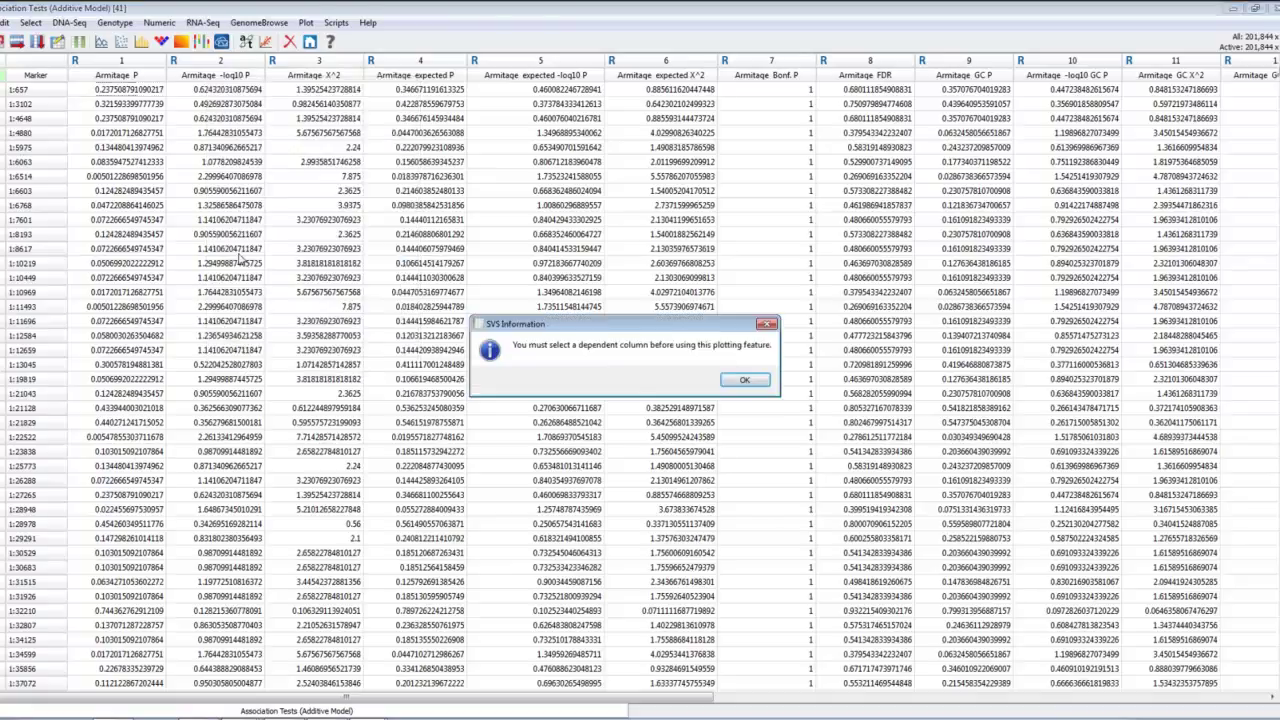
pyautogui.click(746, 381)
pyautogui.click(123, 43)
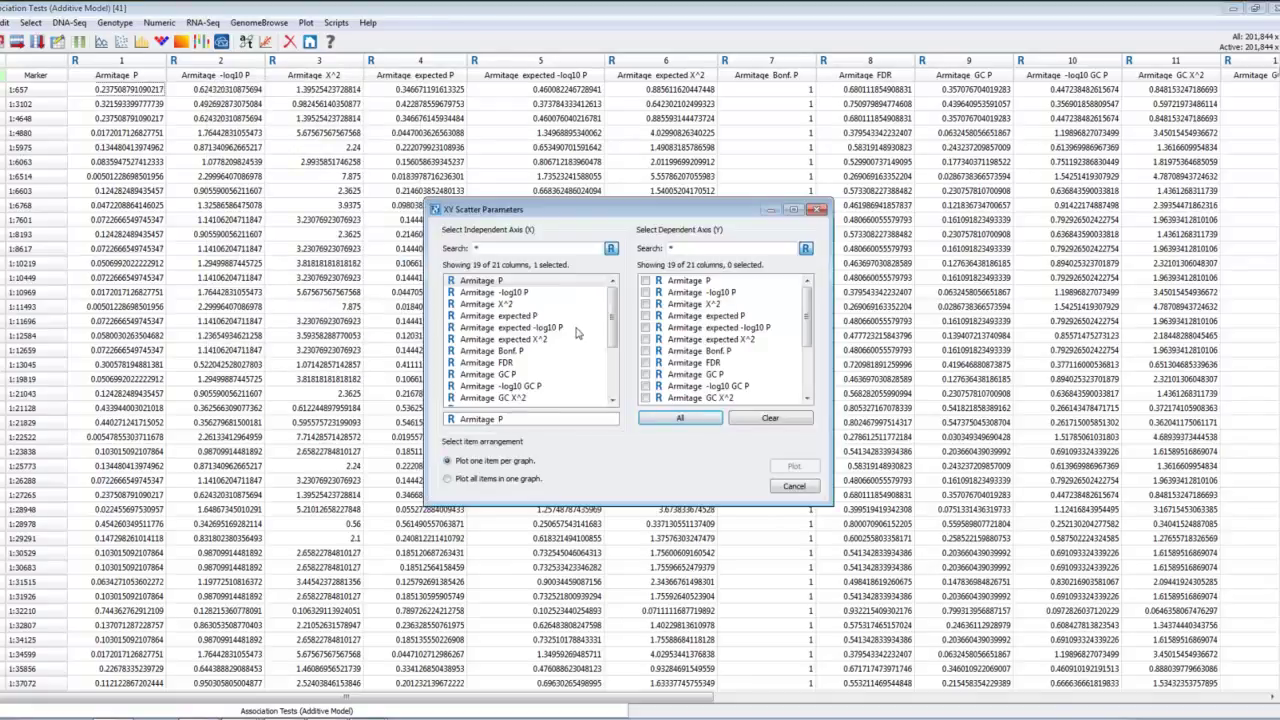
pyautogui.click(515, 327)
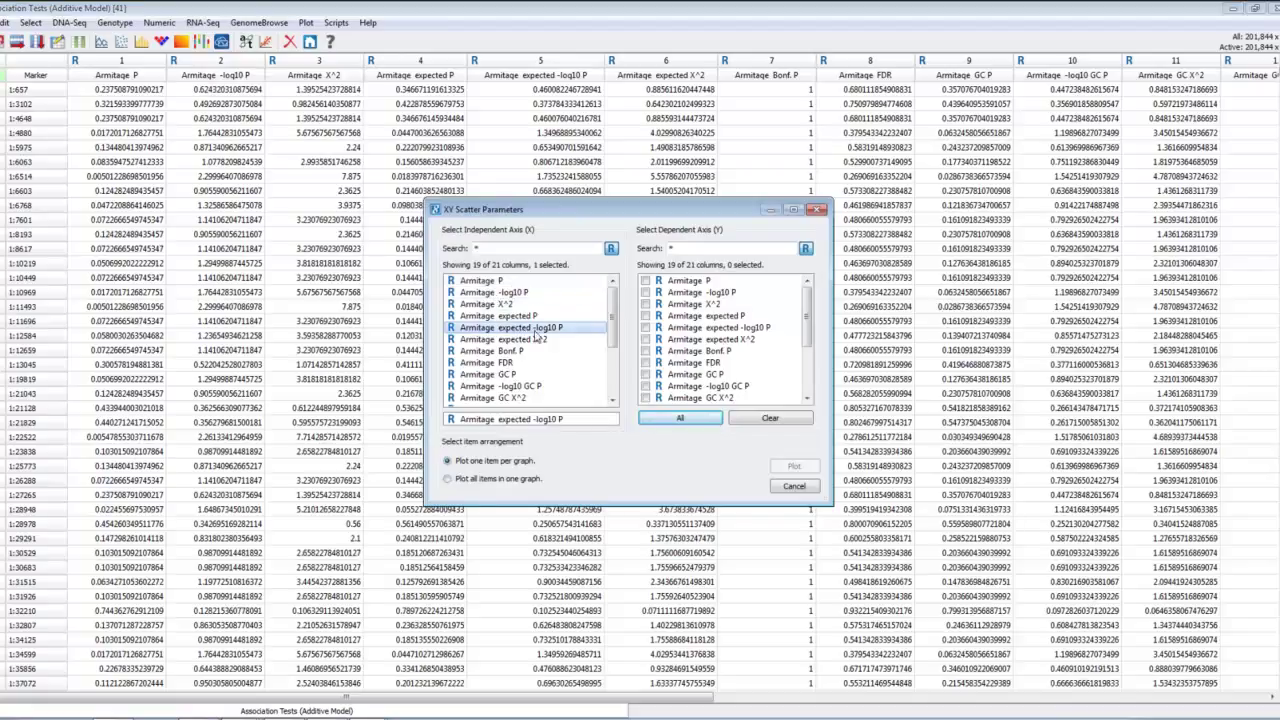
pyautogui.click(710, 293)
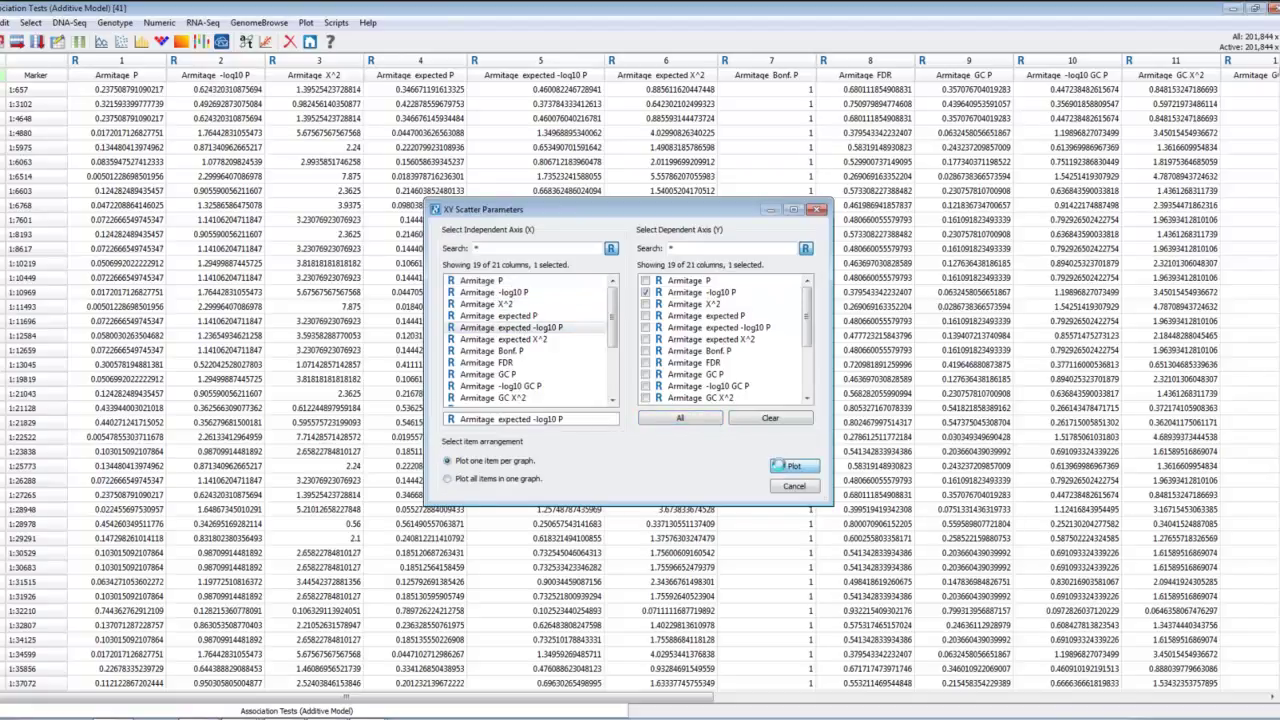
pyautogui.click(781, 466)
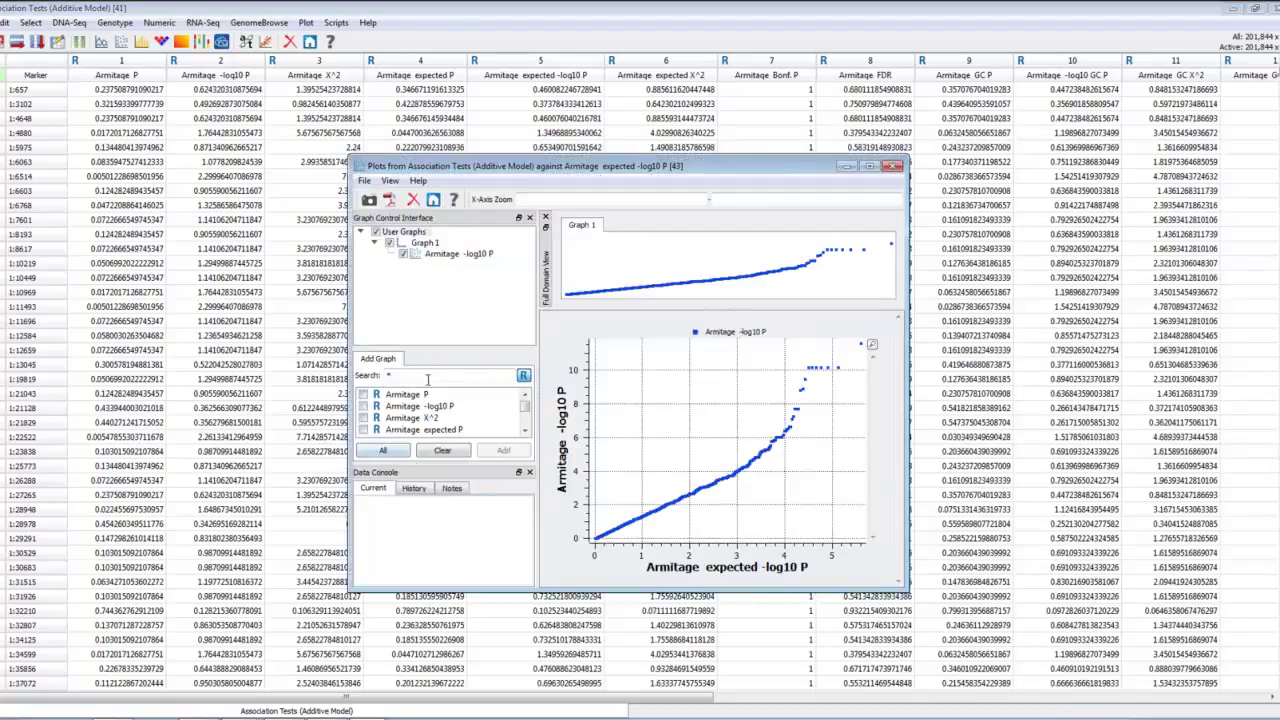
# Add an f(x) = 1.0(x) + 0.0 reference line to the Q-Q plot, then close it.
pyautogui.moveTo(436, 347); pyautogui.dragTo(433, 303)
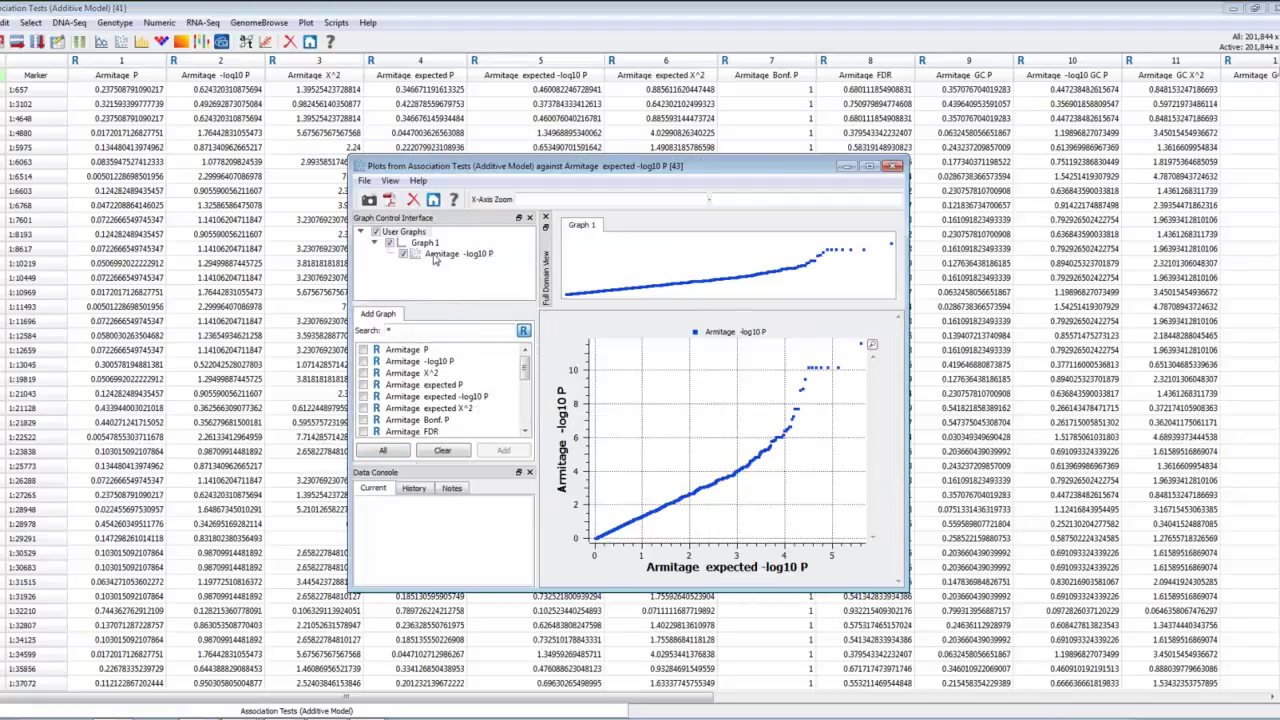
pyautogui.click(435, 256)
pyautogui.click(425, 243)
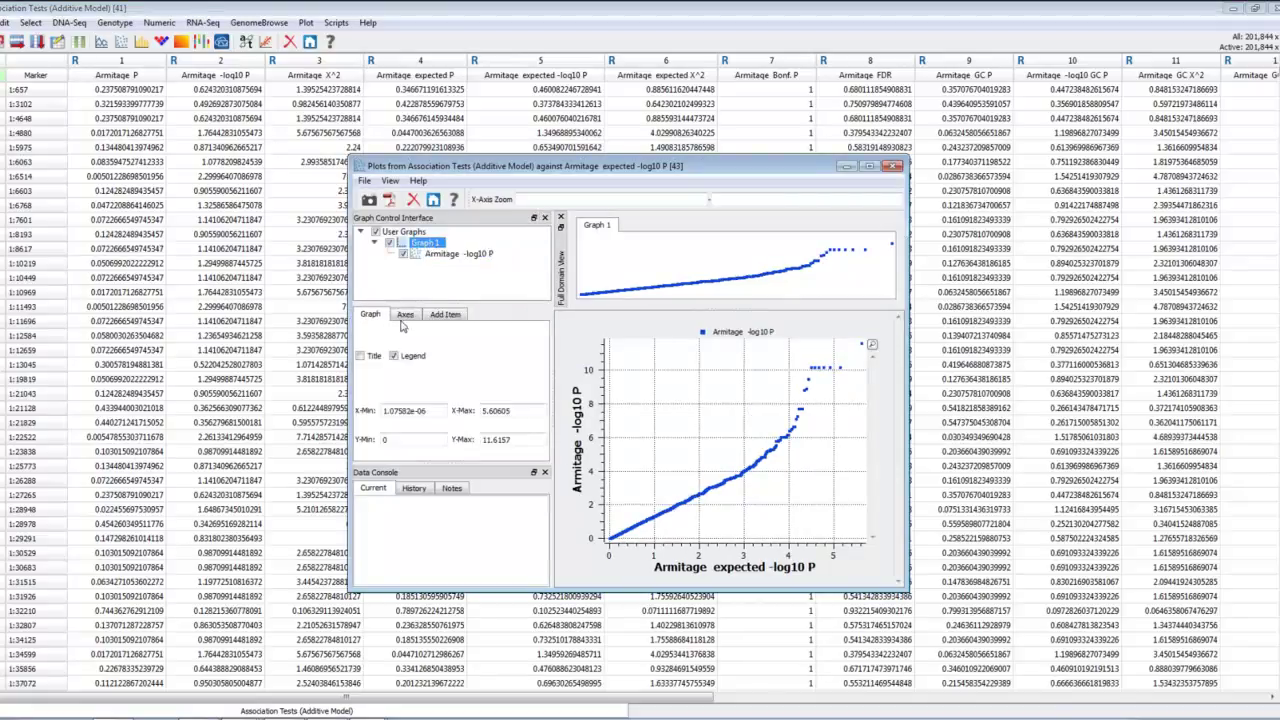
pyautogui.click(446, 315)
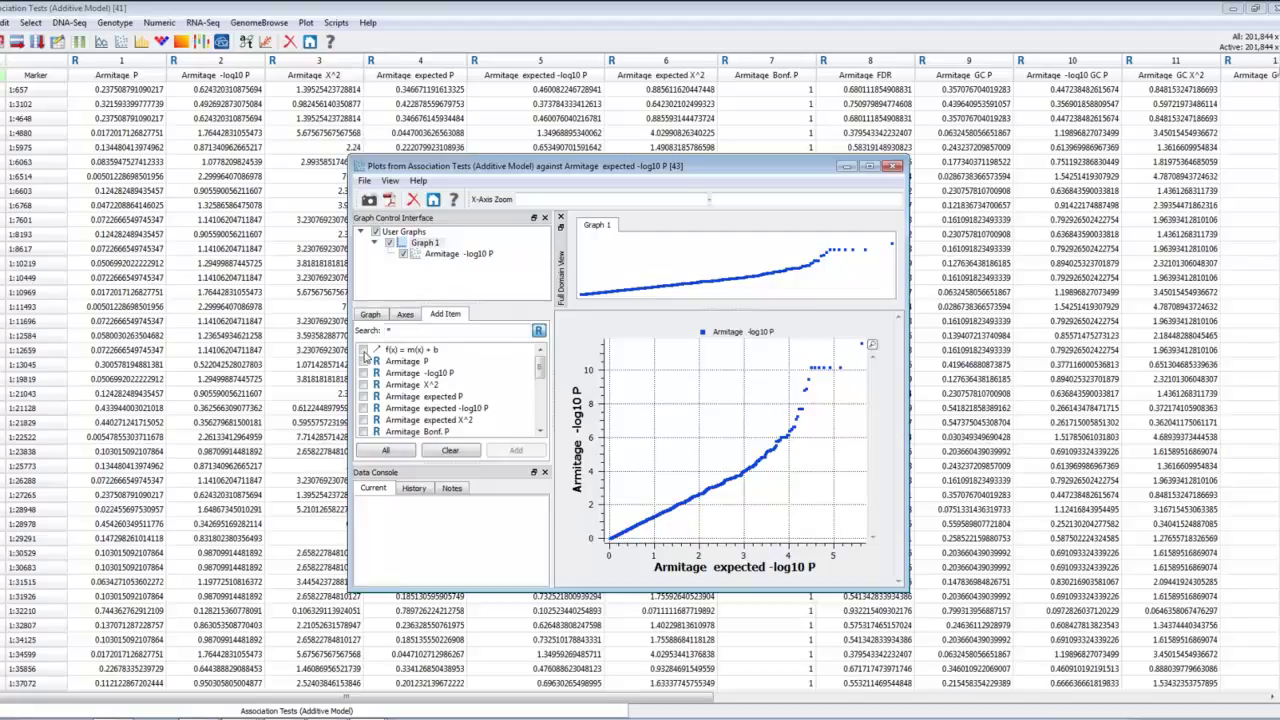
pyautogui.click(521, 453)
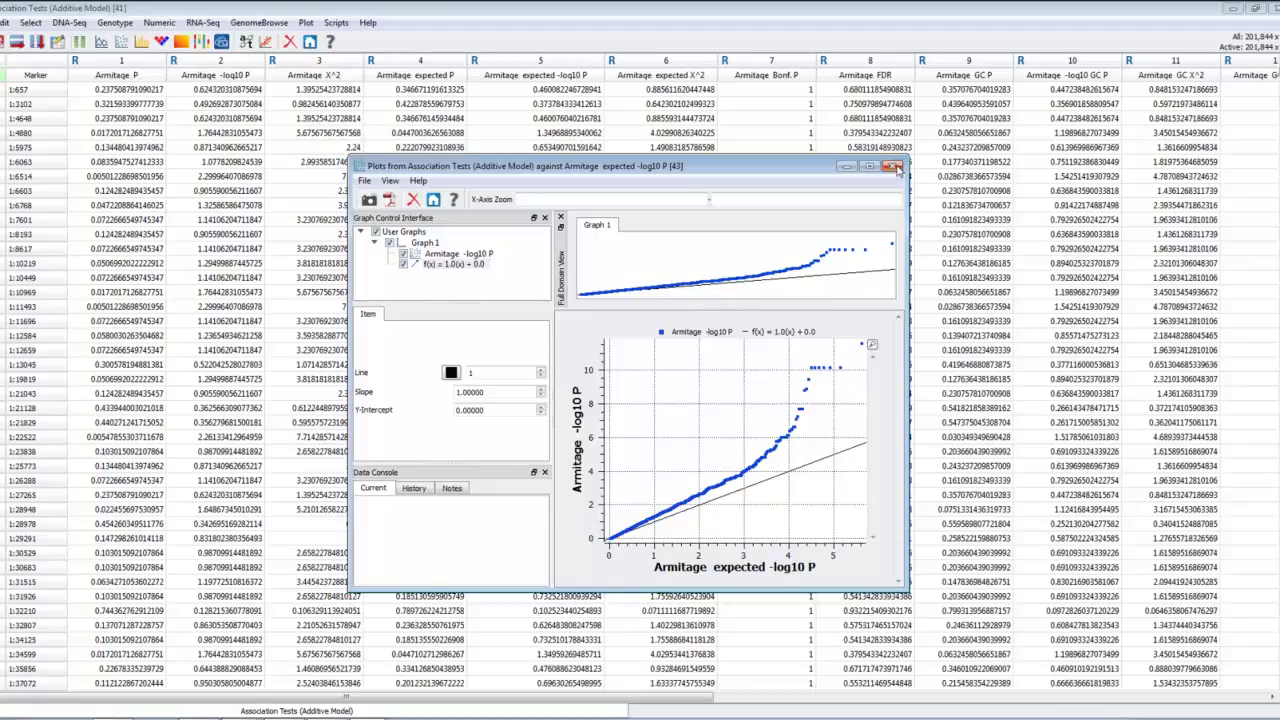
pyautogui.click(894, 167)
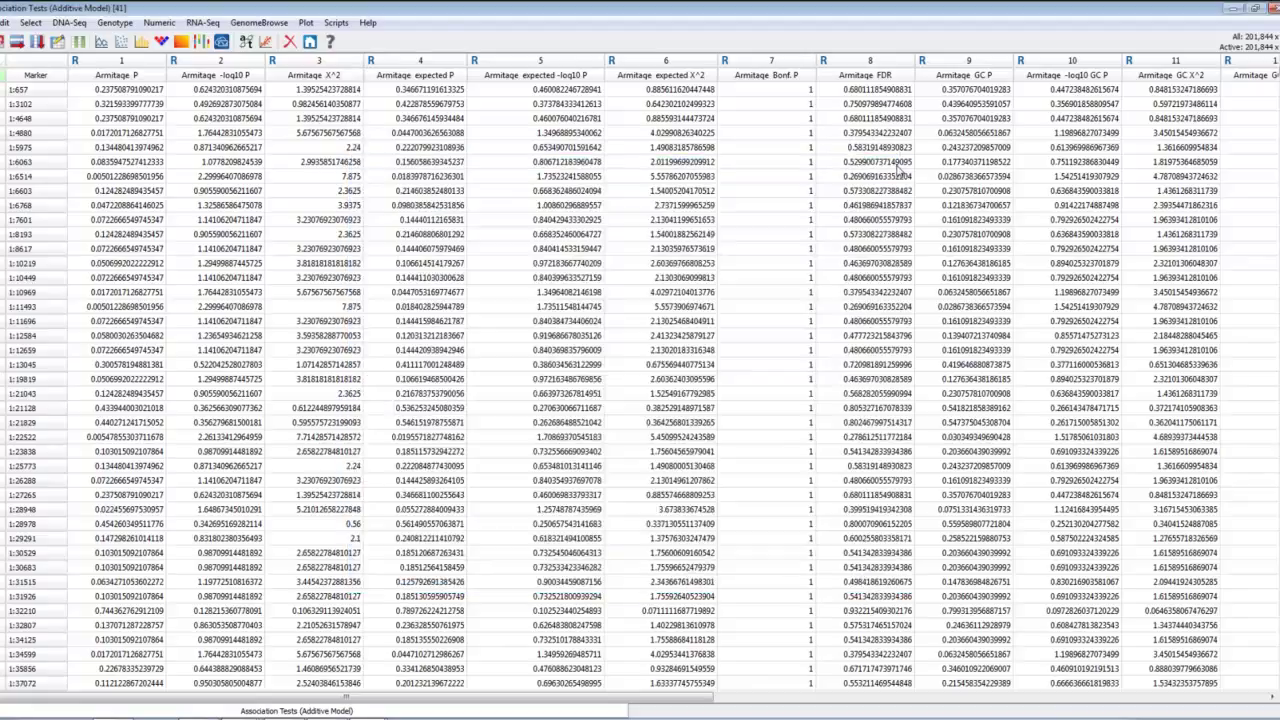
# Restore the MAF Filtered - Sheet 2 window to a smaller size so the Project Navigator shows.
pyautogui.click(1273, 8)
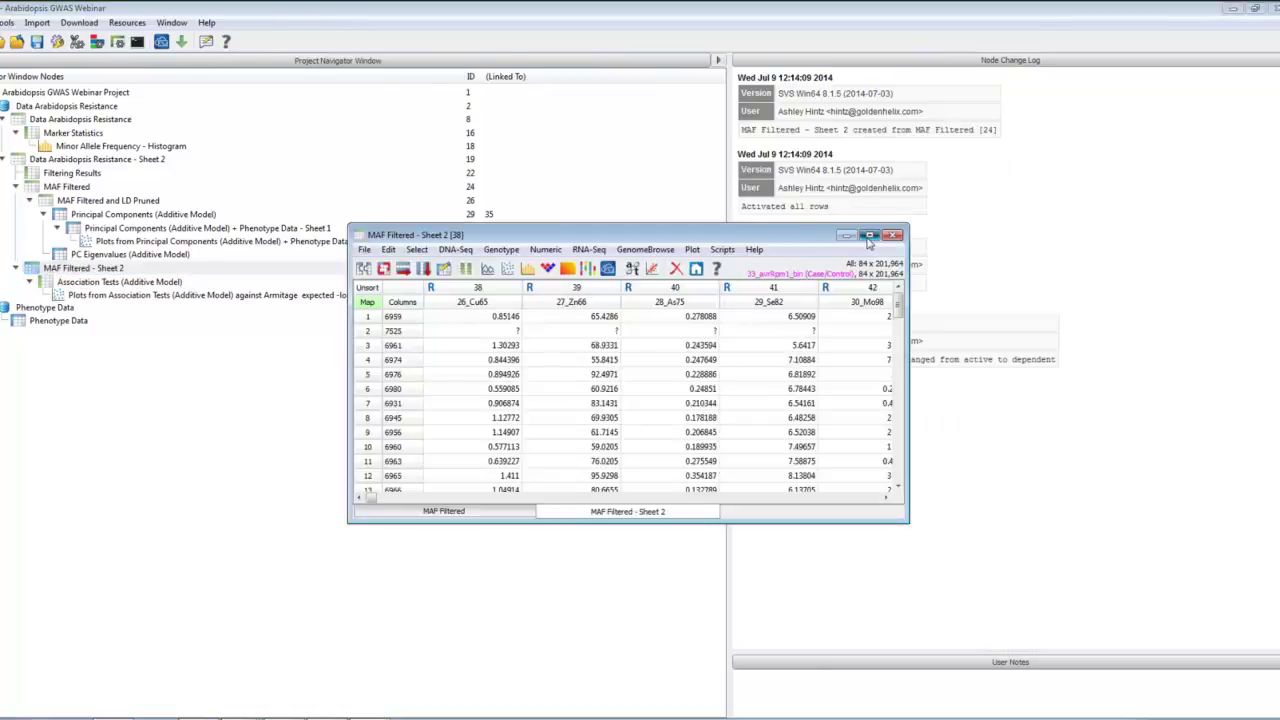
# Maximize MAF Filtered - Sheet 2, then open and cancel the Mixed Linear Model Analysis settings.
pyautogui.click(869, 236)
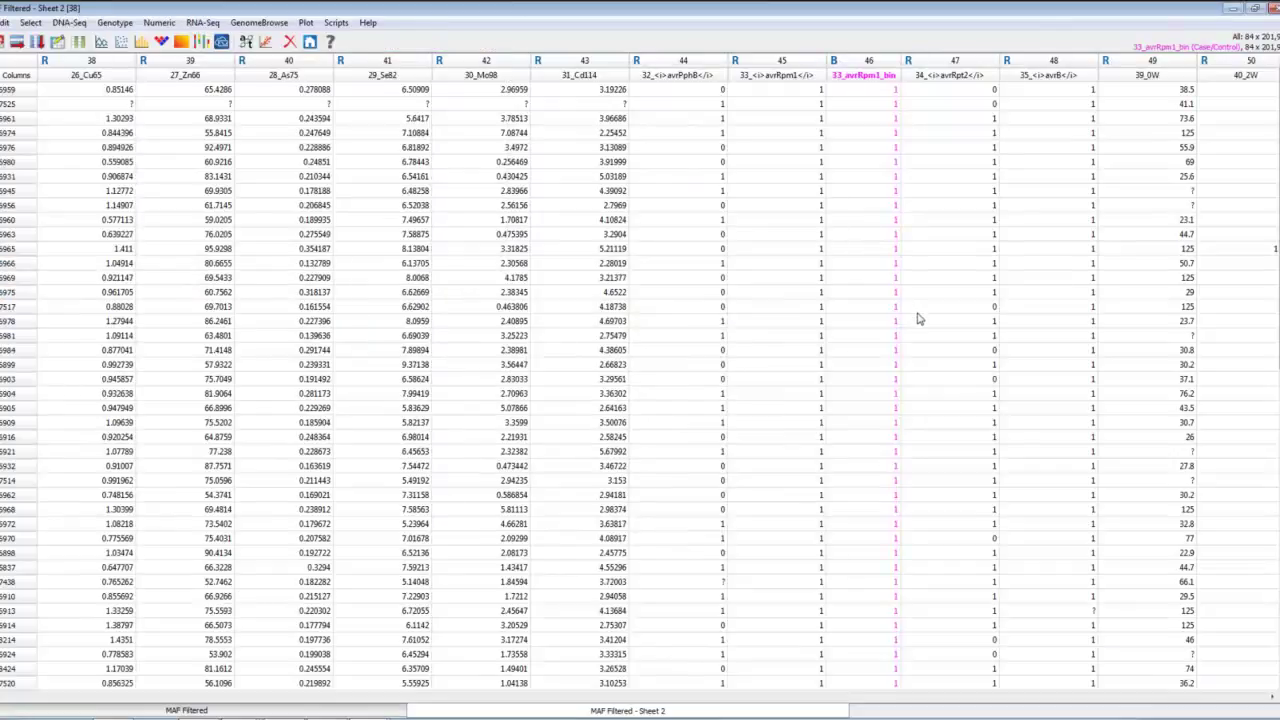
pyautogui.click(115, 23)
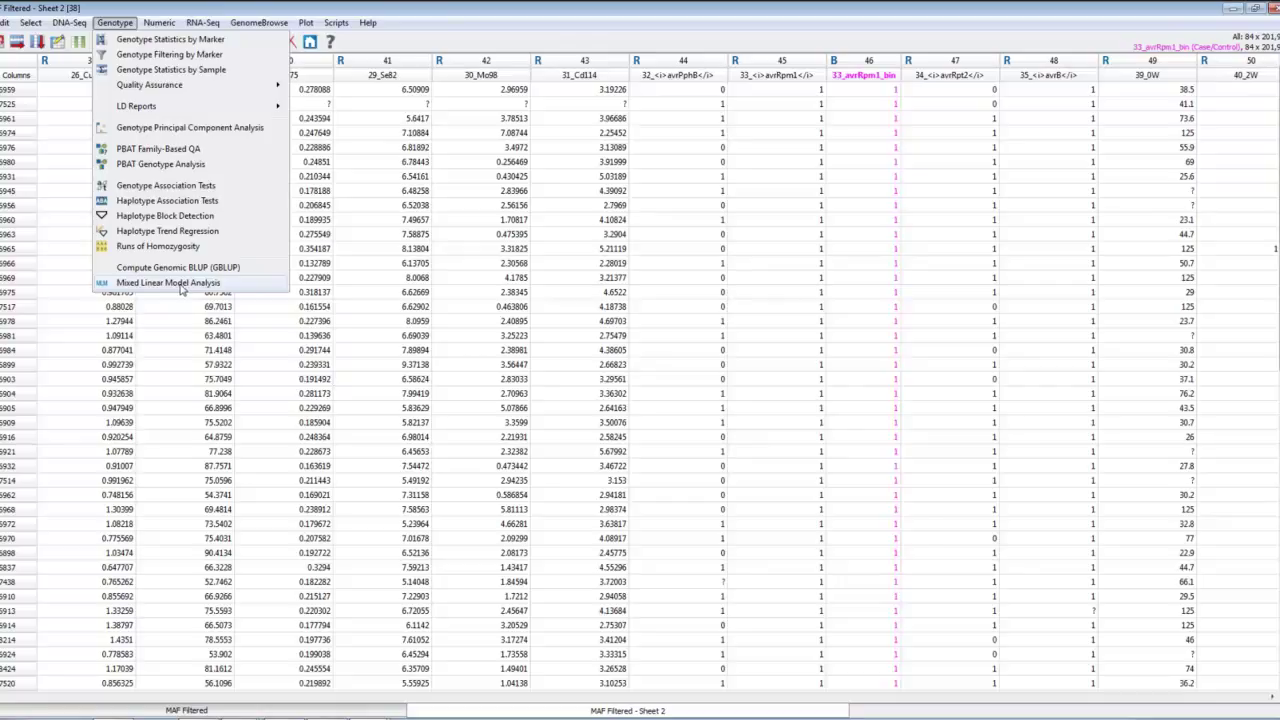
pyautogui.click(181, 286)
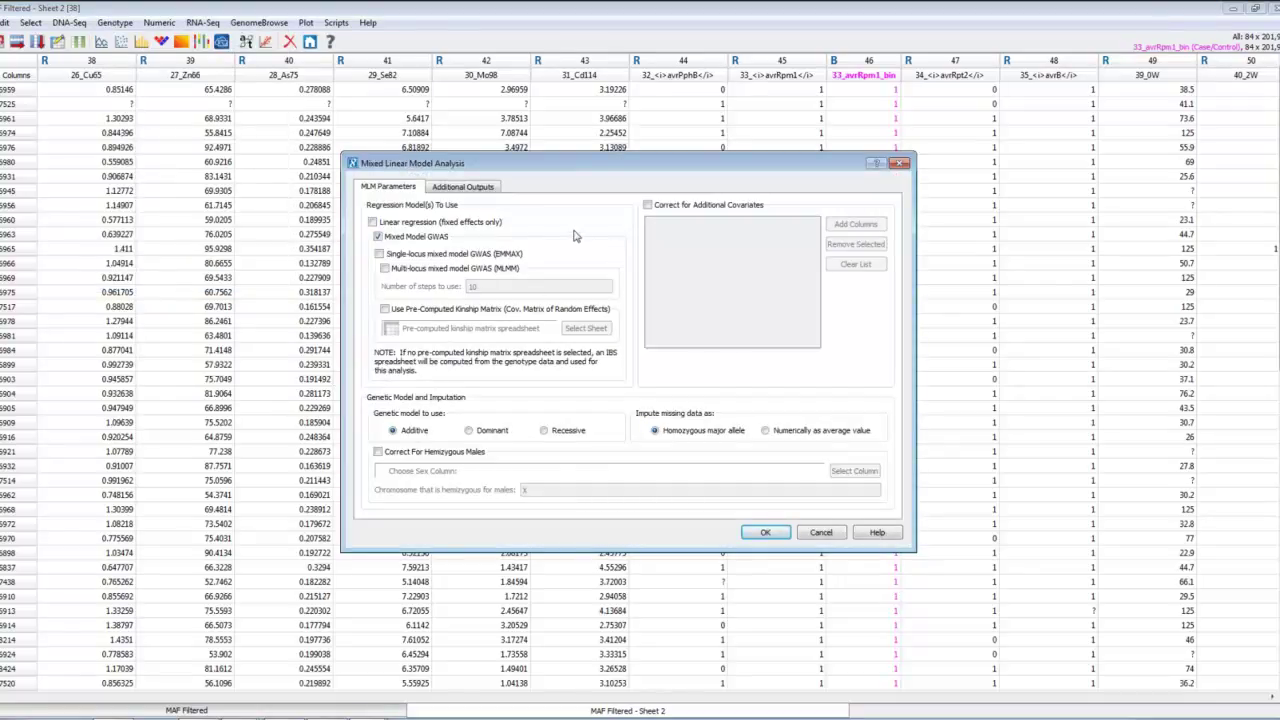
pyautogui.click(821, 533)
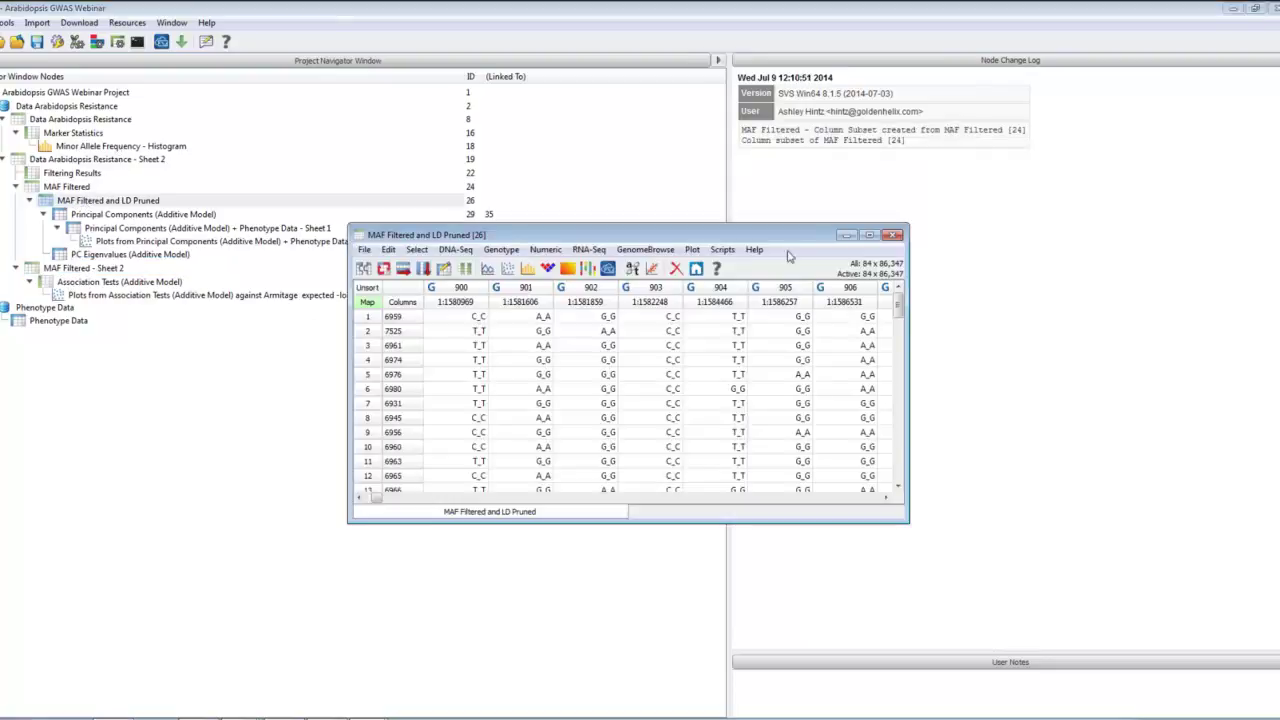
# Run identity-by-descent estimation without PI or untransformed P(Z) outputs, producing an IBS Distance matrix.
pyautogui.click(502, 249)
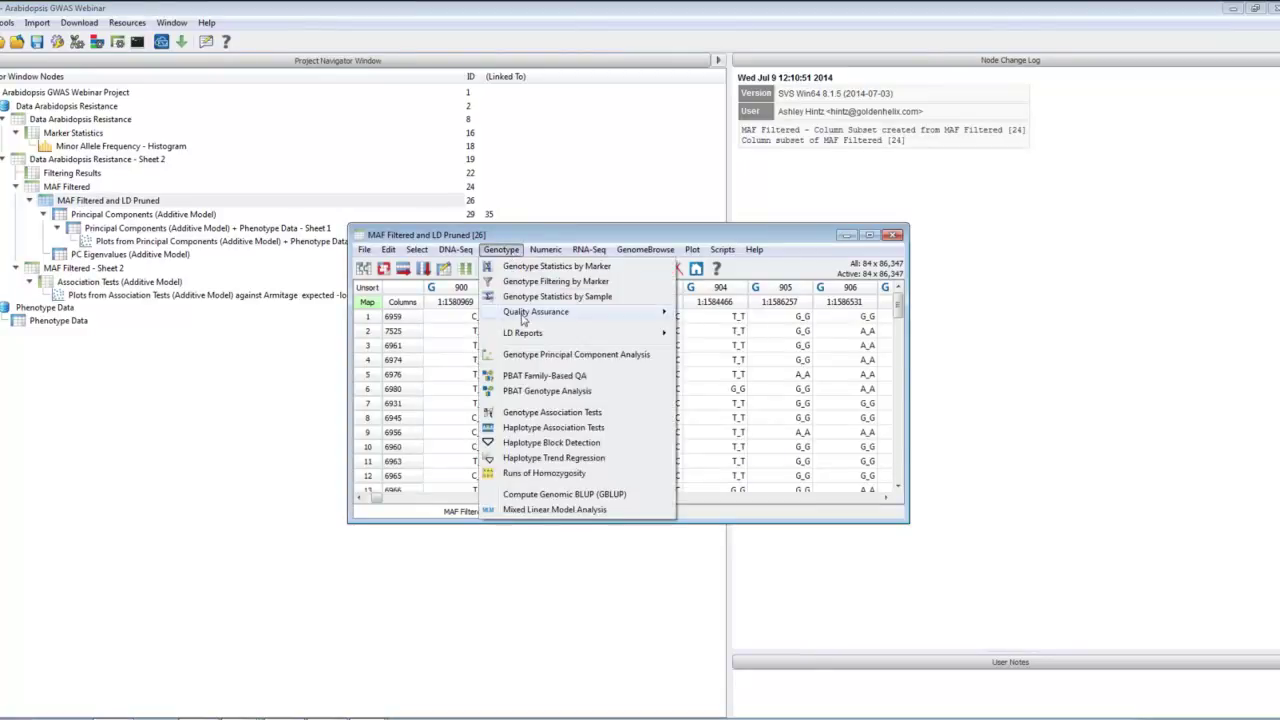
pyautogui.moveTo(590, 316)
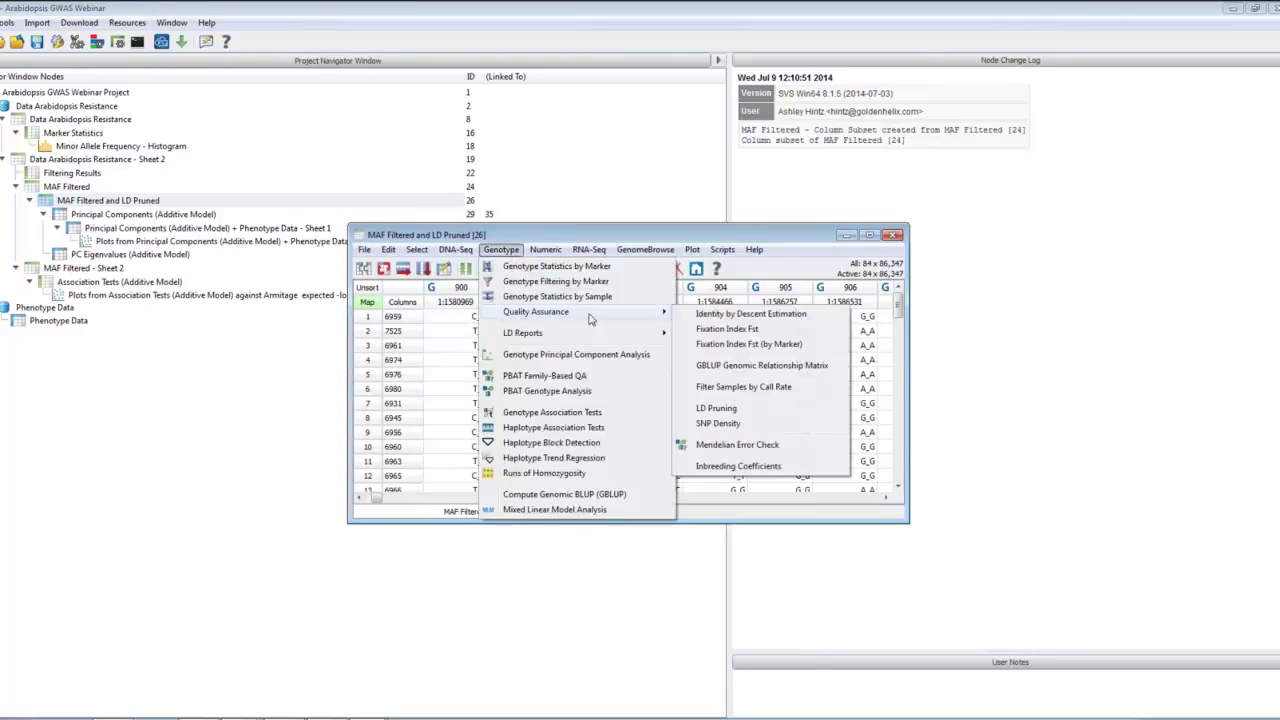
pyautogui.click(745, 316)
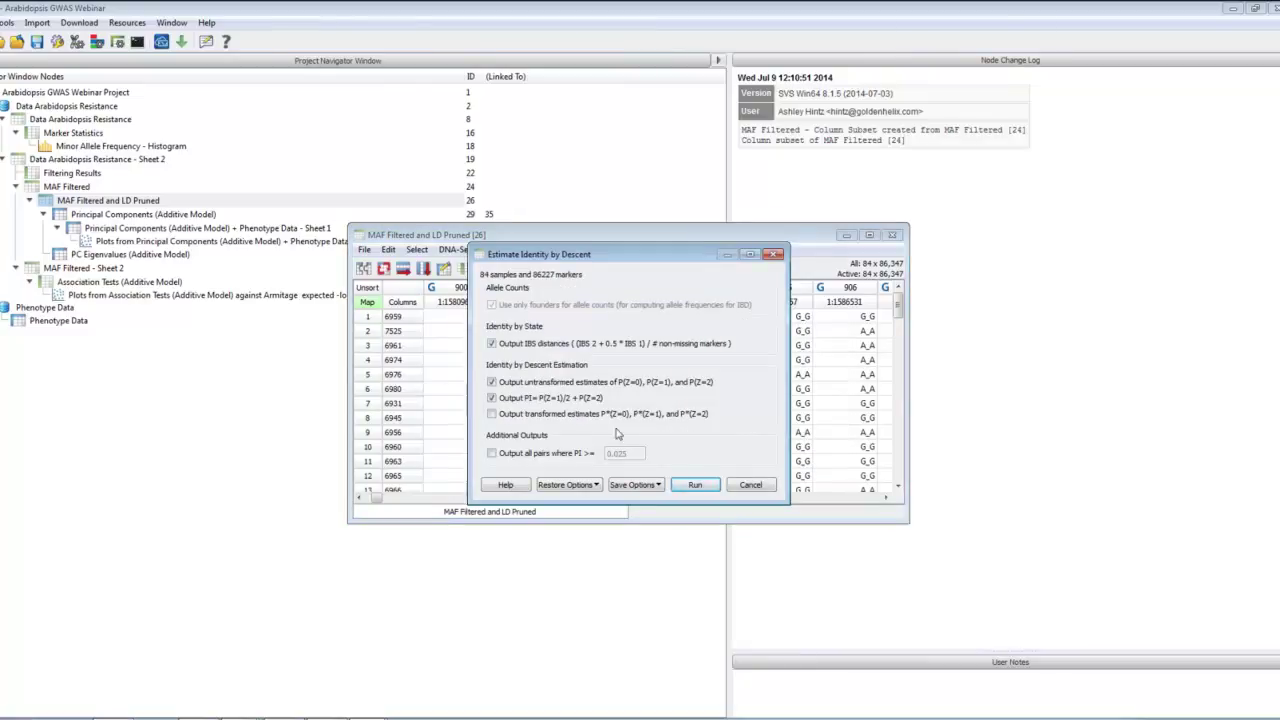
pyautogui.click(493, 399)
pyautogui.click(492, 383)
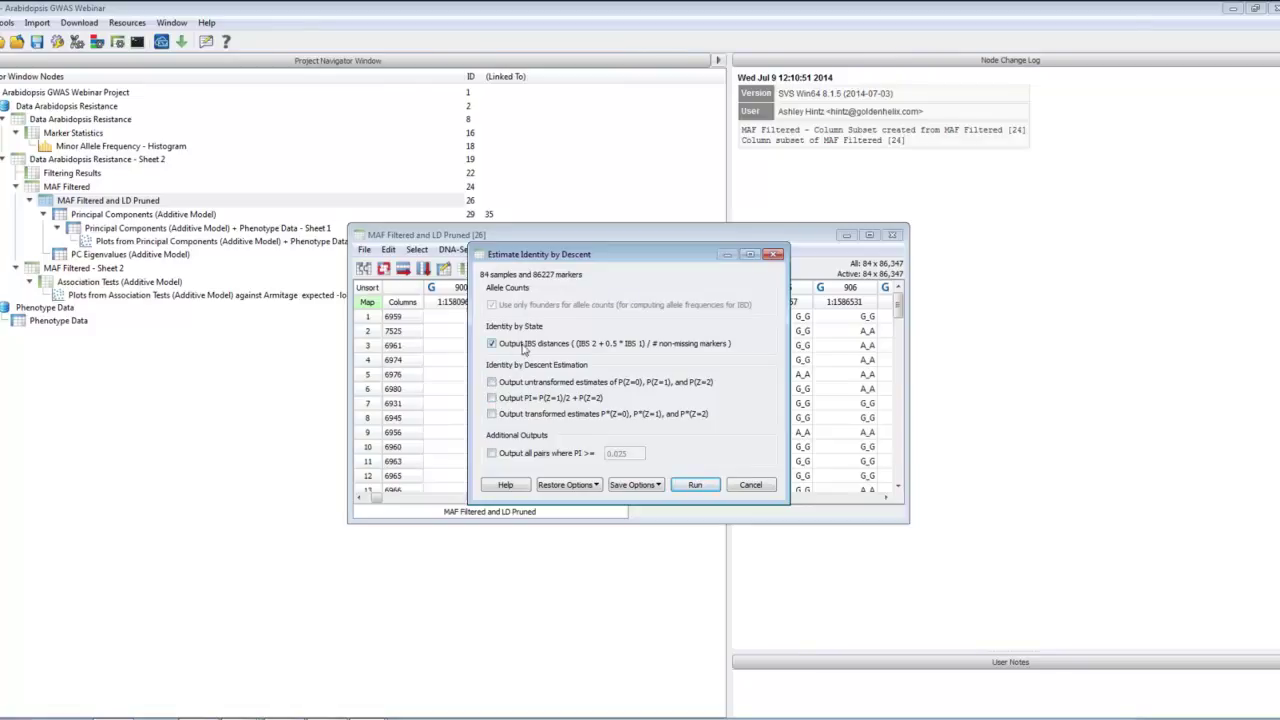
pyautogui.click(687, 486)
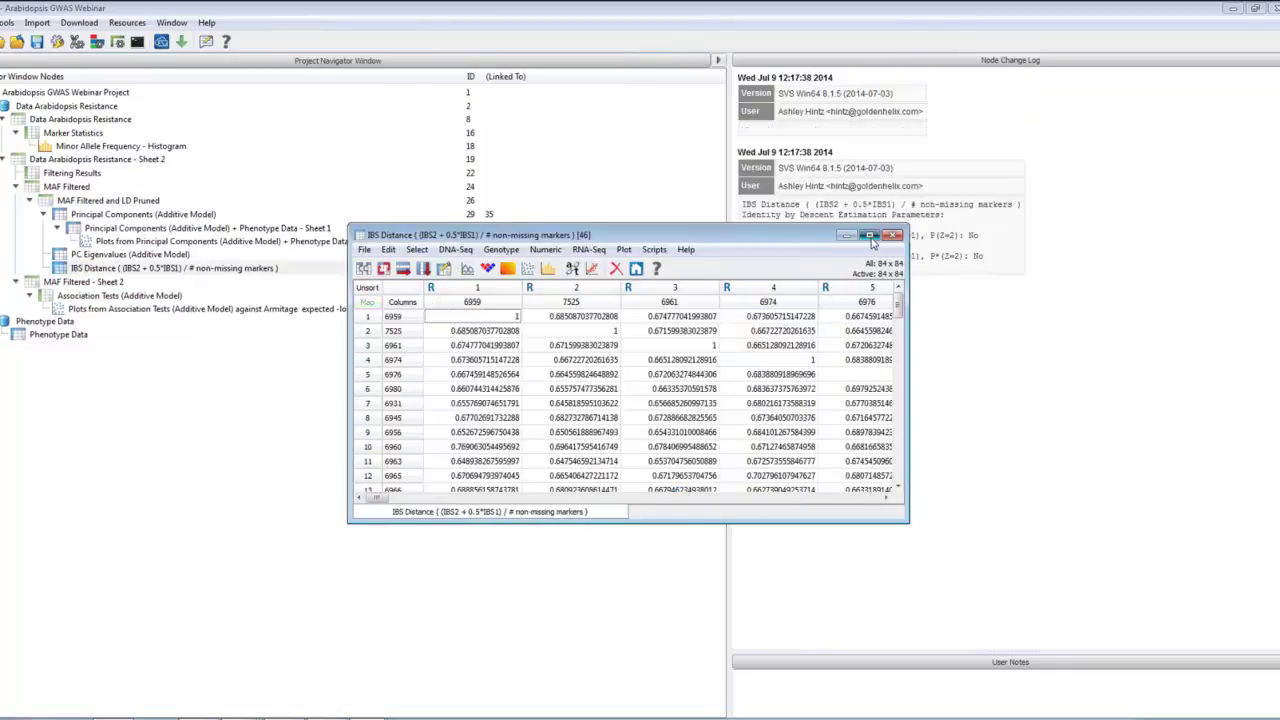
# Maximize the IBS Distance results, close the LD-pruned sheet, and reopen MAF Filtered - Sheet 2.
pyautogui.click(870, 237)
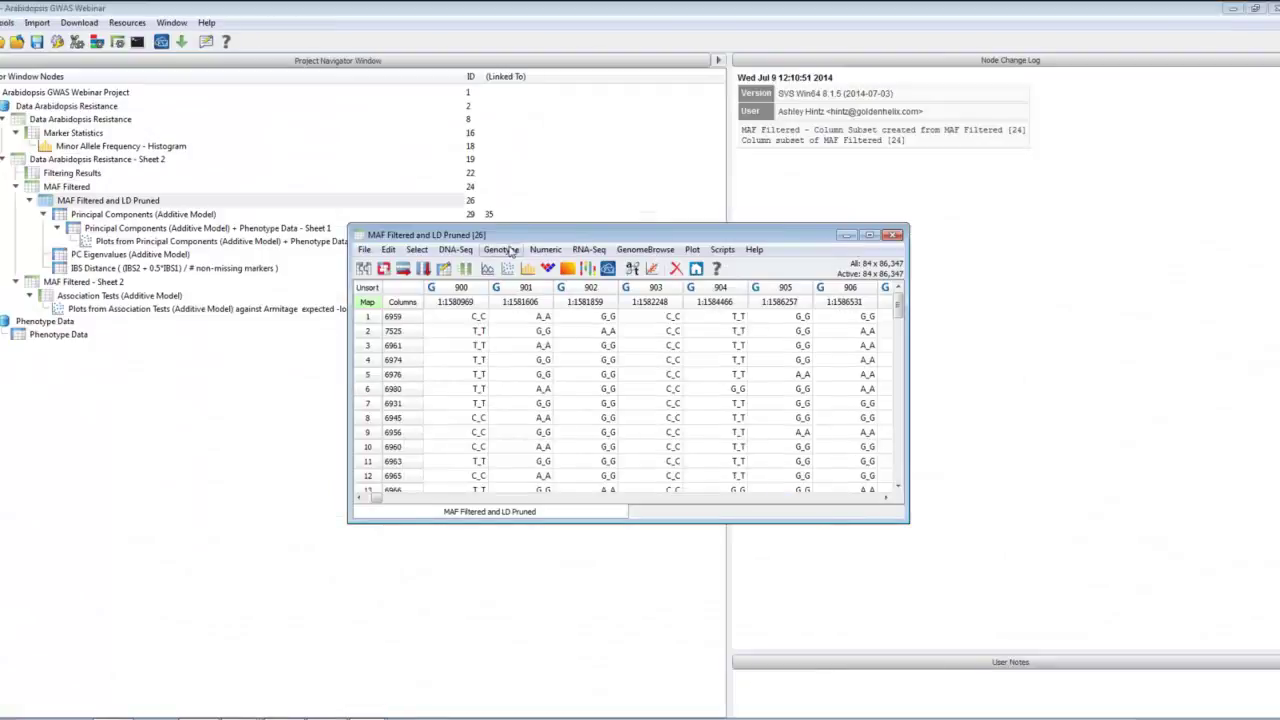
pyautogui.click(502, 250)
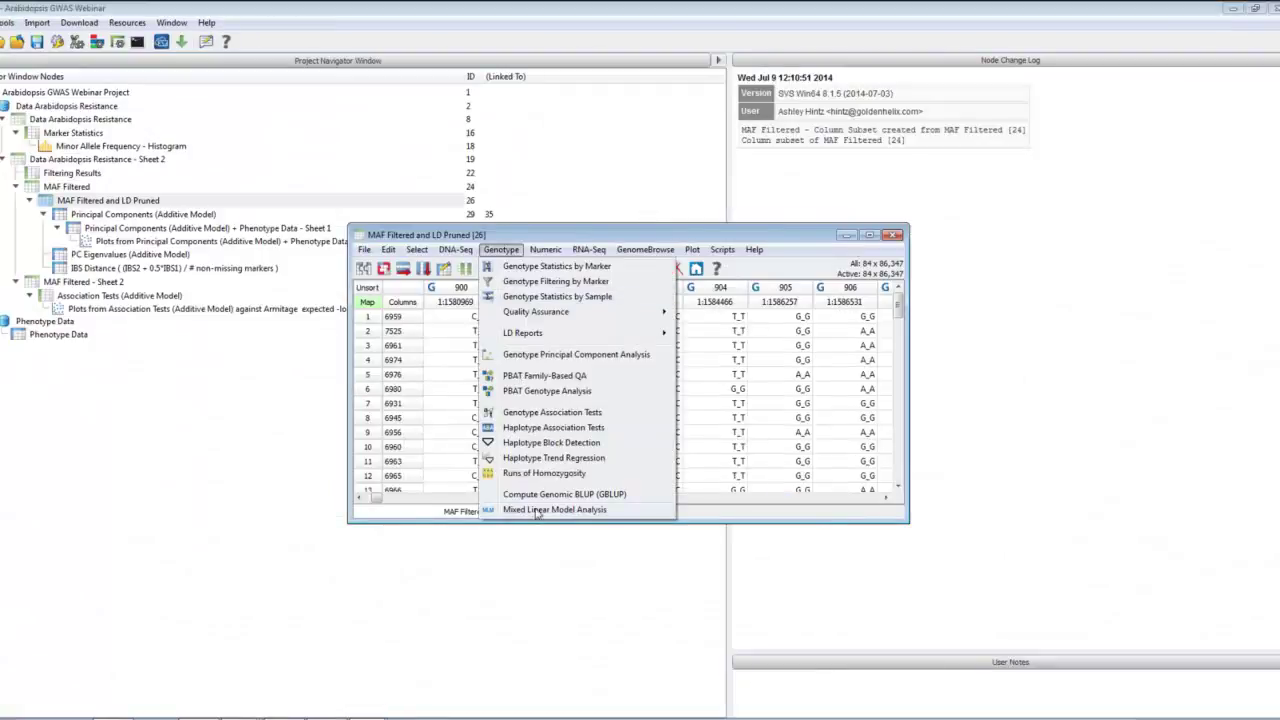
pyautogui.press('Escape')
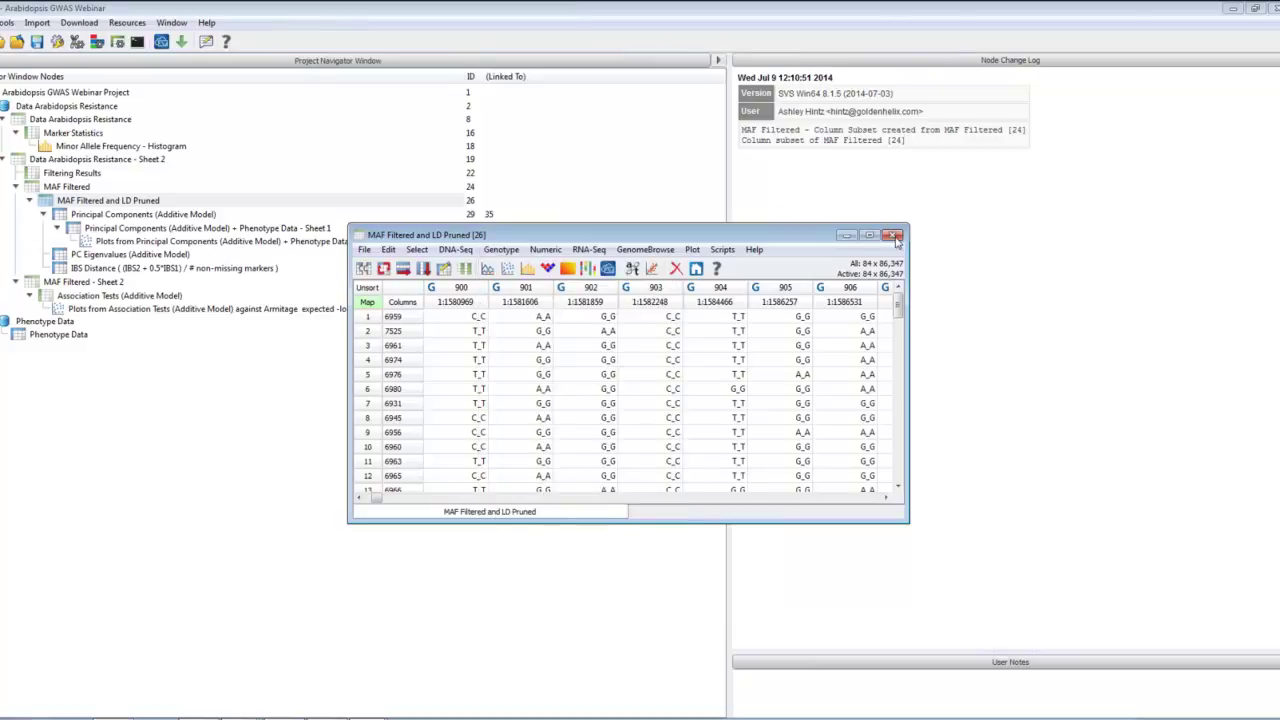
pyautogui.click(22, 205)
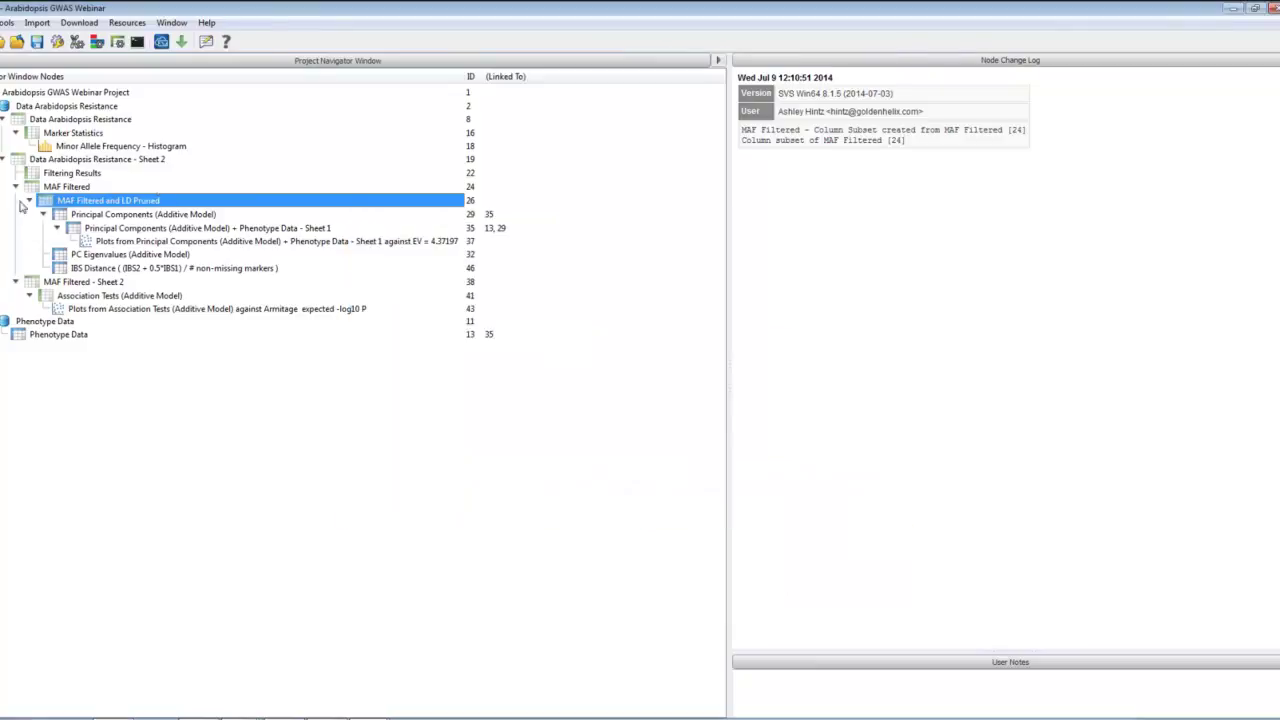
pyautogui.doubleClick(73, 283)
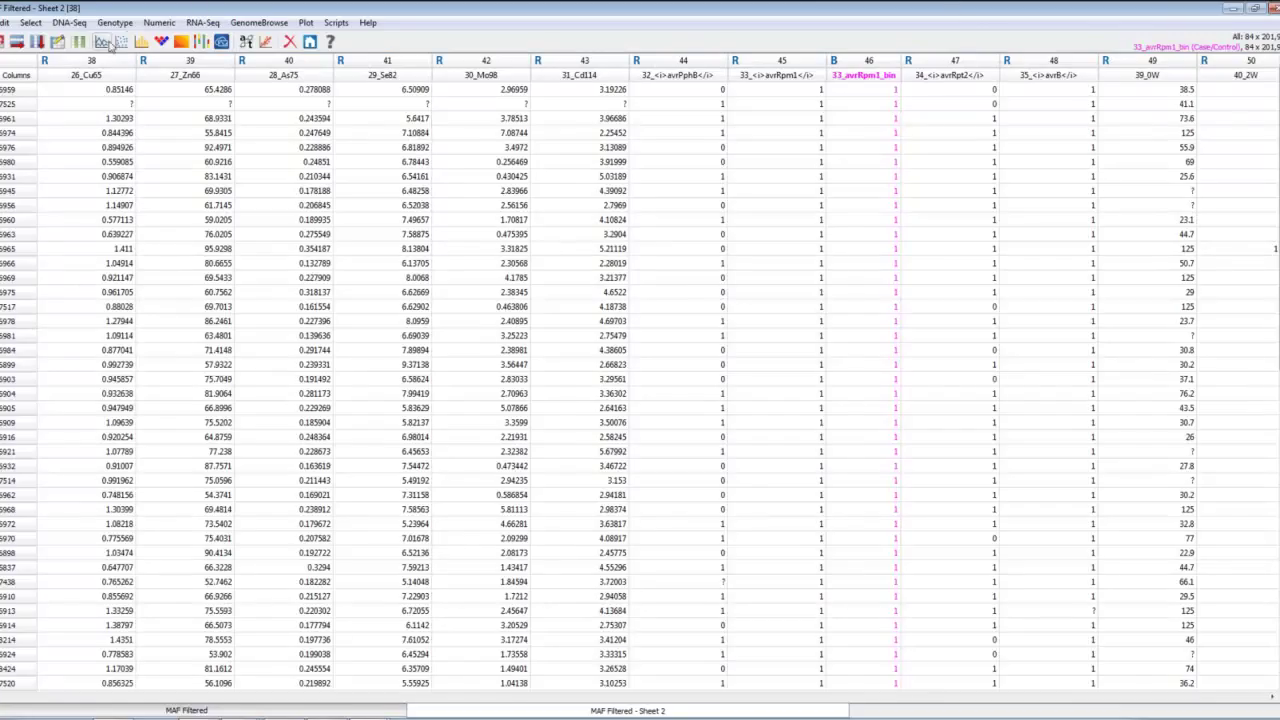
# Run the mixed linear model using the IBS Distance sheet as kinship, with P-P/Q-Q output.
pyautogui.click(114, 22)
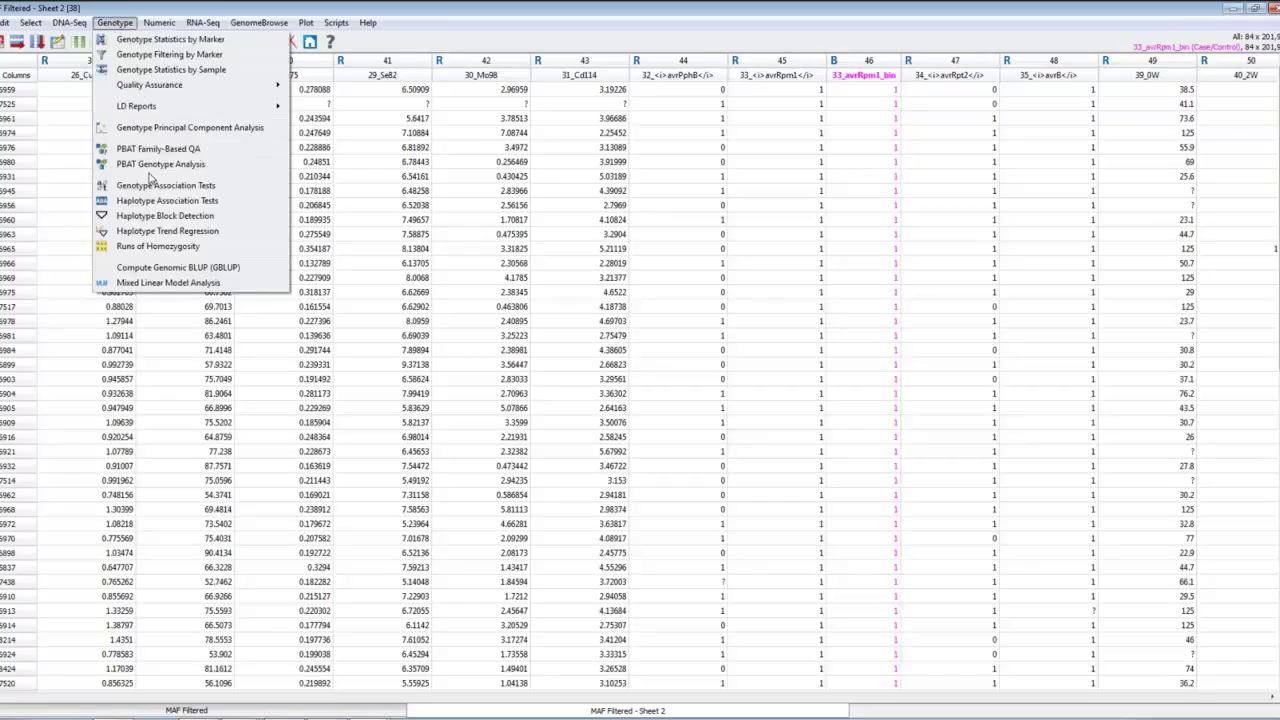
pyautogui.click(155, 283)
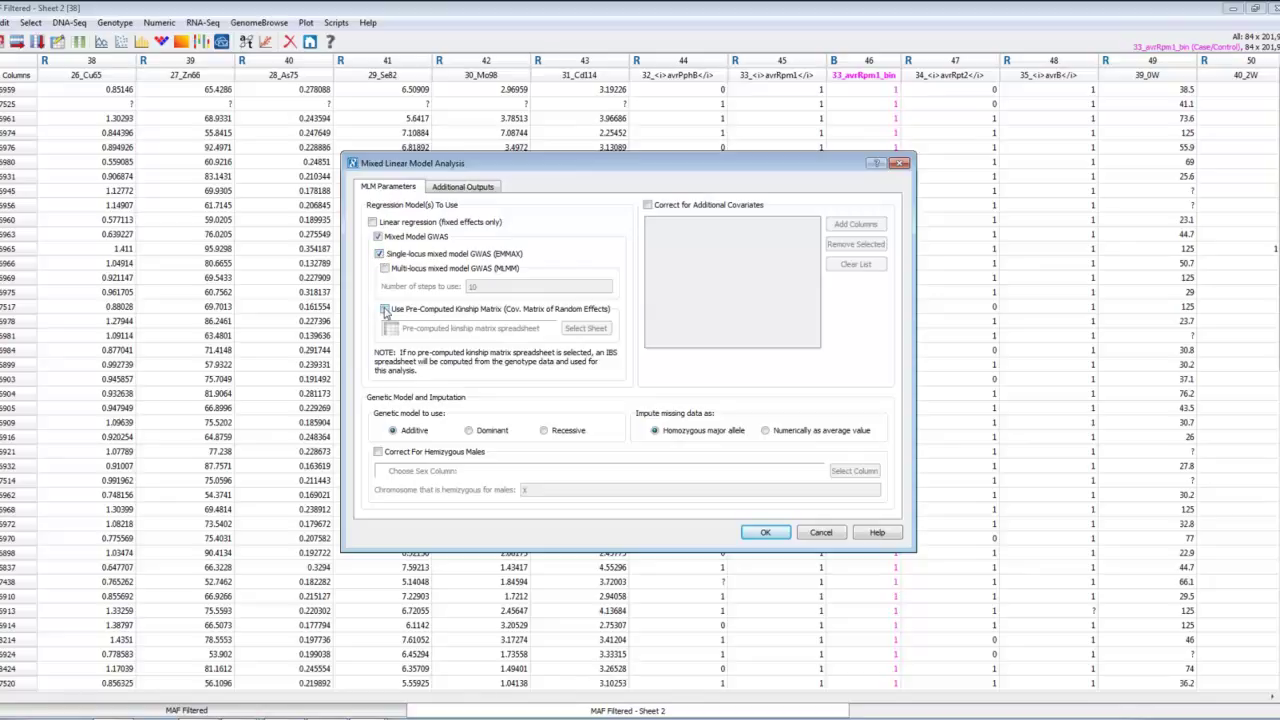
pyautogui.click(385, 309)
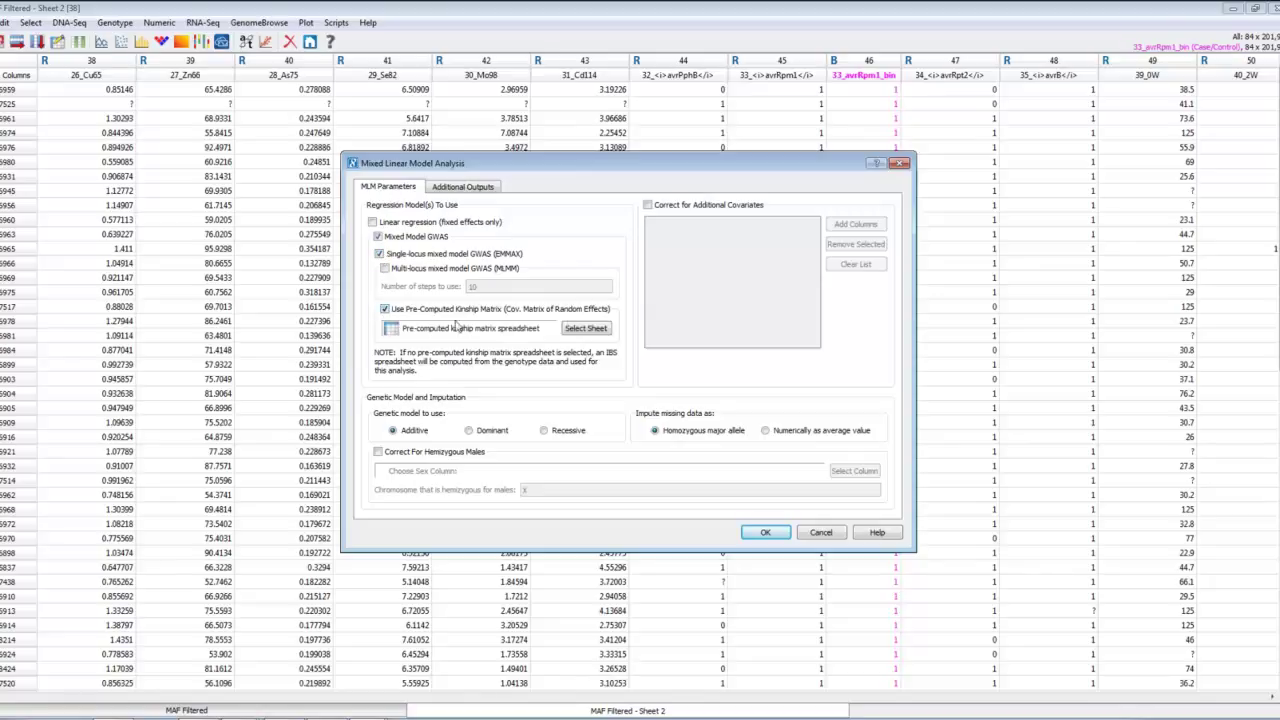
pyautogui.click(587, 329)
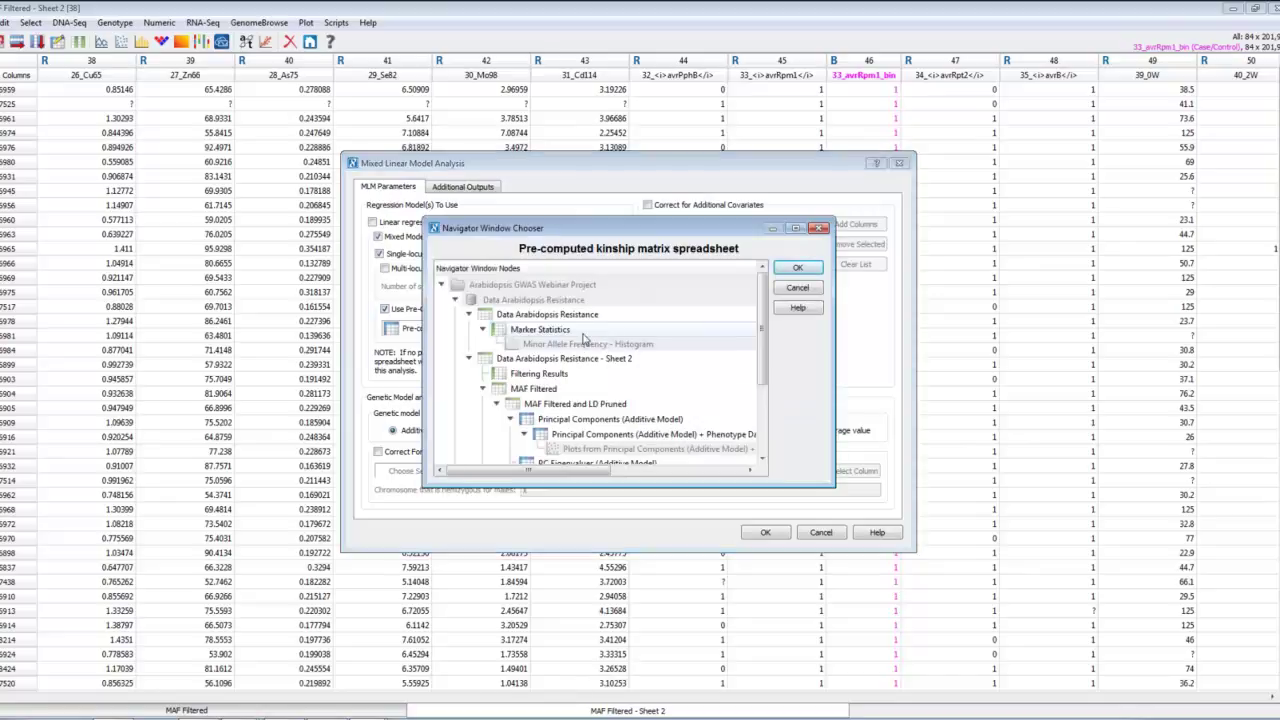
pyautogui.scroll(-2, 760, 330)
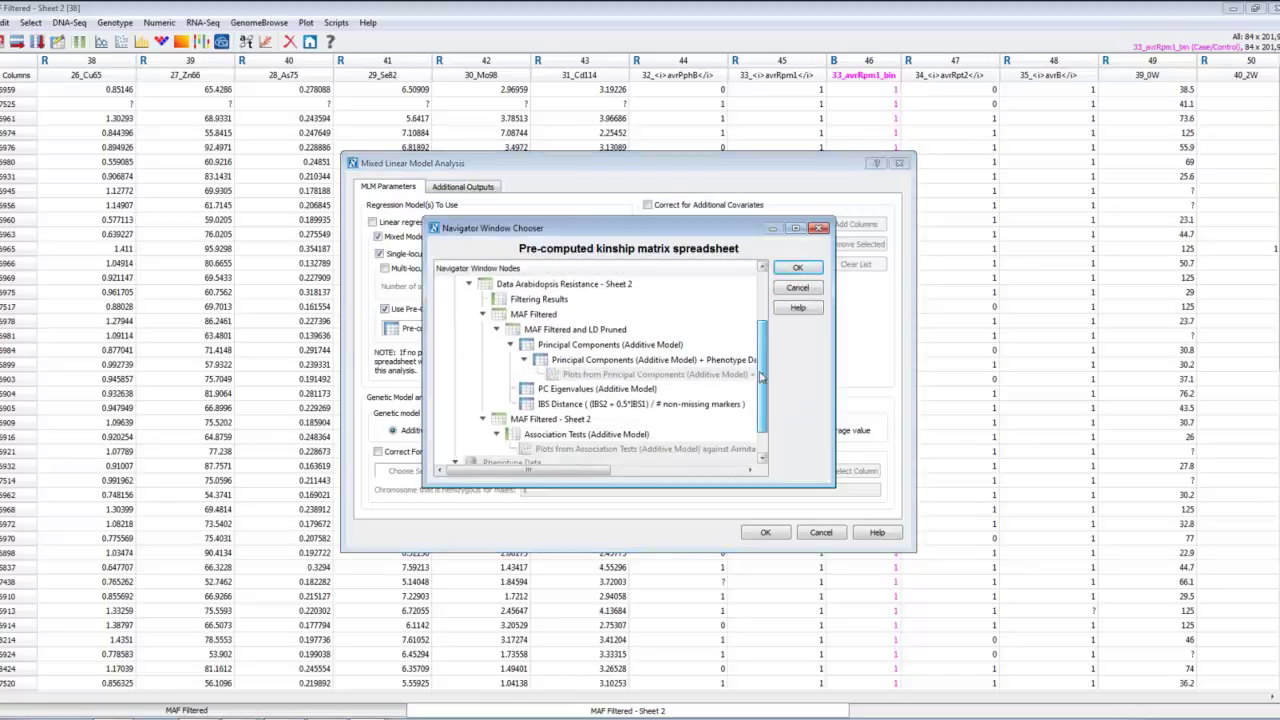
pyautogui.click(580, 390)
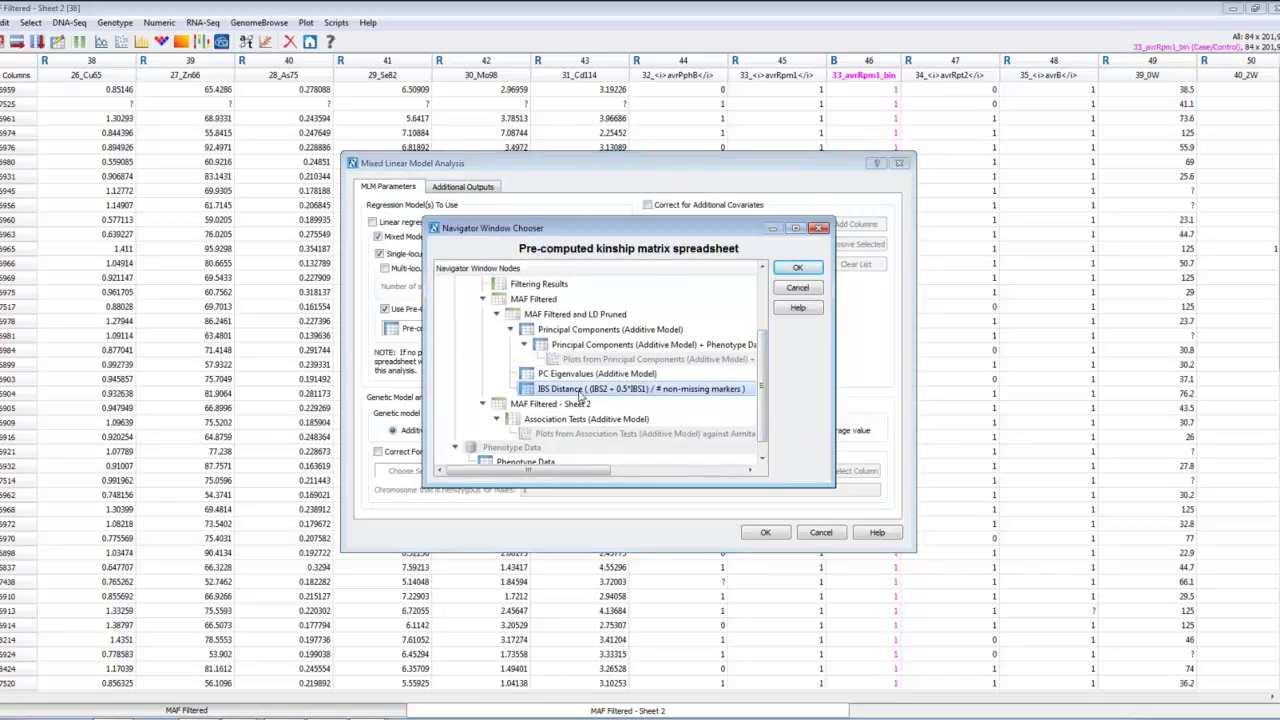
pyautogui.click(800, 269)
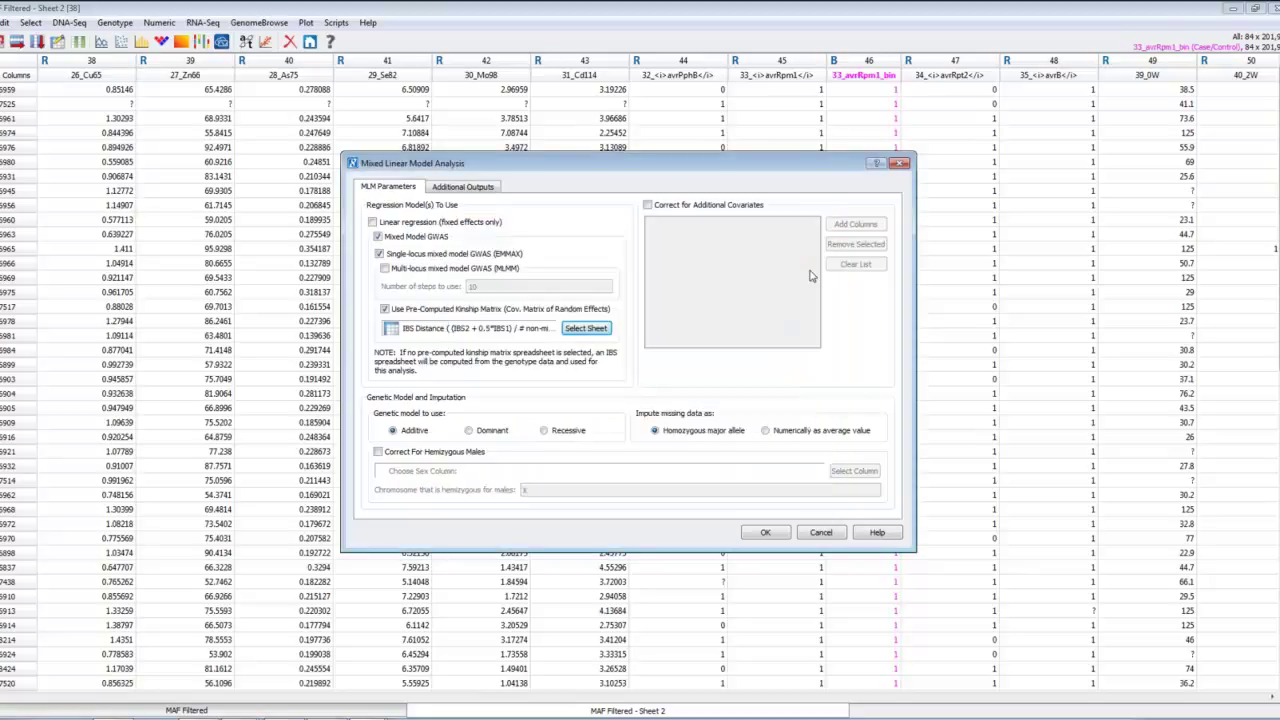
pyautogui.click(460, 188)
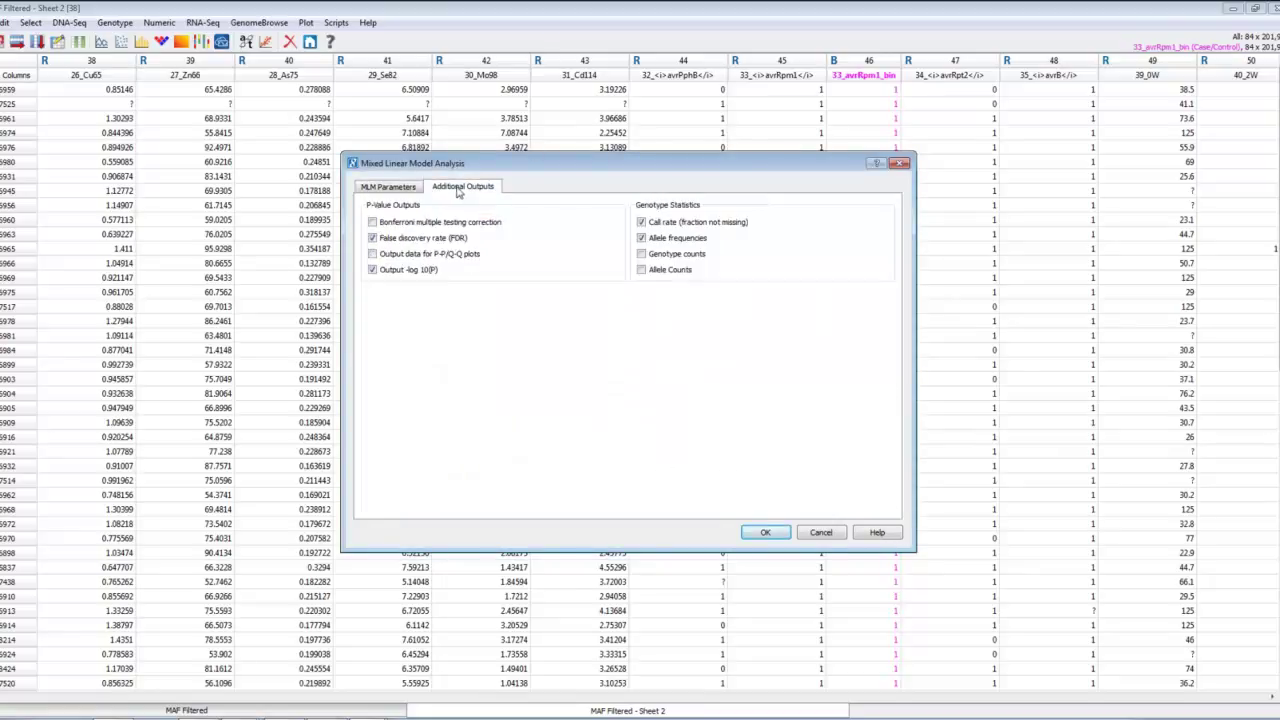
pyautogui.click(372, 254)
pyautogui.click(410, 190)
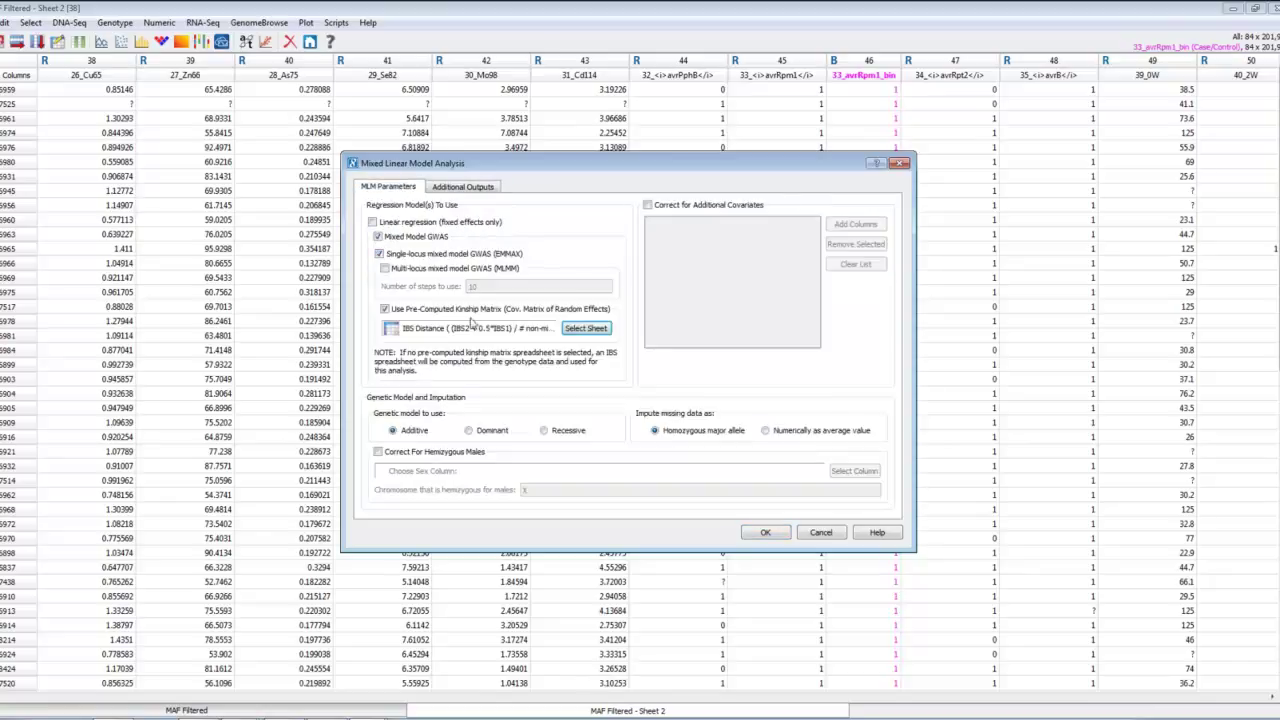
pyautogui.click(770, 533)
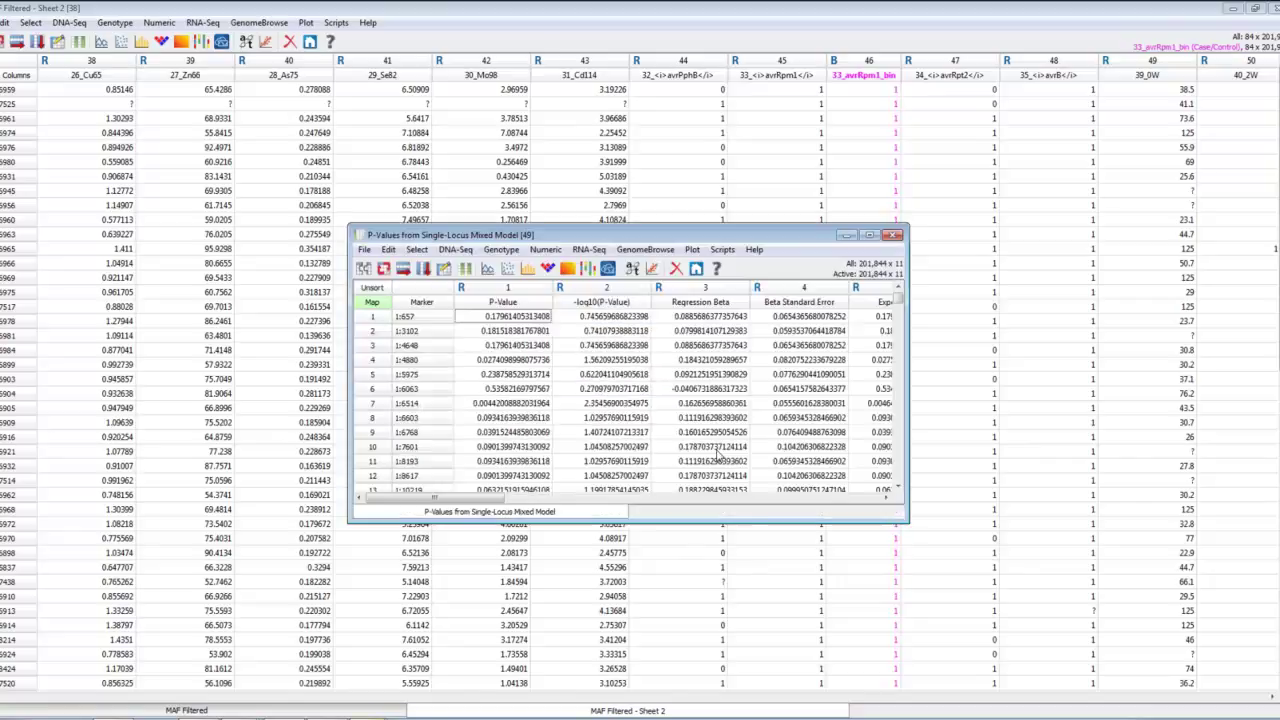
# Maximize the P-value results and set up an XY scatter: -log10(Expected P) on X, -log10(P-Value) on Y.
pyautogui.click(871, 236)
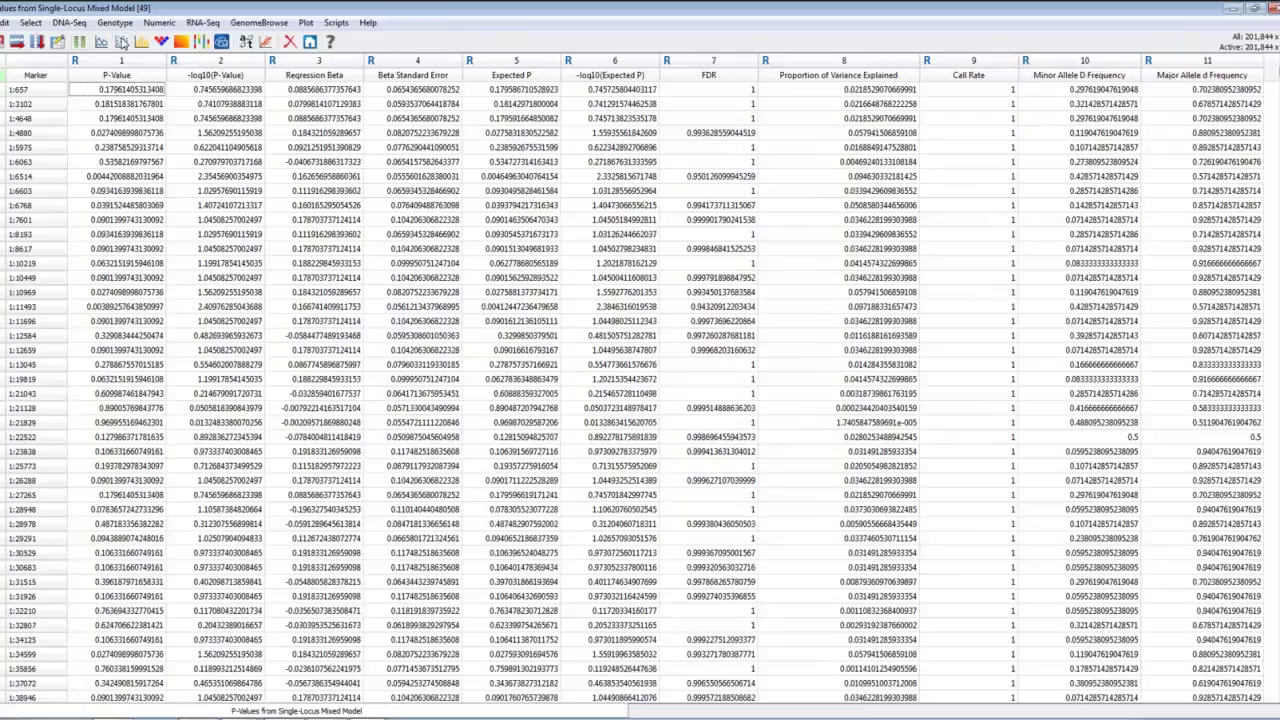
pyautogui.click(121, 42)
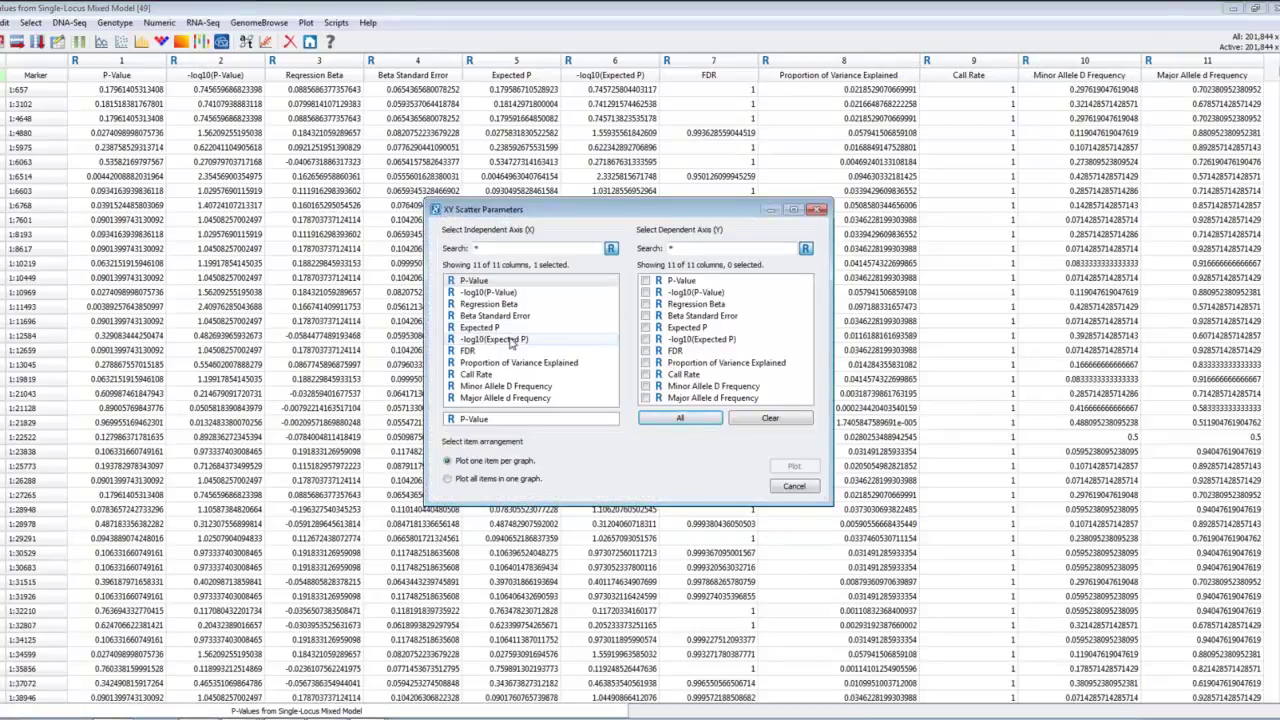
pyautogui.click(512, 340)
pyautogui.click(718, 304)
pyautogui.click(716, 292)
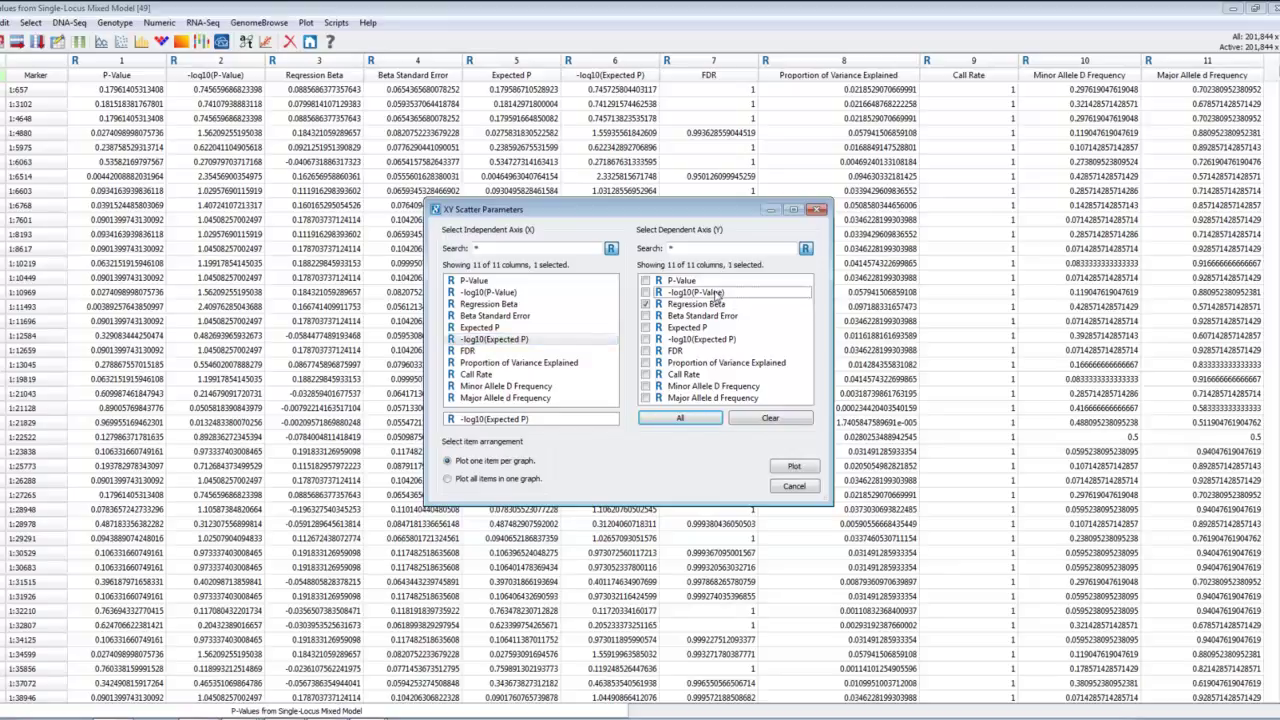
# Draw the Q-Q scatter plot and add an f(x)=m(x)+b reference line to Graph 1.
pyautogui.click(793, 466)
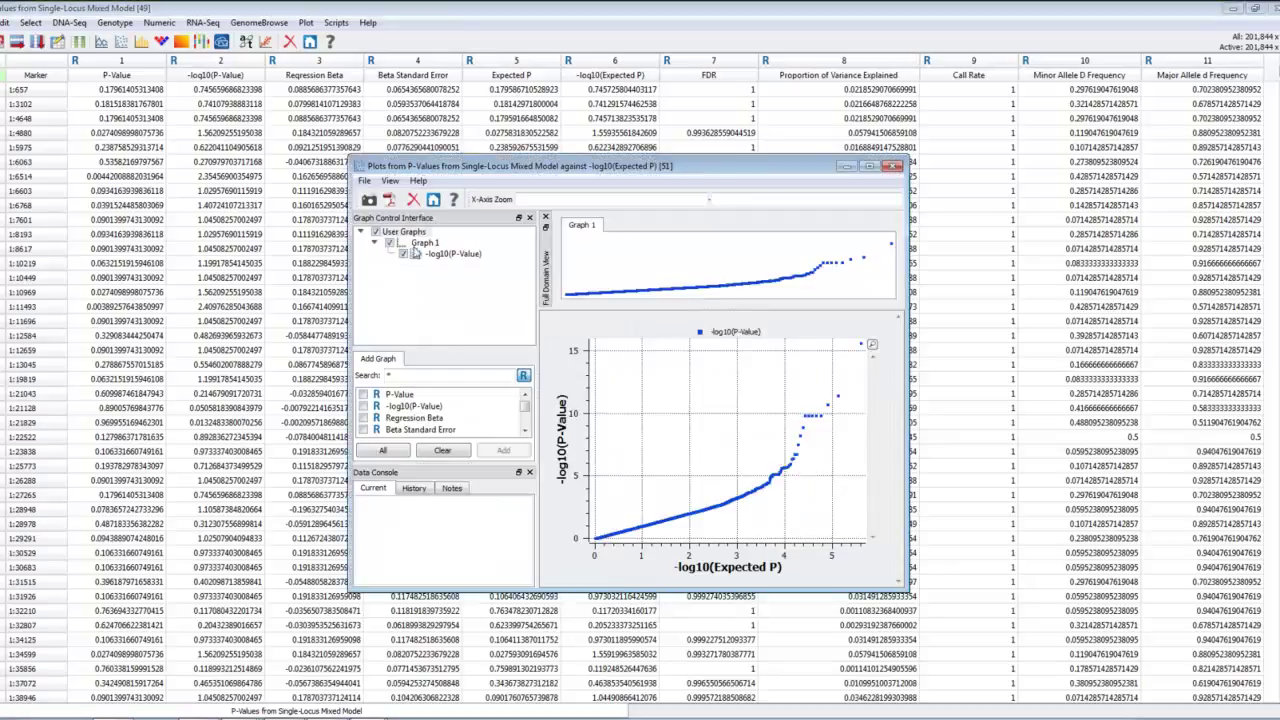
pyautogui.click(440, 254)
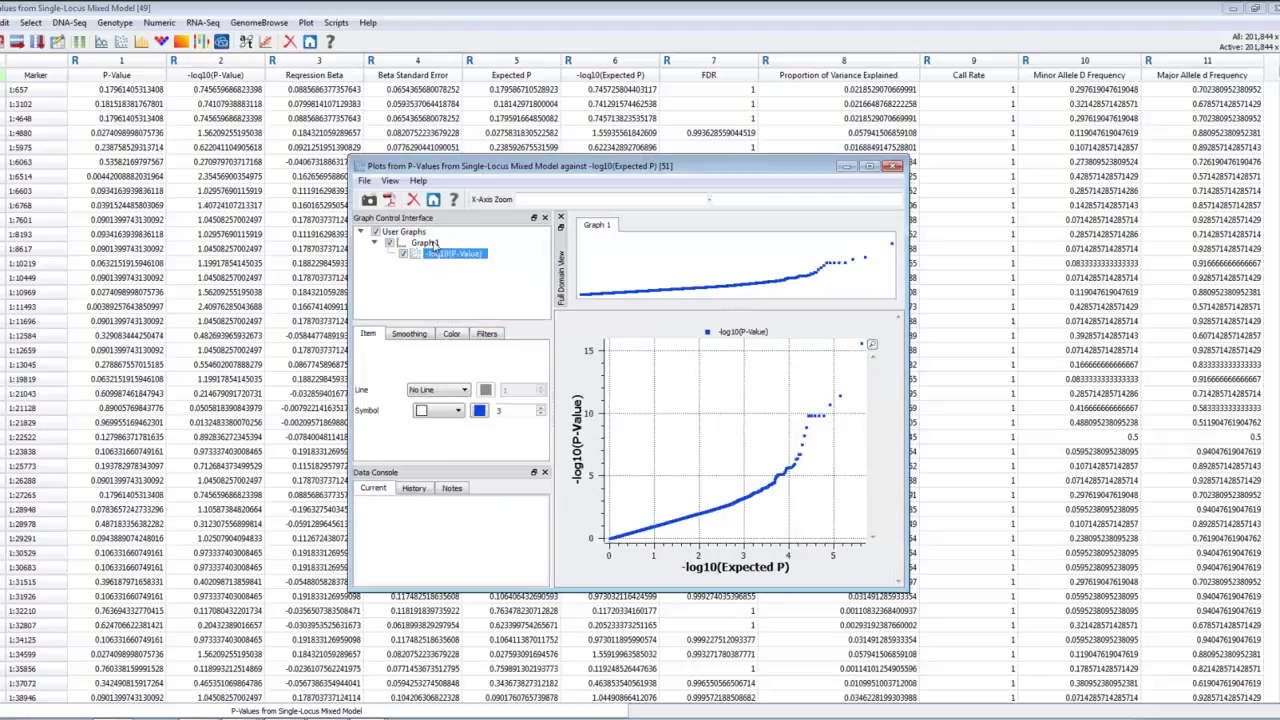
pyautogui.click(428, 243)
pyautogui.click(445, 358)
pyautogui.click(386, 400)
pyautogui.click(512, 452)
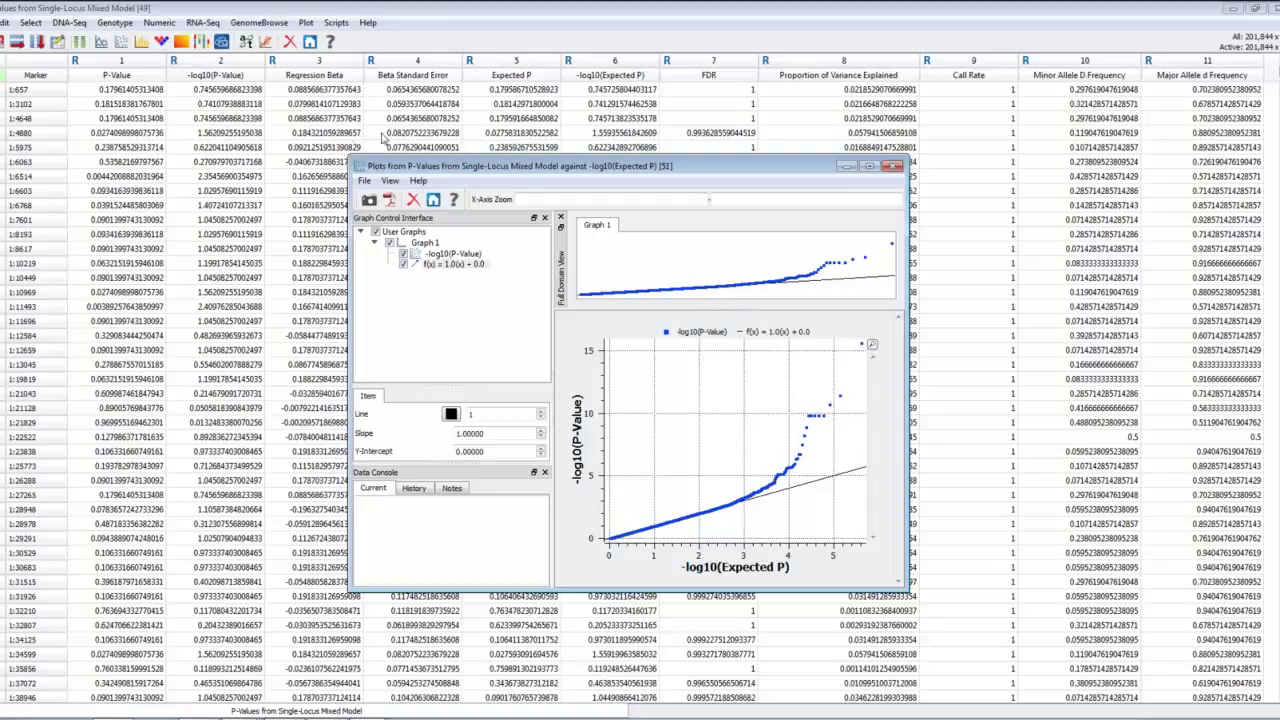
# Enlarge the plot window, identify top marker 3:2227817, and return to the results spreadsheet.
pyautogui.moveTo(352, 159); pyautogui.dragTo(248, 22)
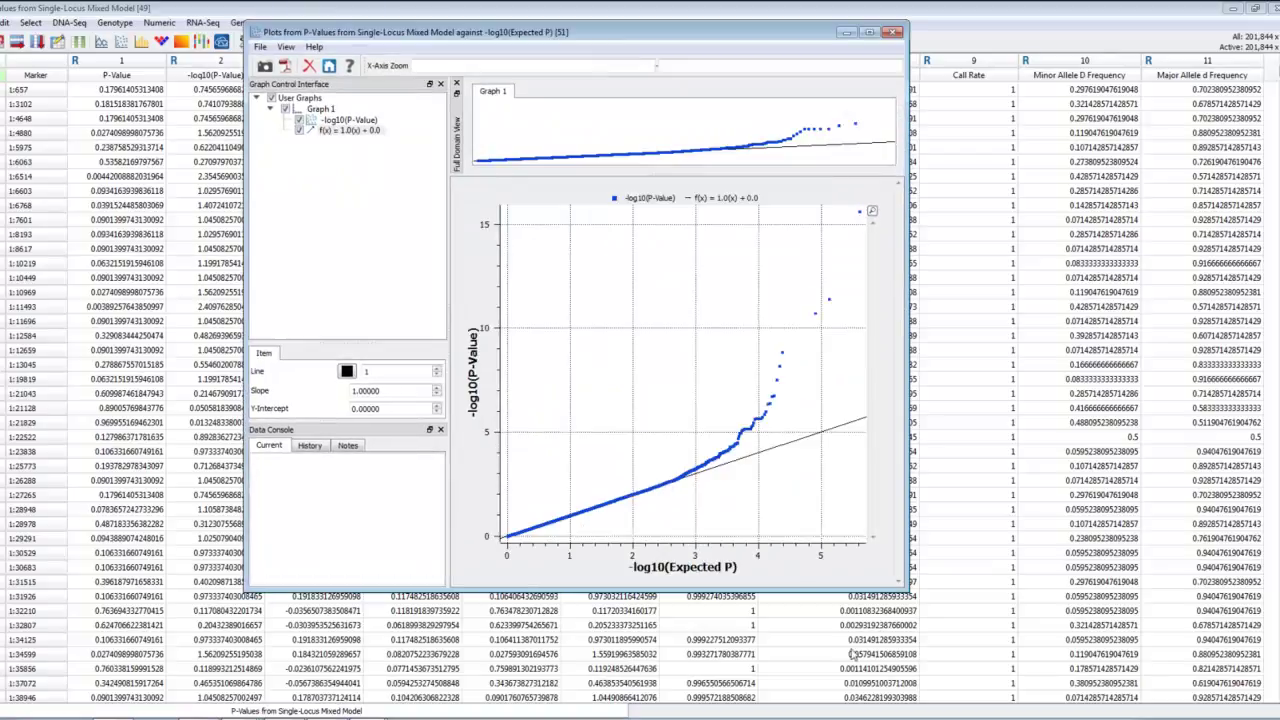
pyautogui.moveTo(901, 584); pyautogui.dragTo(966, 626)
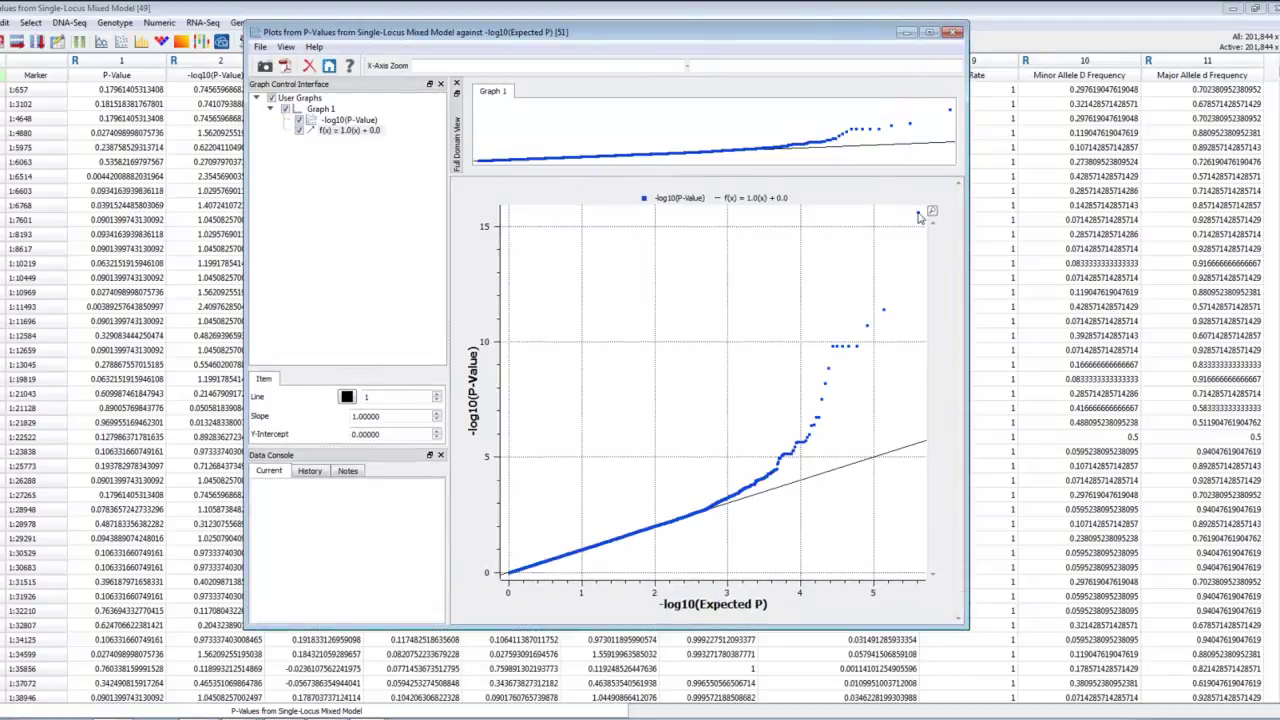
pyautogui.click(917, 213)
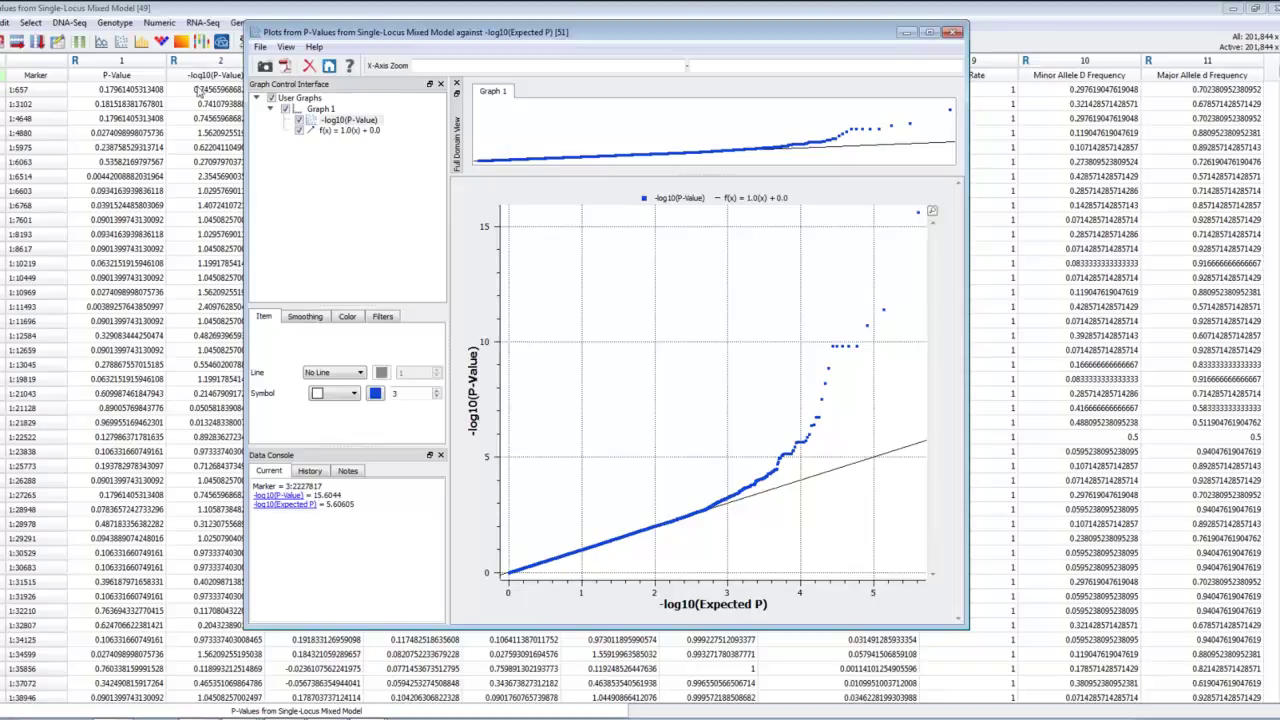
pyautogui.click(198, 88)
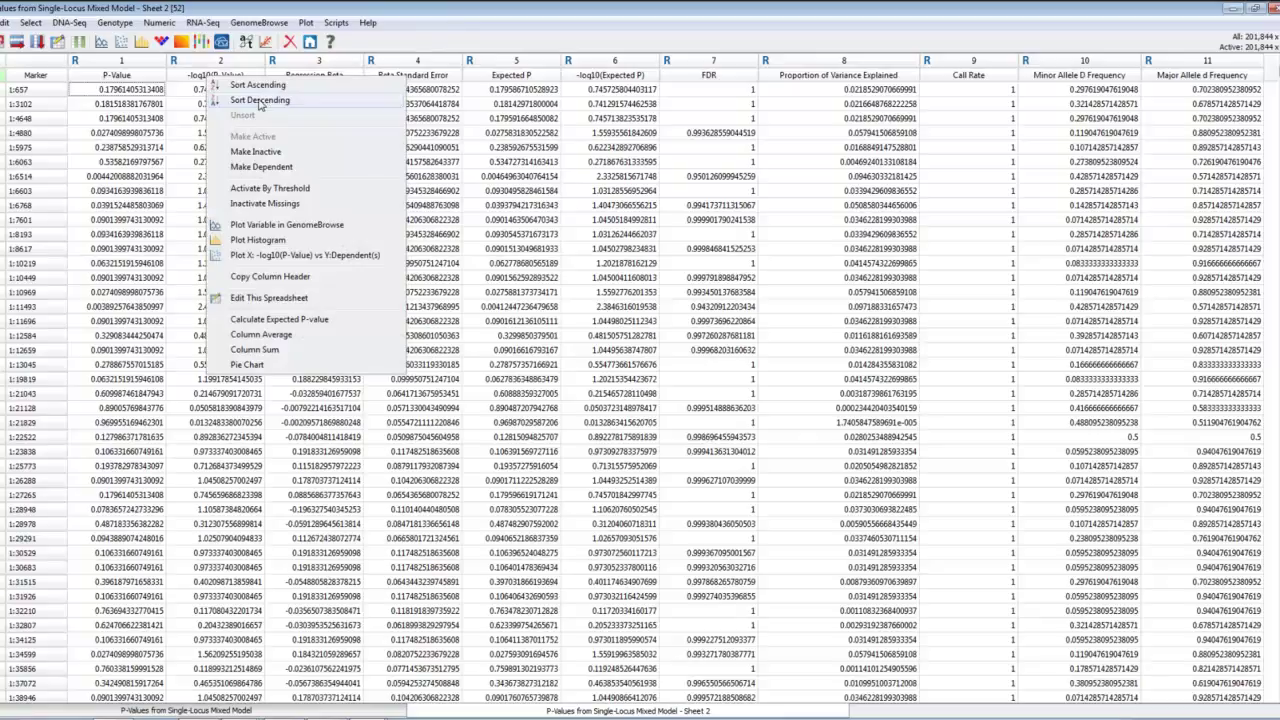
# Sort -log10(P-Value) descending and plot it as a Manhattan plot in GenomeBrowse.
pyautogui.click(260, 103)
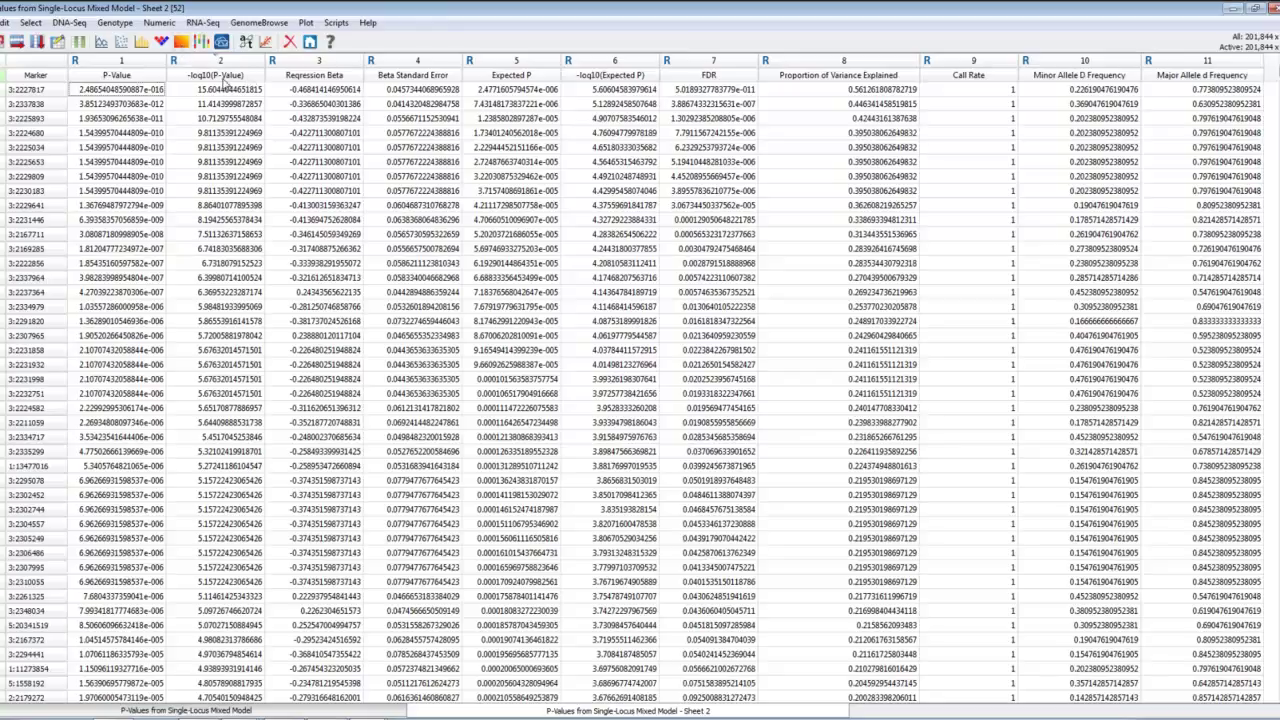
pyautogui.rightClick(224, 86)
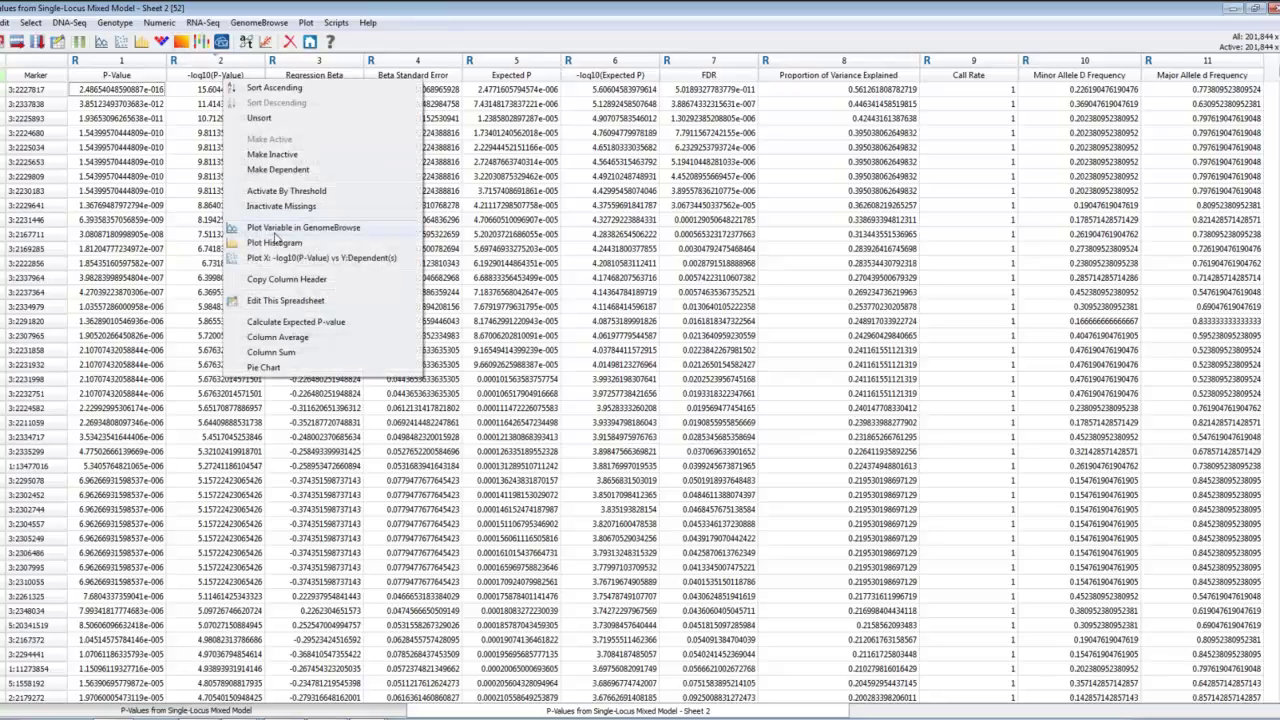
pyautogui.click(276, 236)
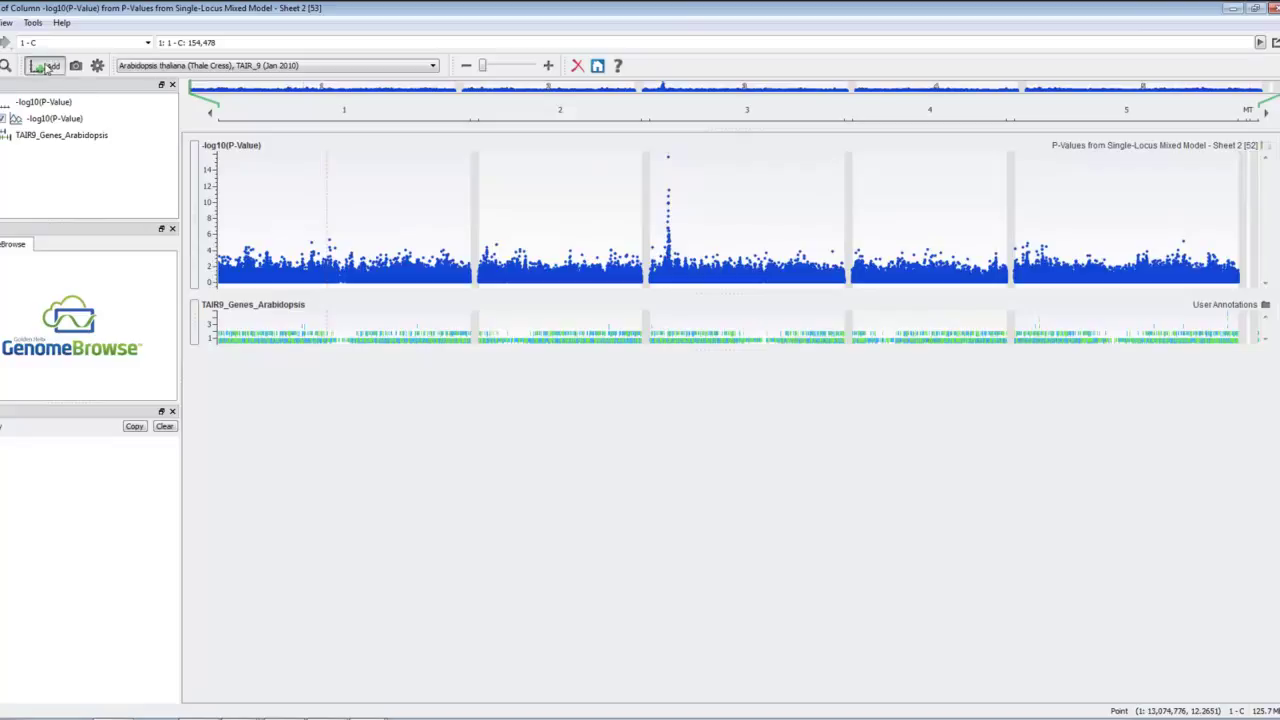
# Open GenomeBrowse's Add Data Sources dialog listing the SVS project's spreadsheet nodes.
pyautogui.click(45, 66)
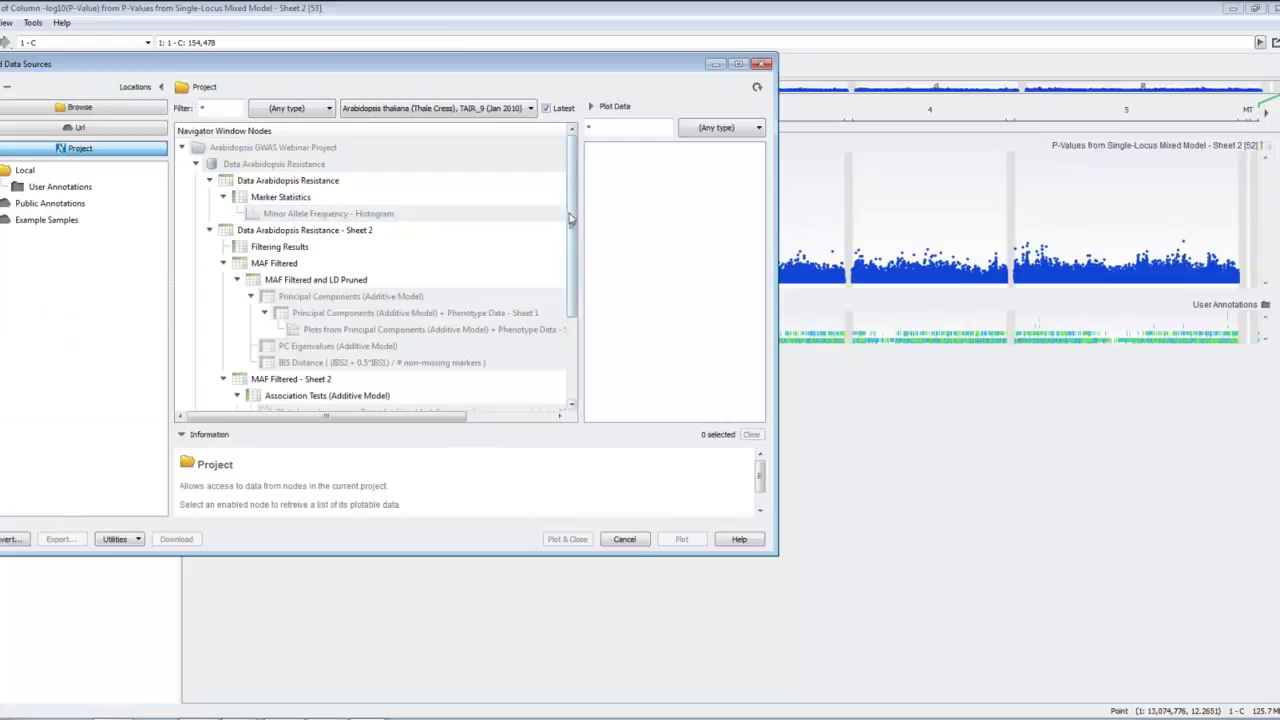
# Add an Armitage -log10 P track from Association Tests (Additive Model) above the mixed-model track.
pyautogui.scroll(-1, 343, 352)
pyautogui.click(343, 352)
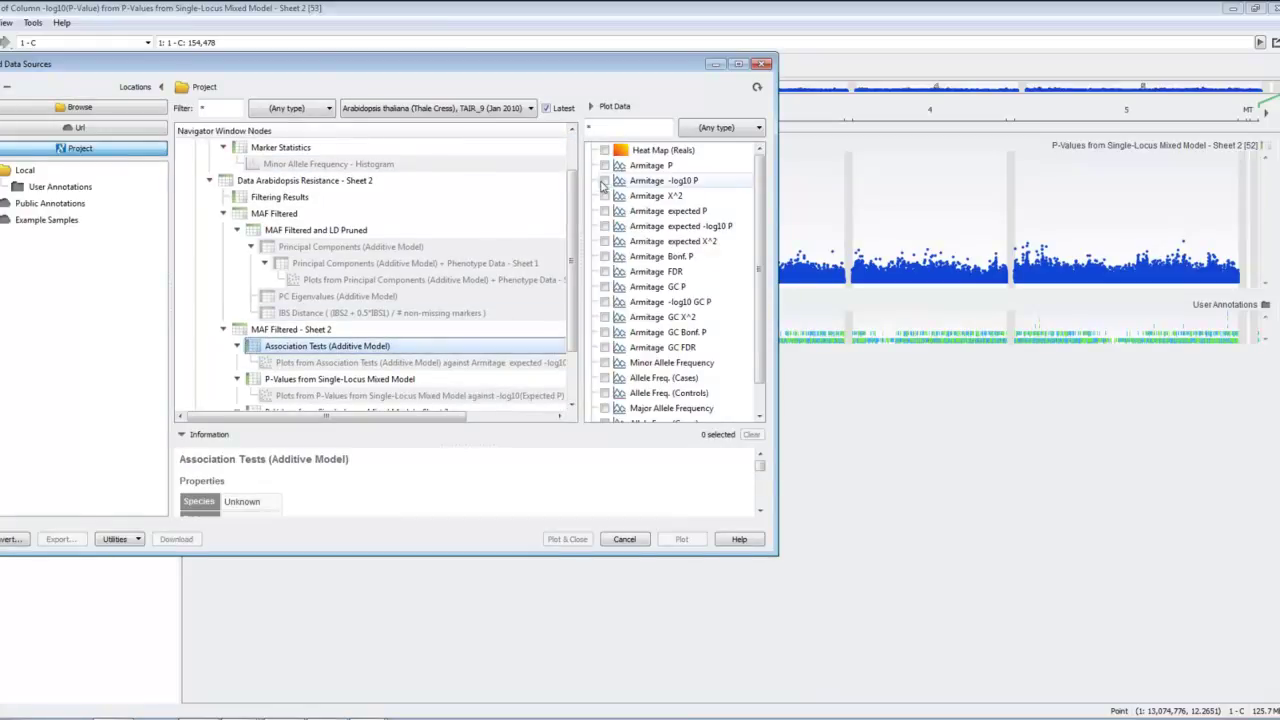
pyautogui.click(605, 181)
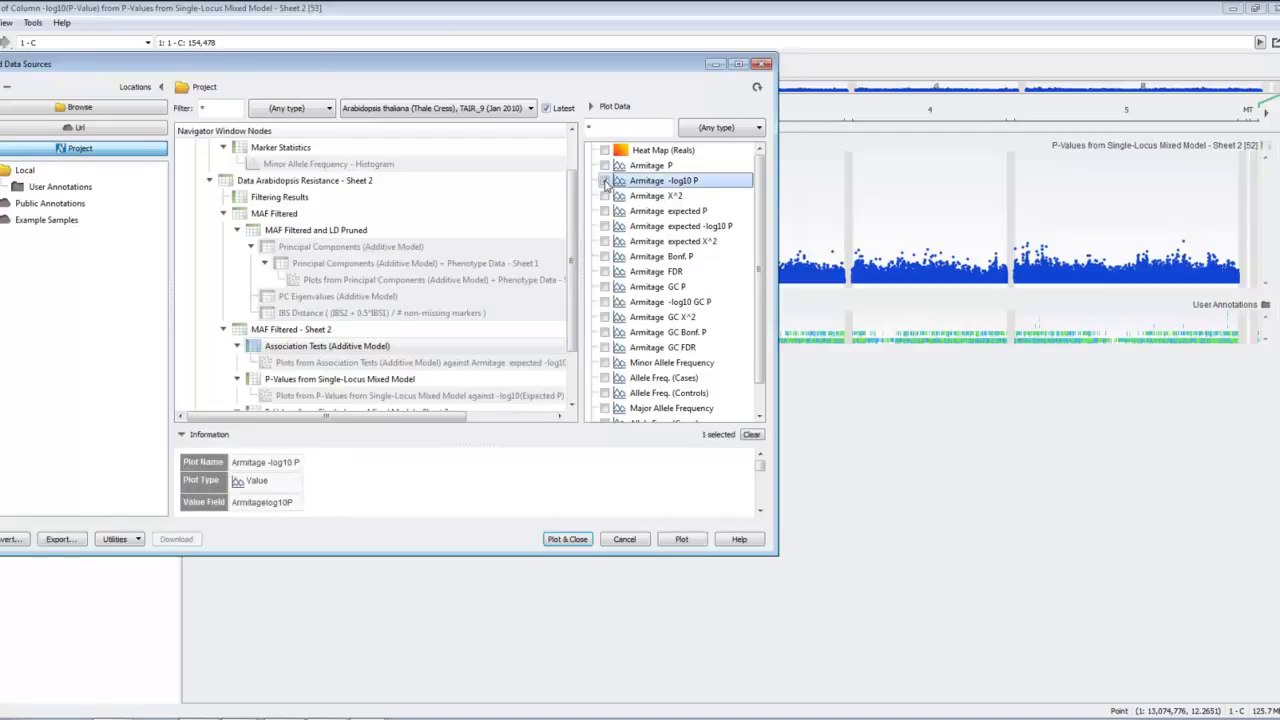
pyautogui.click(567, 540)
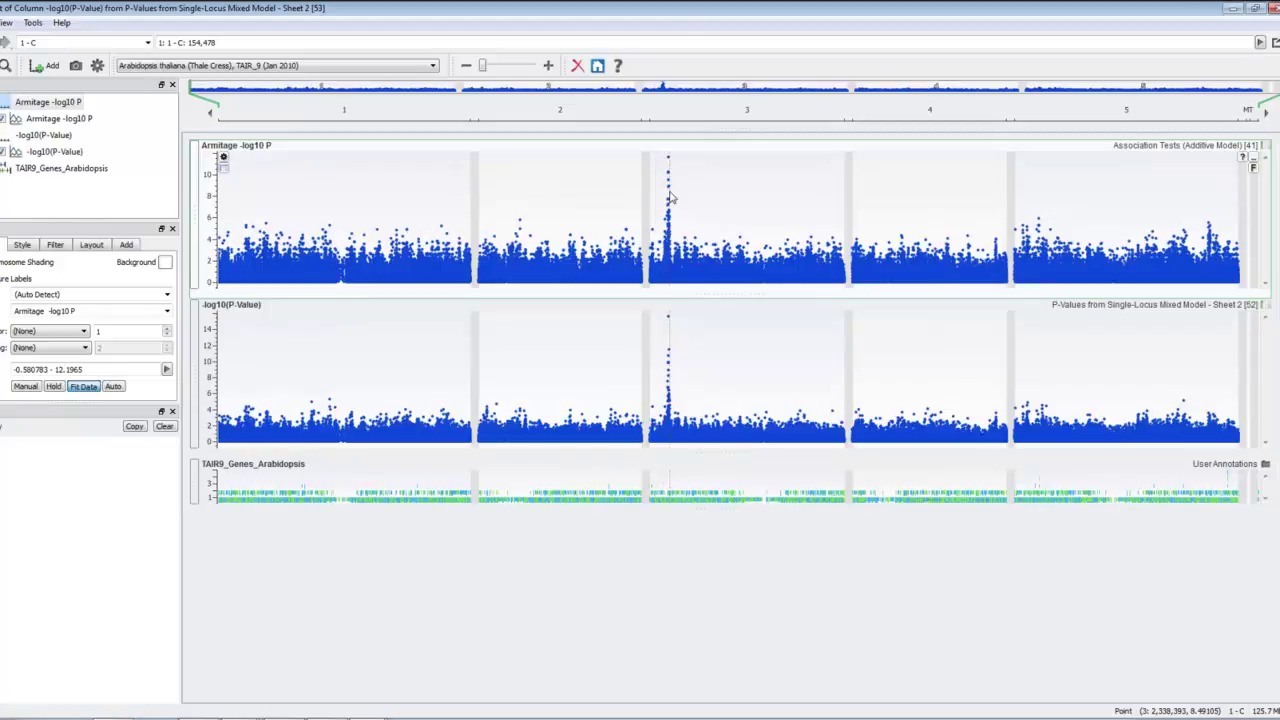
# Colour the Armitage -log10 P points magenta, then select the mixed-model -log10(P-Value) layer.
pyautogui.click(53, 119)
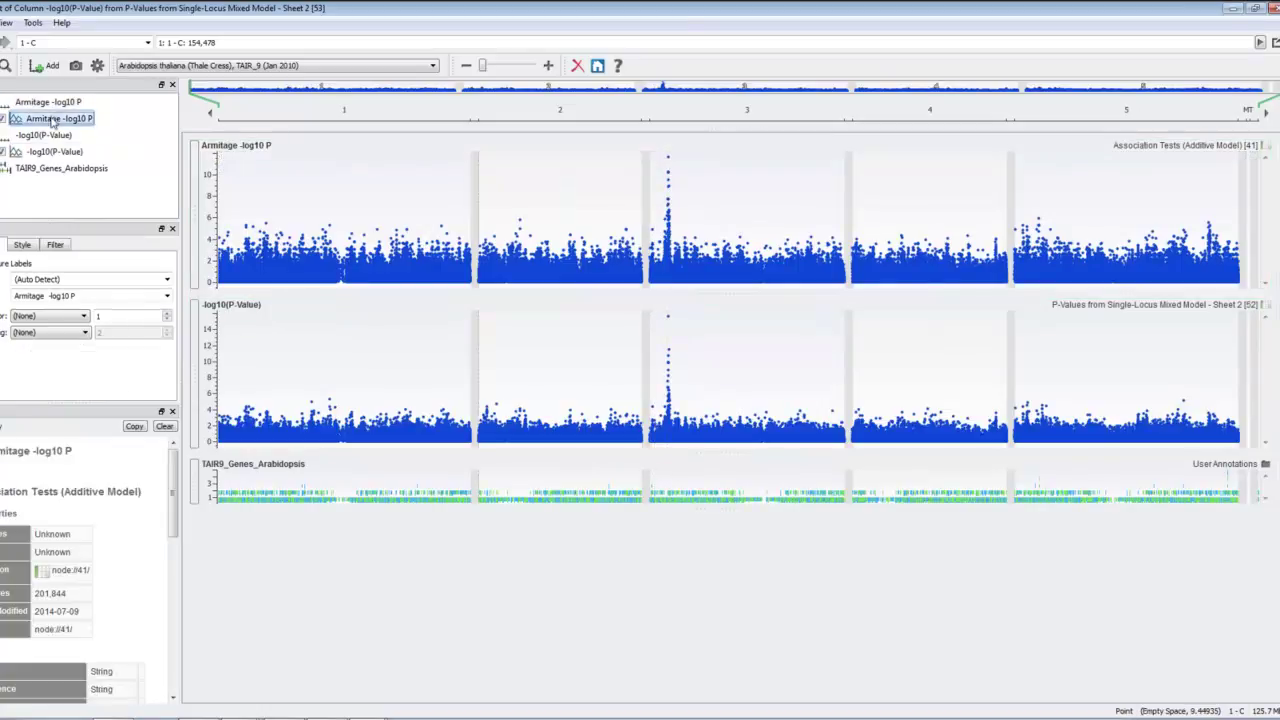
pyautogui.click(22, 245)
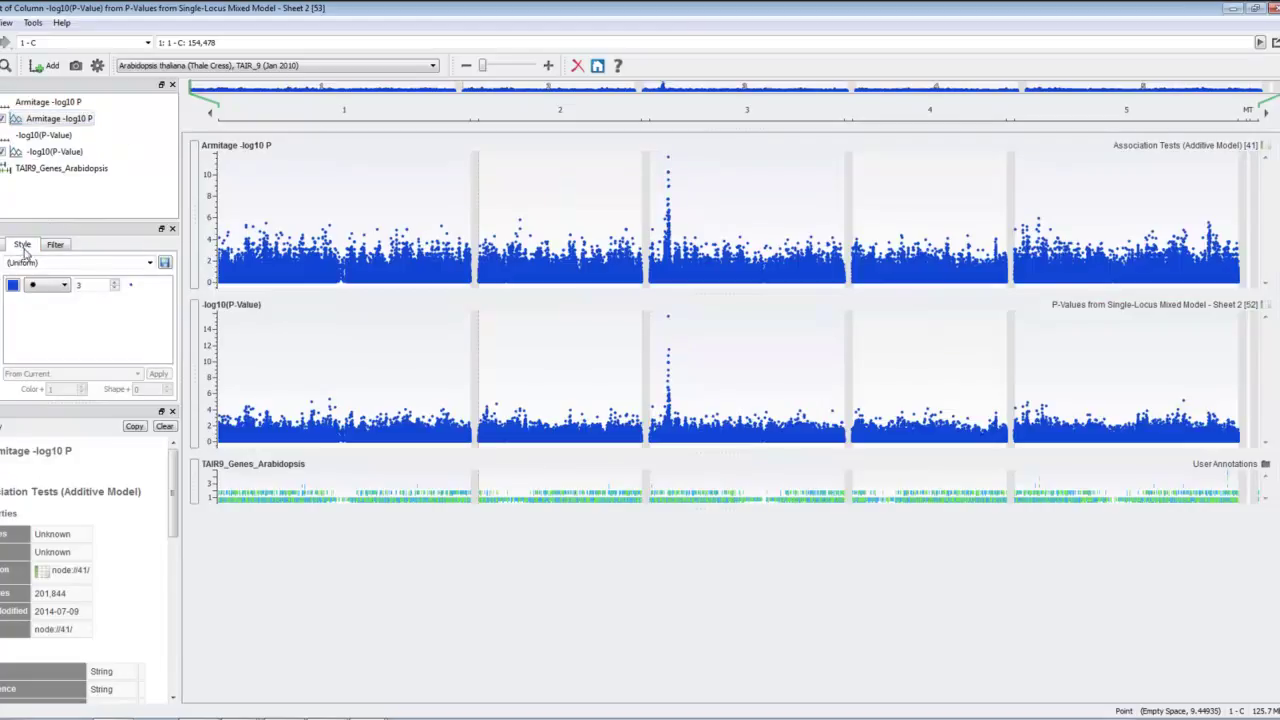
pyautogui.click(13, 286)
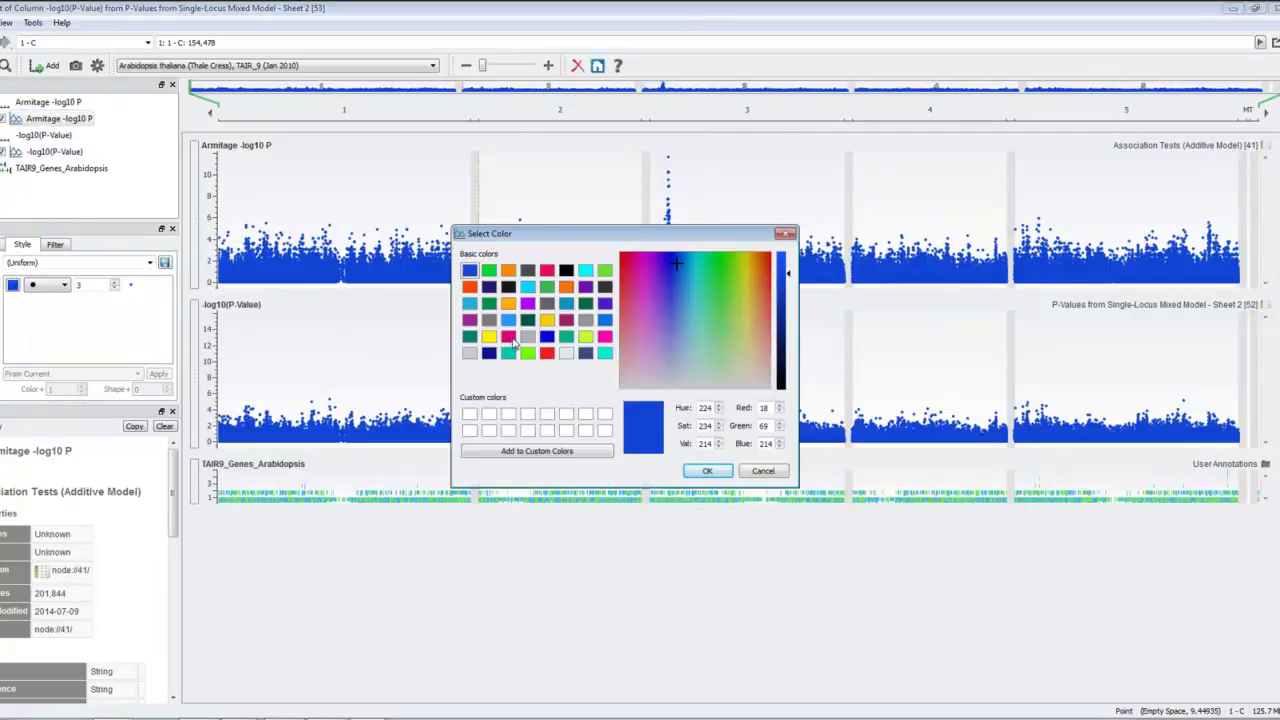
pyautogui.click(508, 336)
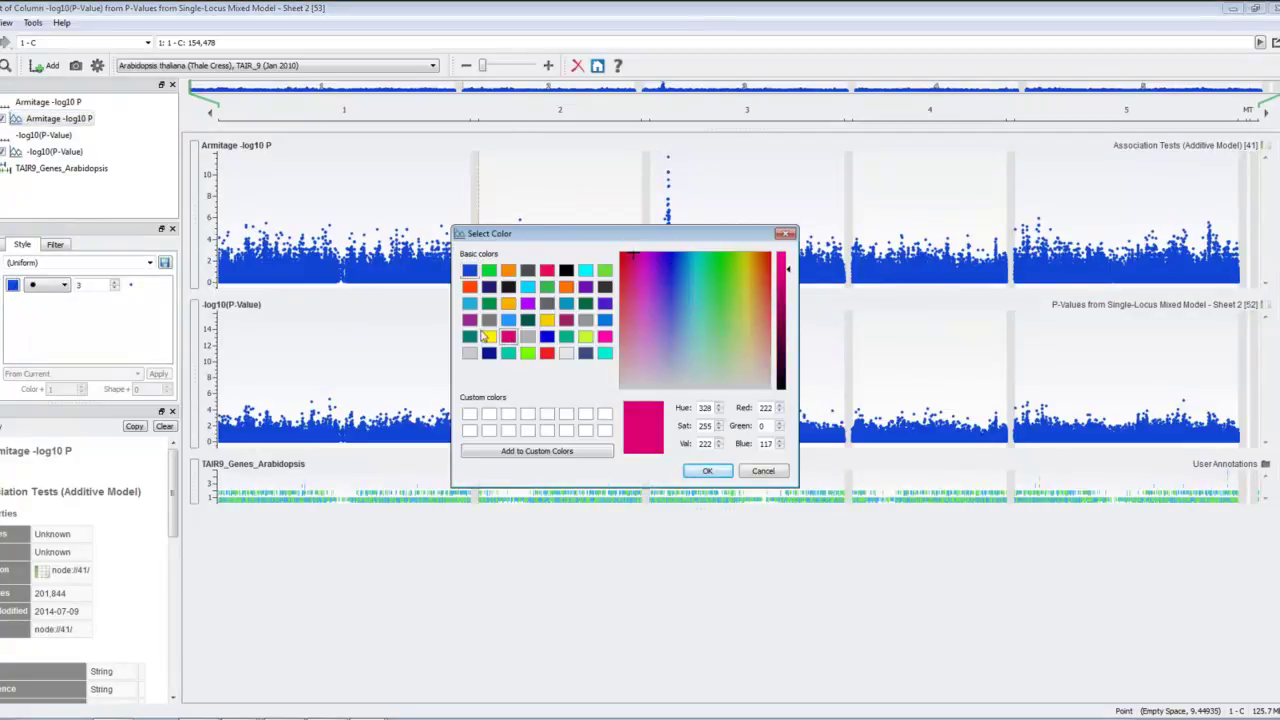
pyautogui.click(707, 470)
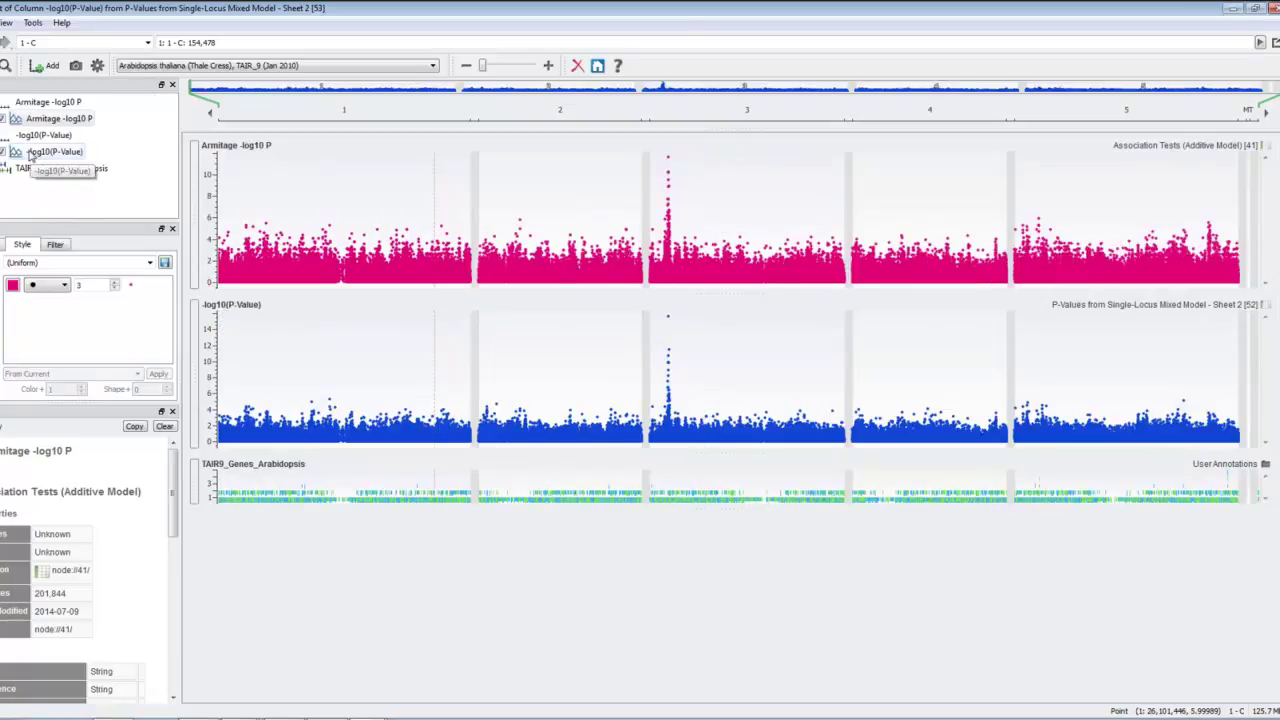
pyautogui.click(52, 151)
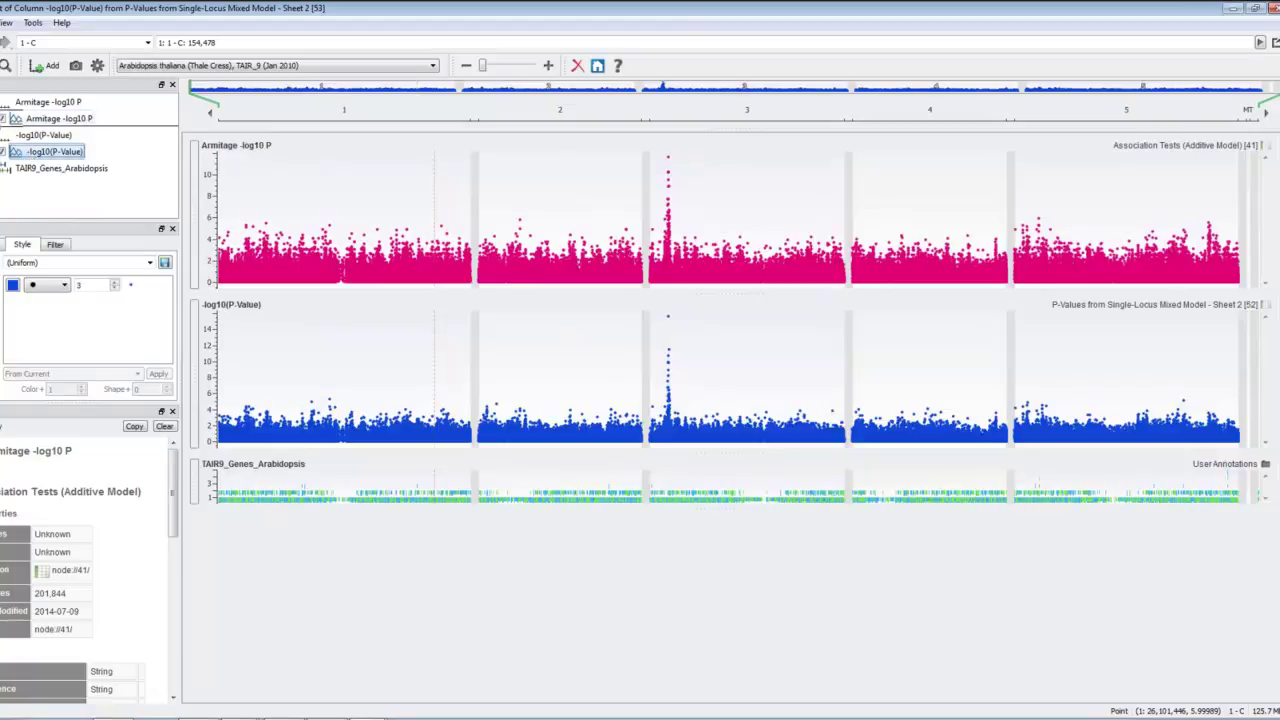
# Overlay the mixed-model points onto the Armitage plot and make the combined track taller.
pyautogui.moveTo(30, 119); pyautogui.dragTo(28, 122)
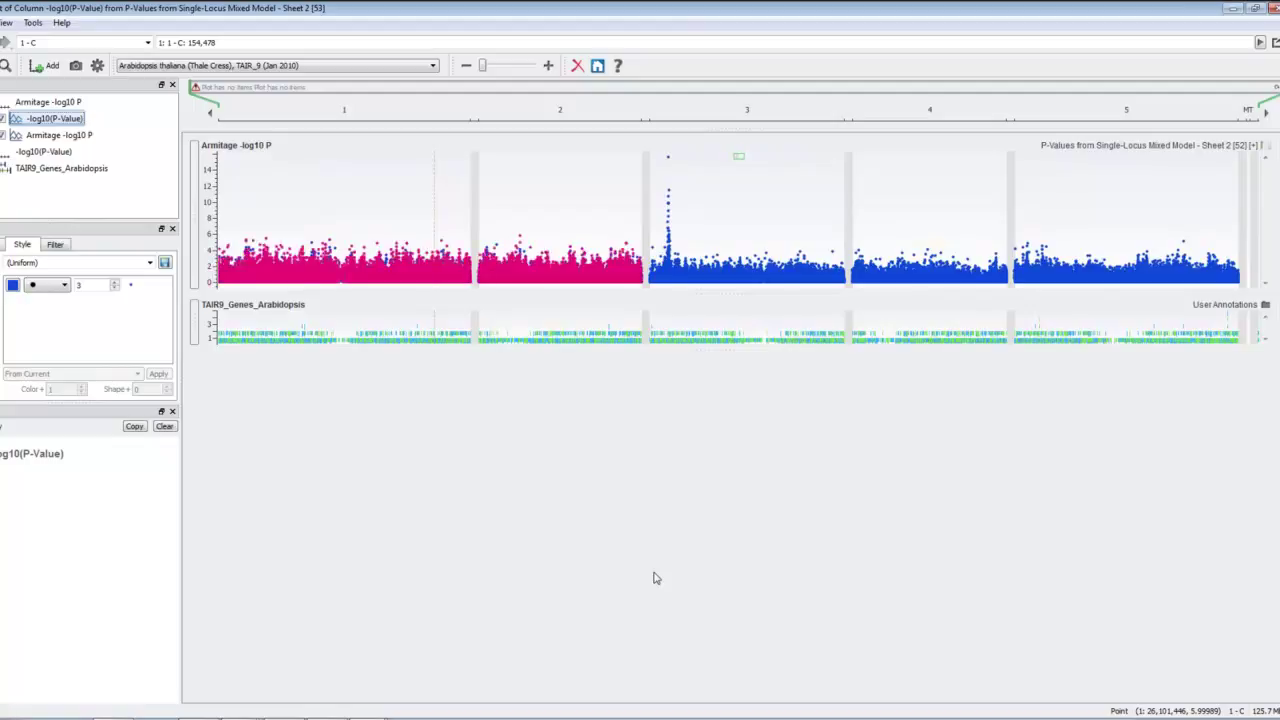
pyautogui.click(718, 294)
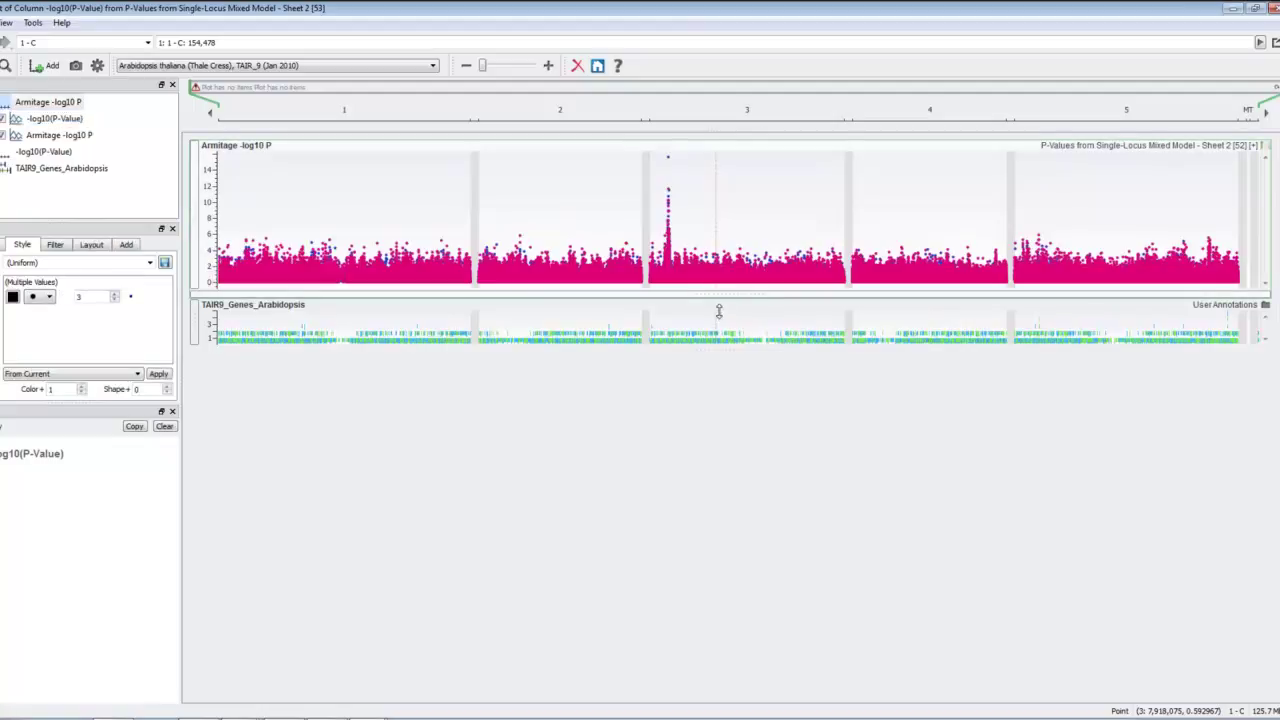
pyautogui.moveTo(718, 317); pyautogui.dragTo(718, 364)
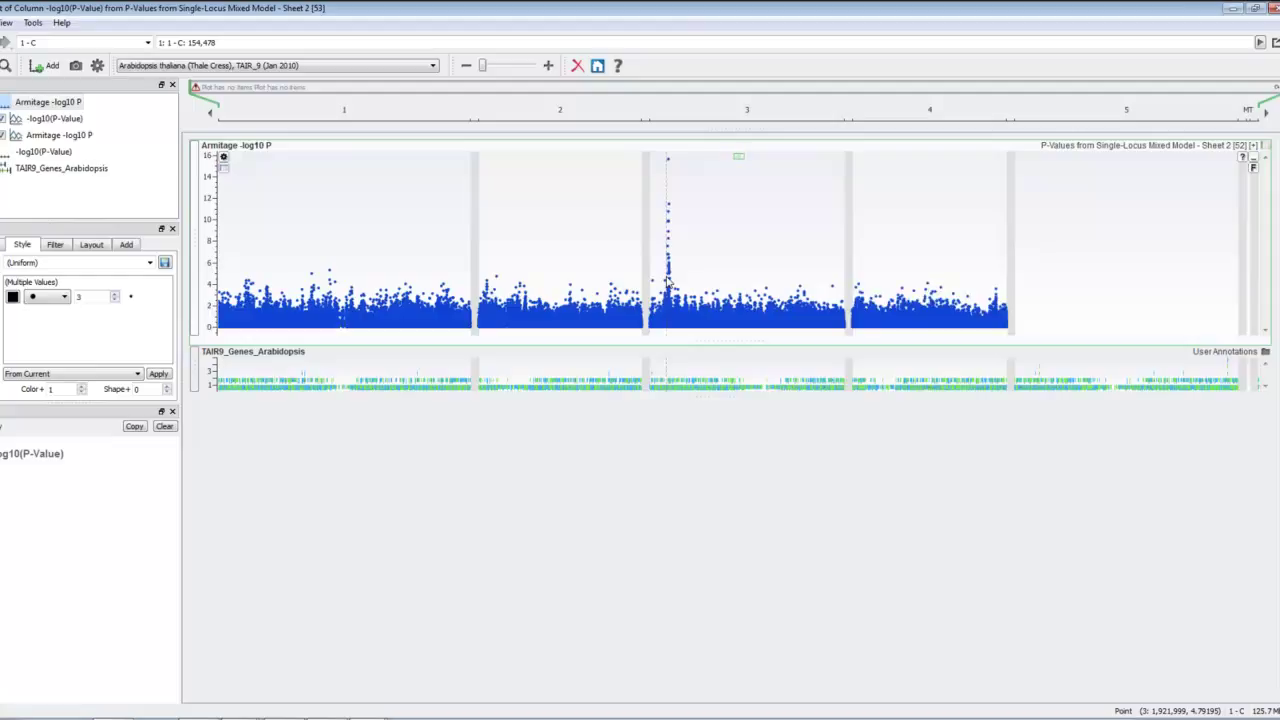
# Zoom into the chromosome 3 peak and show details for top SNP 3:2227817.
pyautogui.scroll(3, 668, 285)
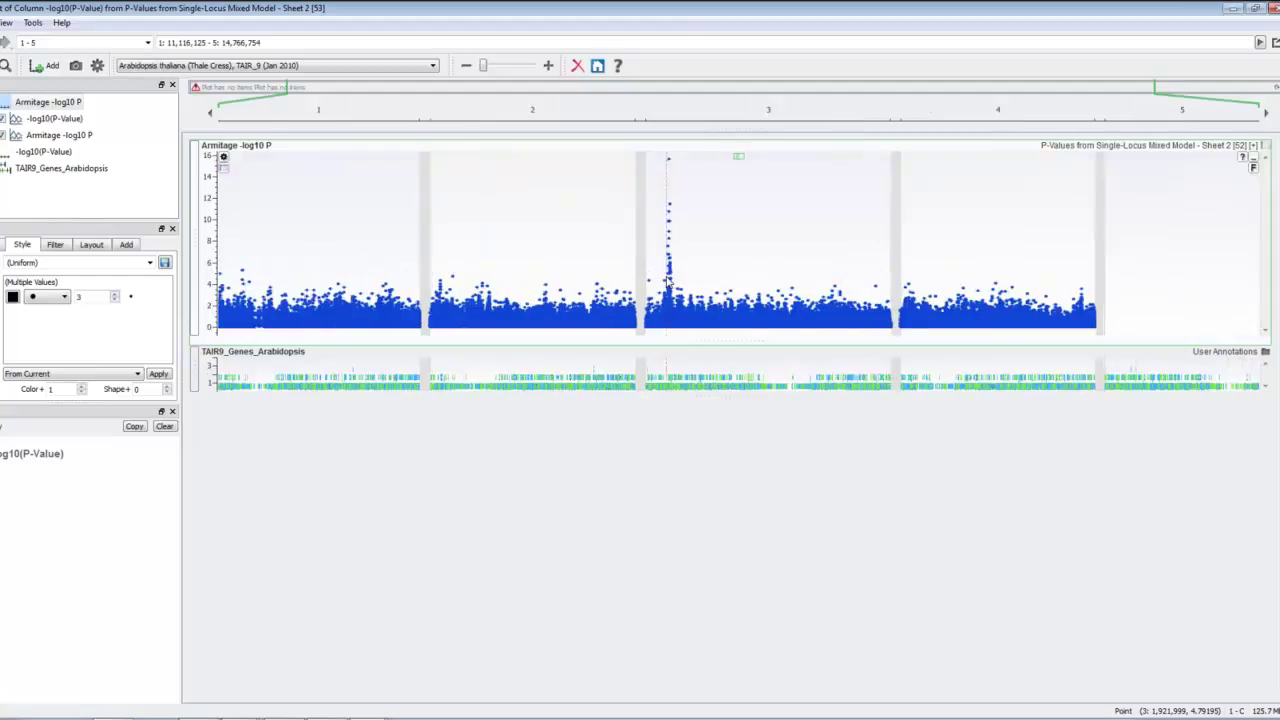
pyautogui.scroll(5, 672, 285)
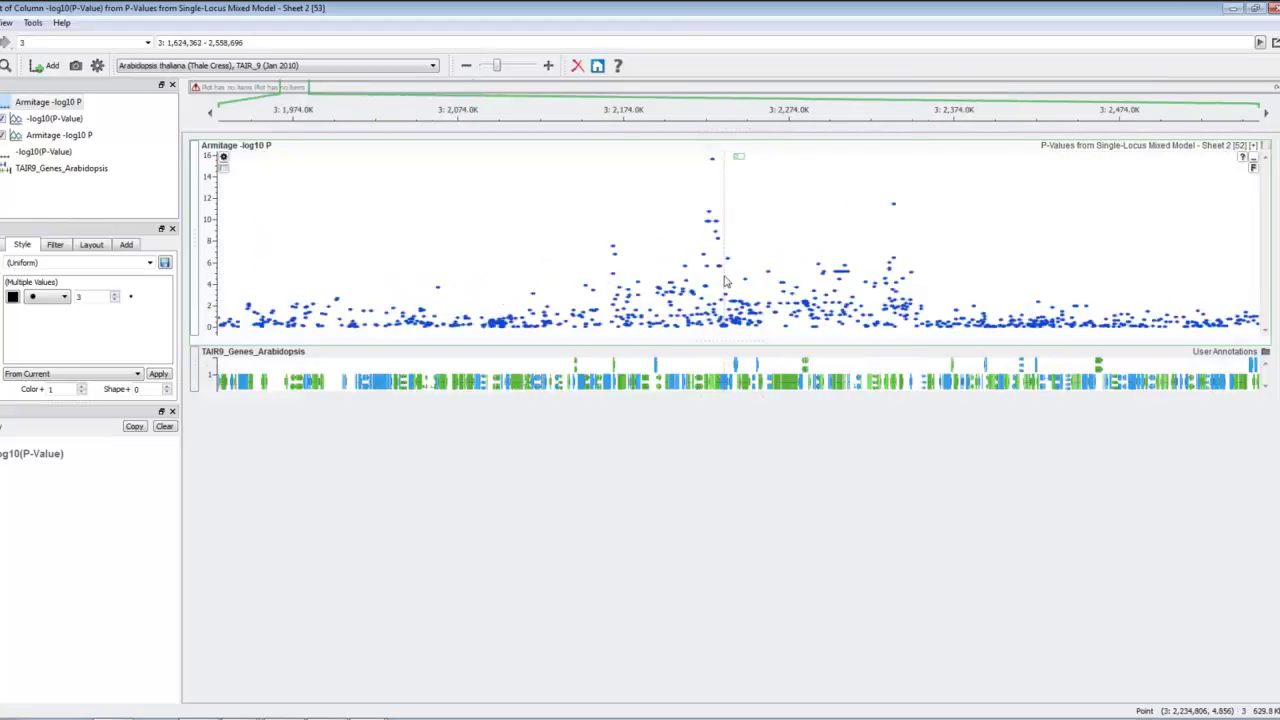
pyautogui.scroll(3, 708, 281)
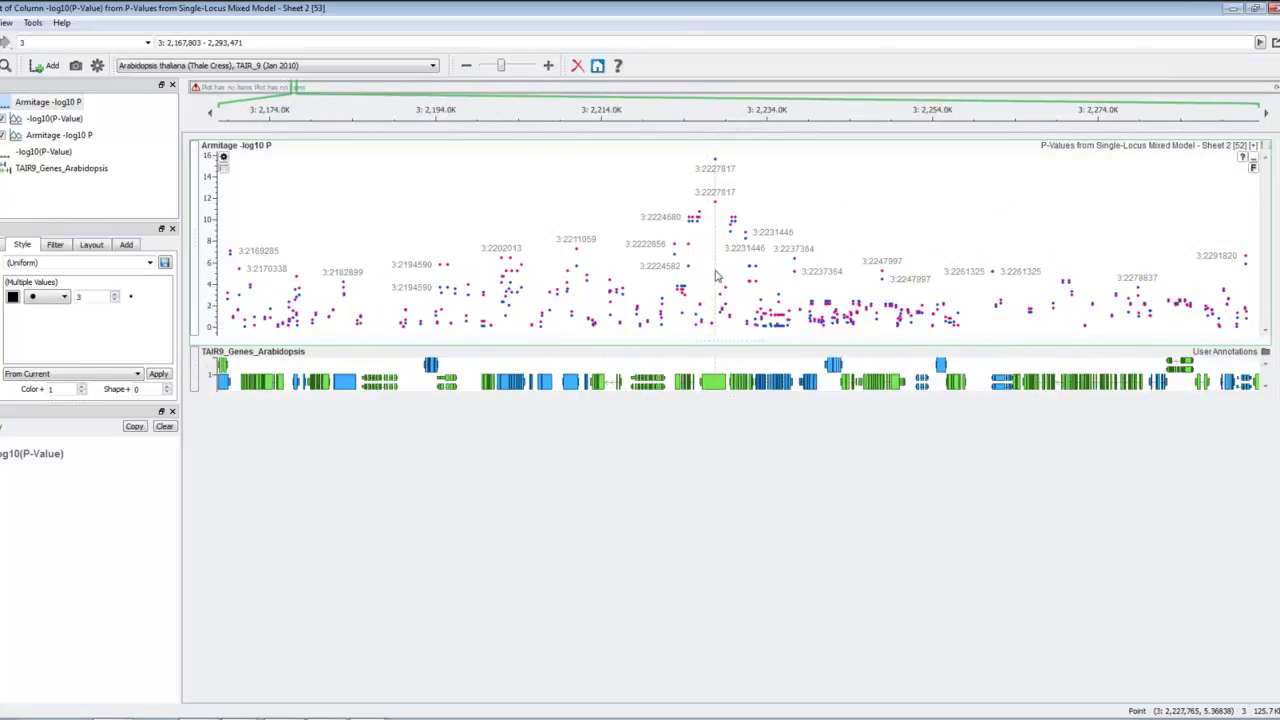
pyautogui.scroll(6, 715, 276)
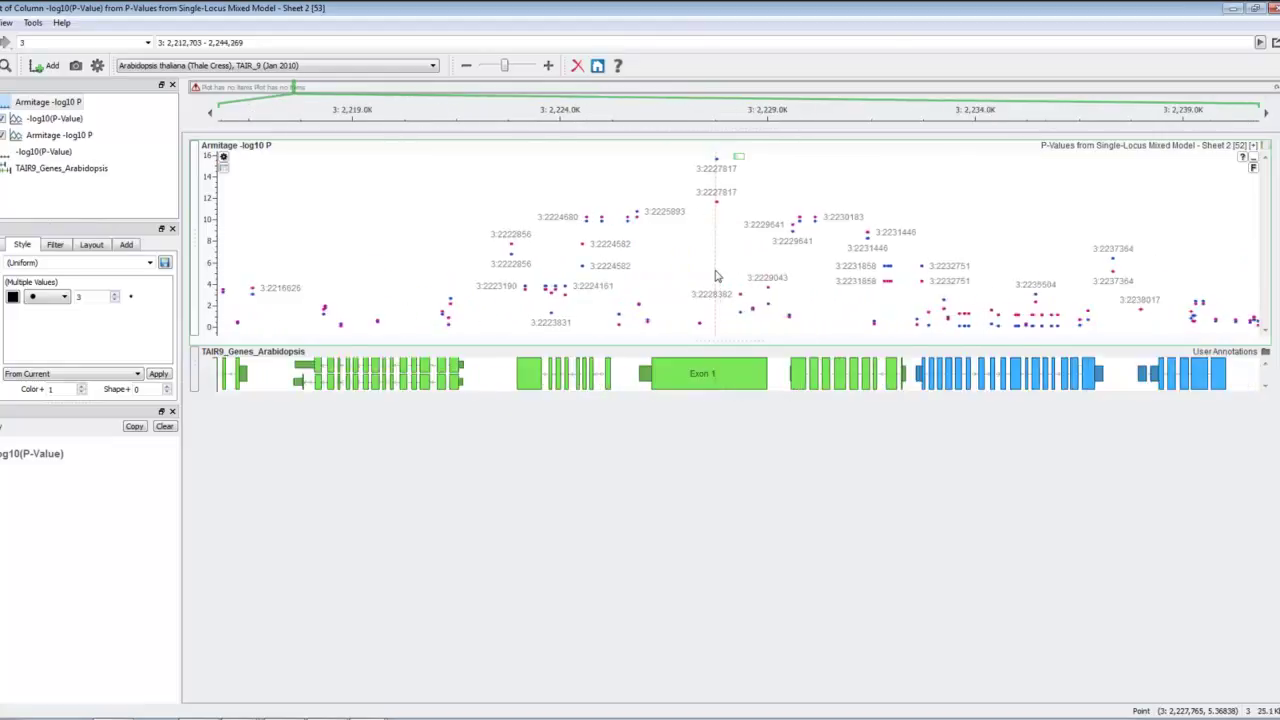
pyautogui.click(726, 205)
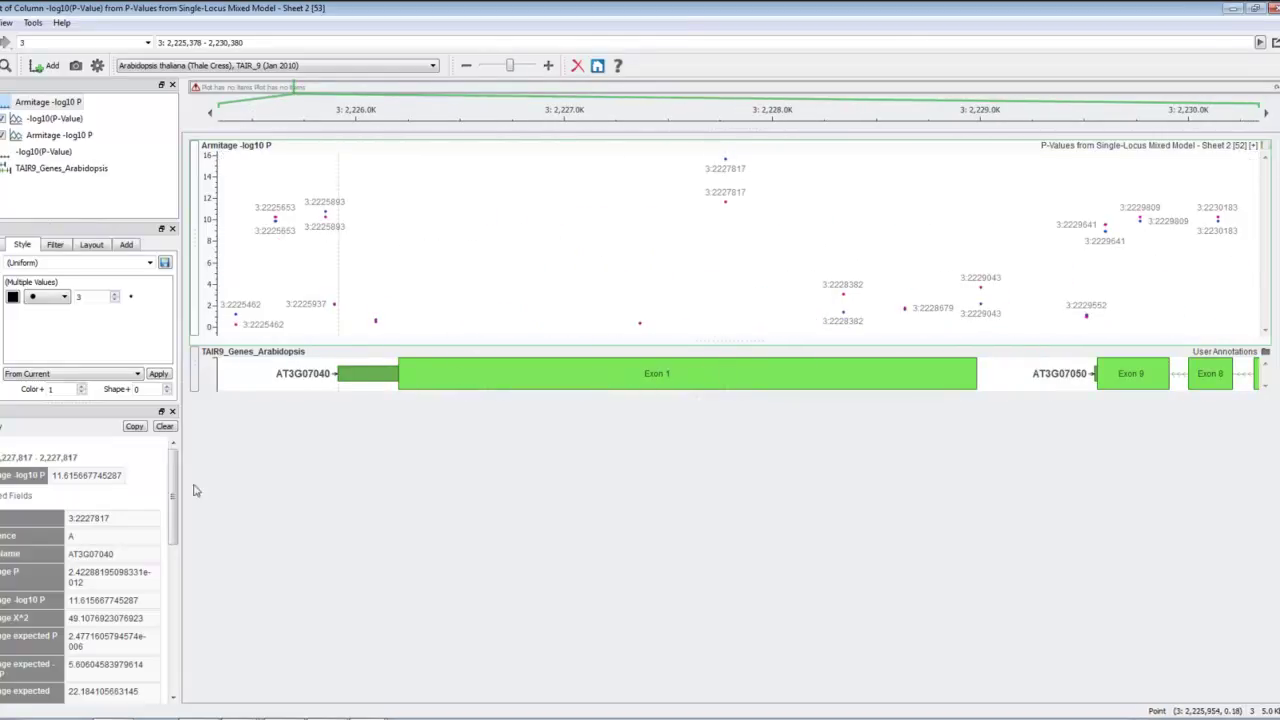
pyautogui.moveTo(174, 490)
pyautogui.mouseDown()
pyautogui.moveTo(174, 600)
pyautogui.moveTo(174, 488)
pyautogui.mouseUp()
pyautogui.click(725, 160)
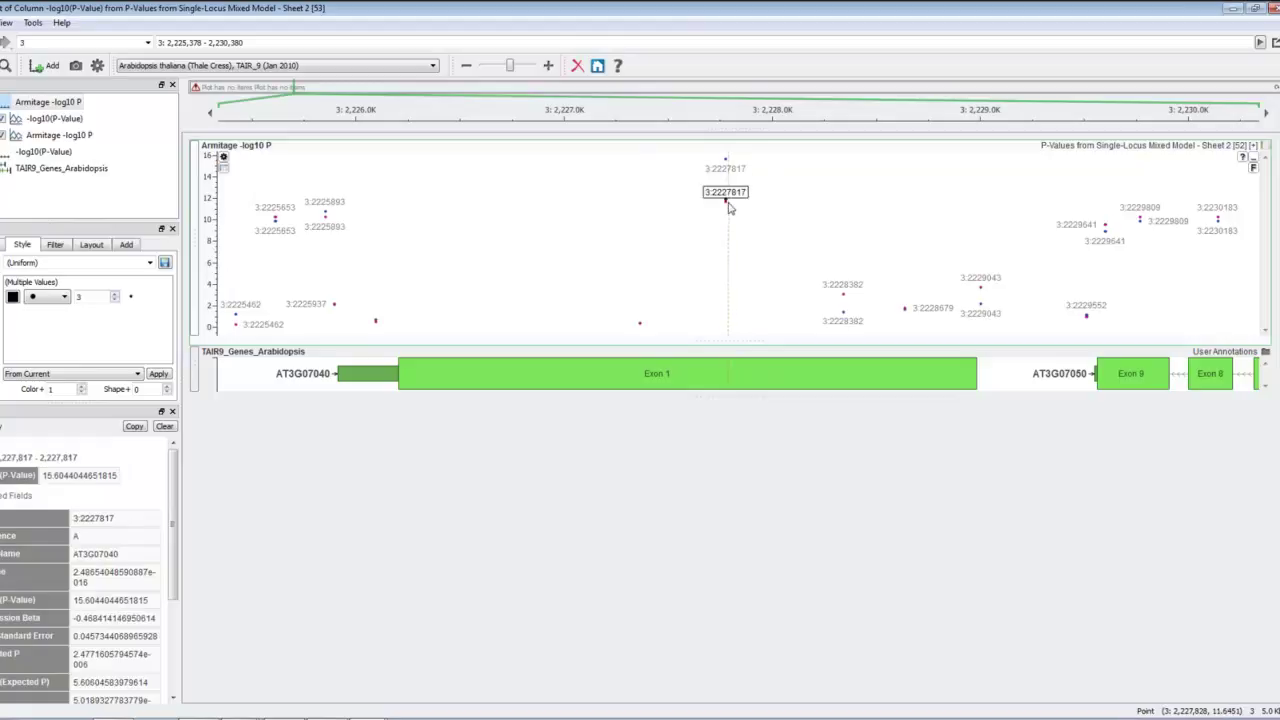
# Show AT3G07040's Exon 1 gene details and follow its NCBI Gene link.
pyautogui.click(712, 370)
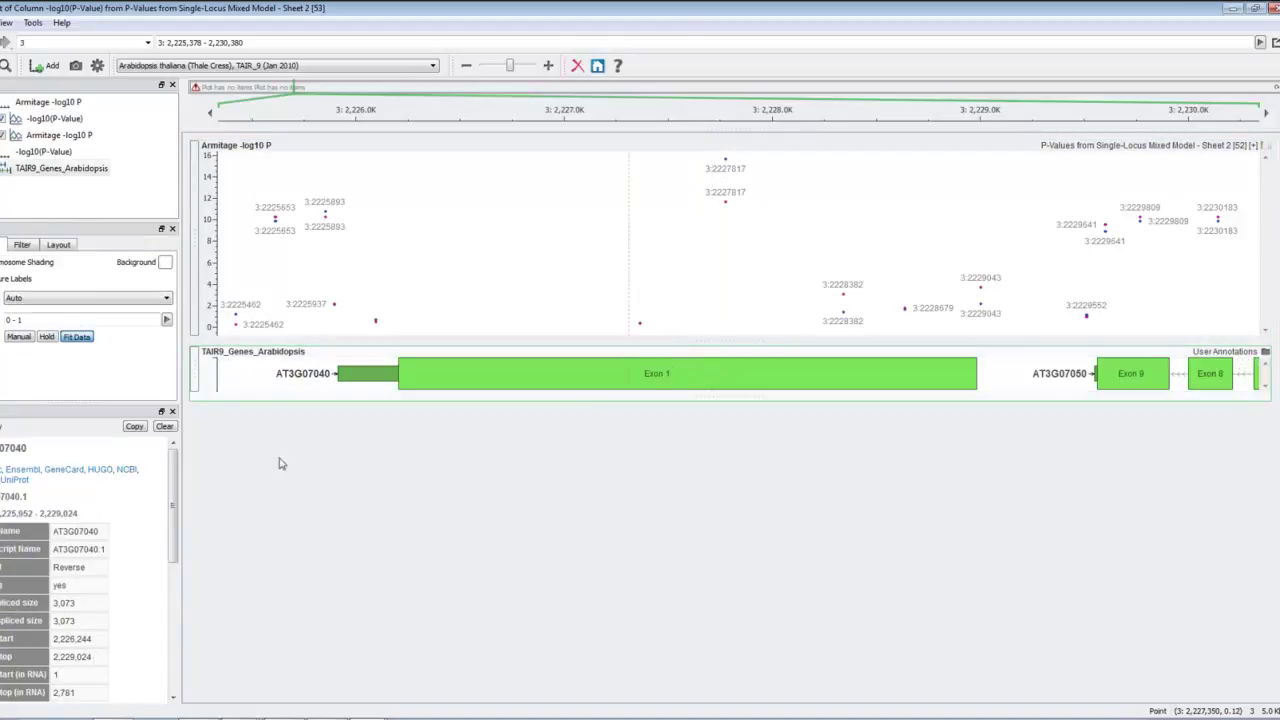
pyautogui.moveTo(174, 490)
pyautogui.mouseDown()
pyautogui.moveTo(163, 635)
pyautogui.moveTo(158, 478)
pyautogui.mouseUp()
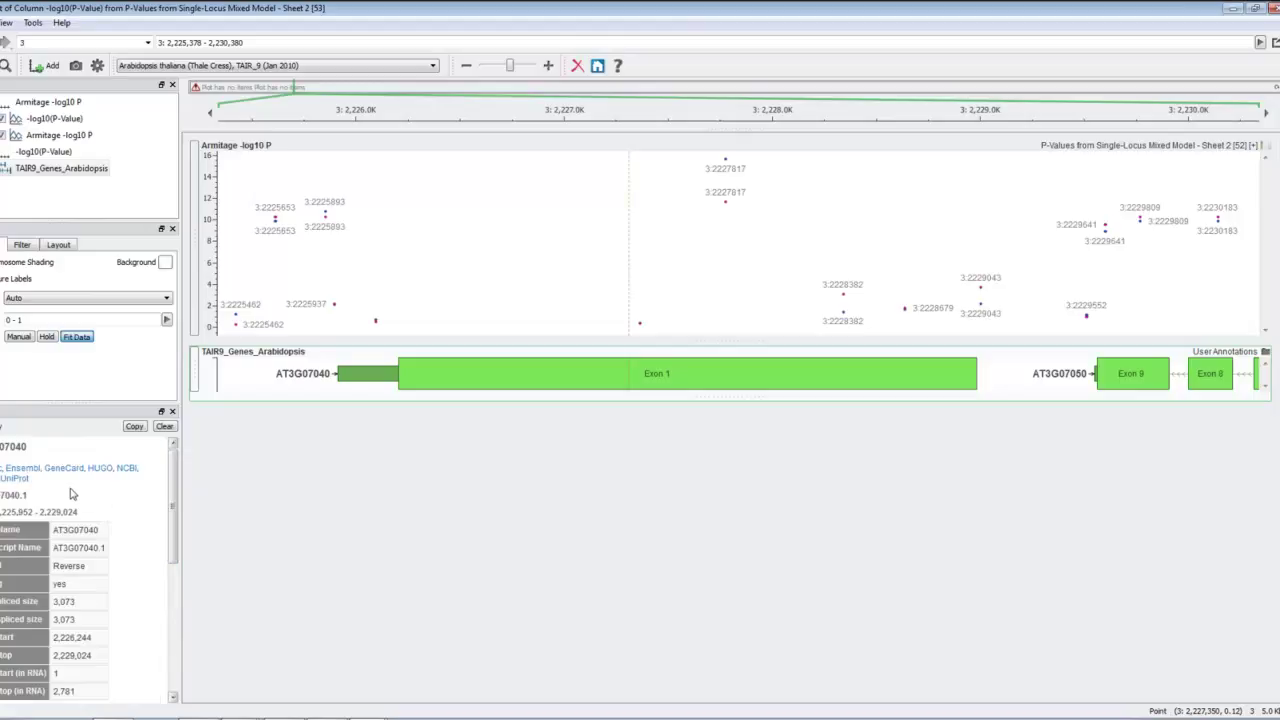
pyautogui.click(127, 469)
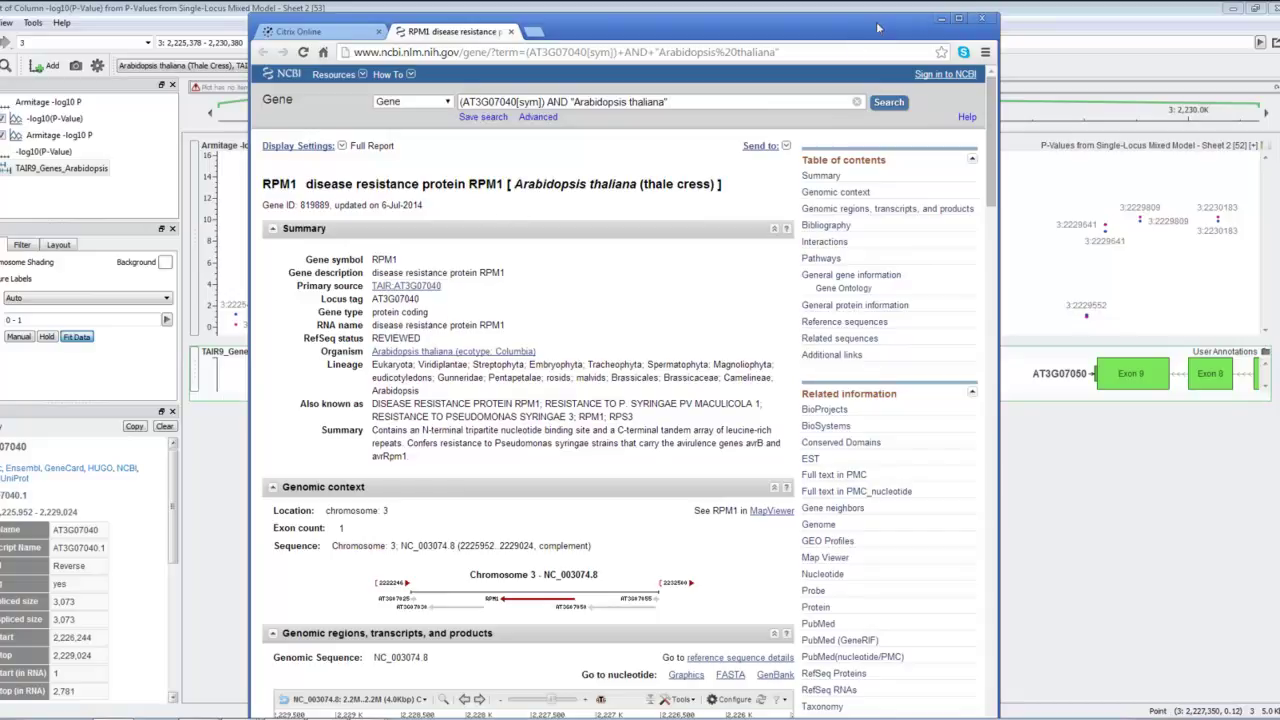
# Minimize the NCBI Gene RPM1 page to return to GenomeBrowse.
pyautogui.click(943, 19)
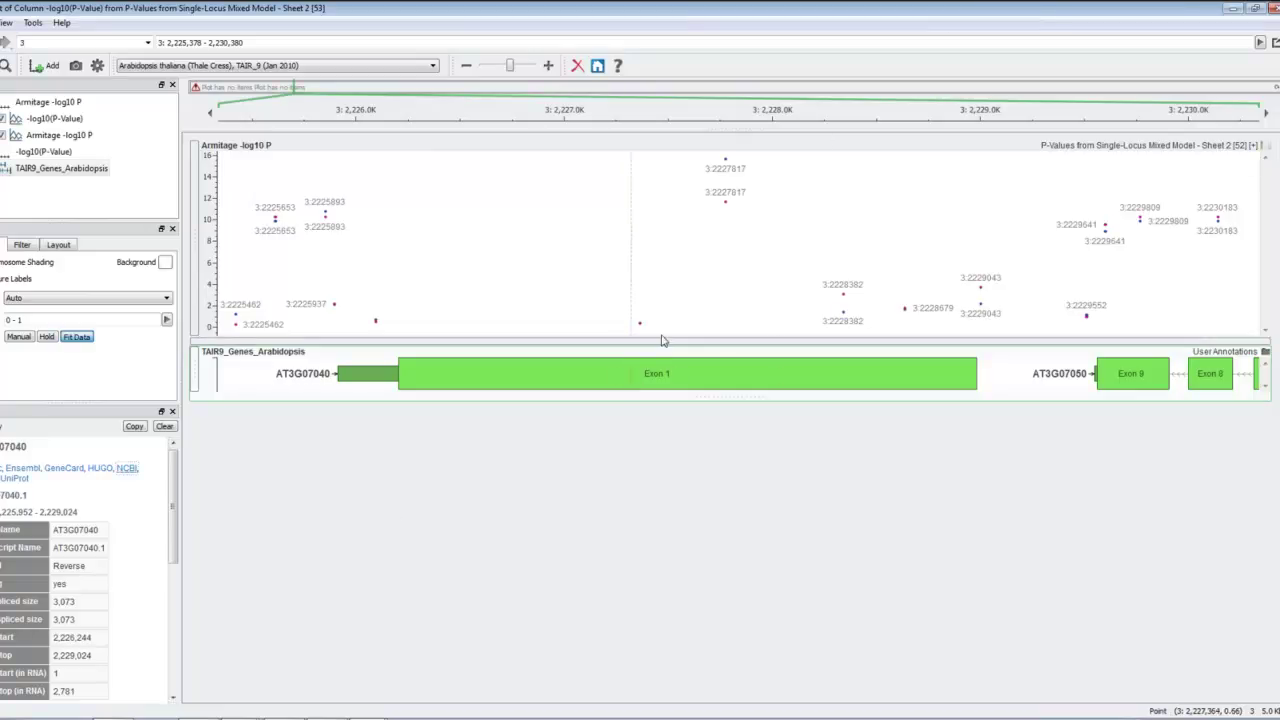
# Zoom out to all chromosomes and colour the mixed-model -log10(P-Value) points by Chromosome.
pyautogui.scroll(-5, 714, 268)
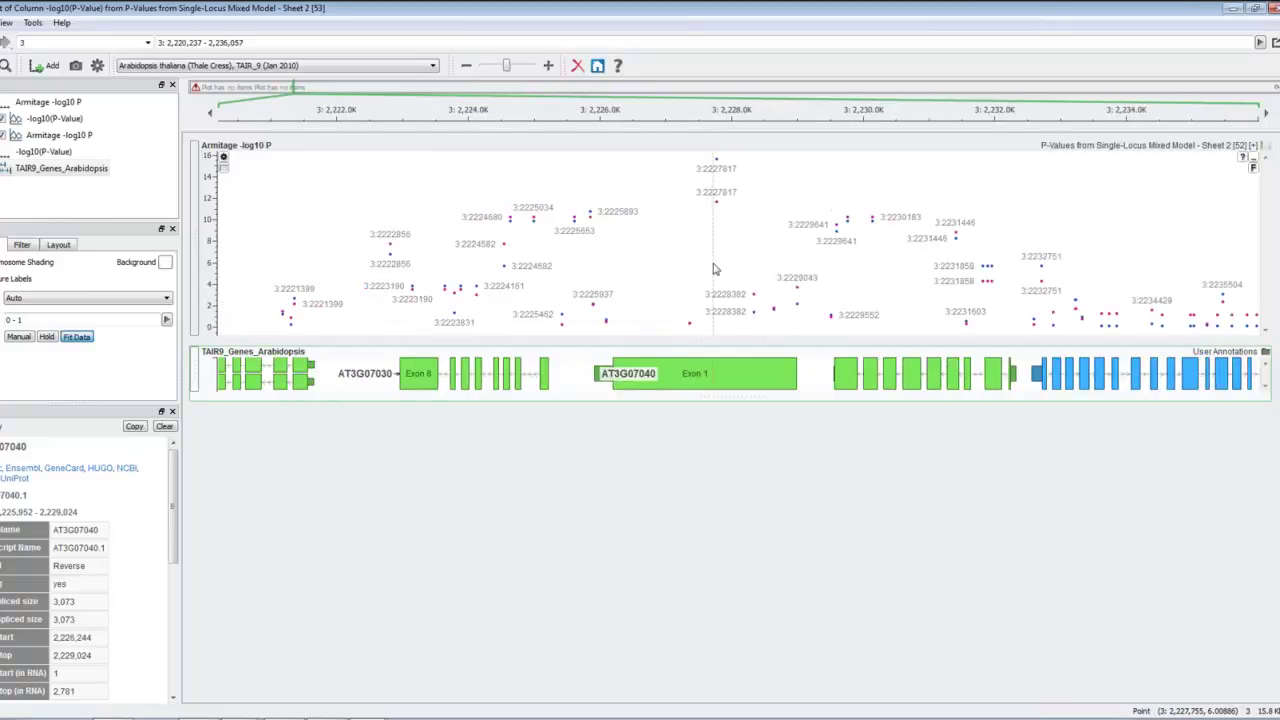
pyautogui.scroll(-5, 714, 268)
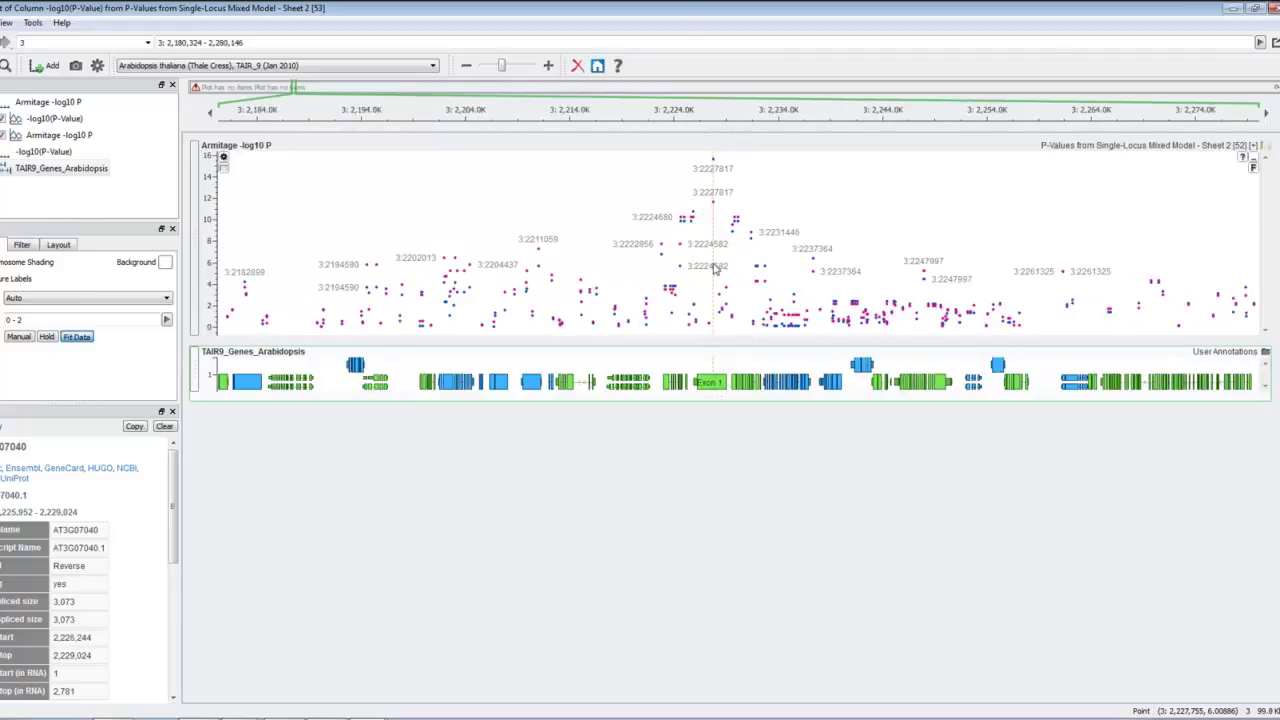
pyautogui.scroll(-8, 714, 268)
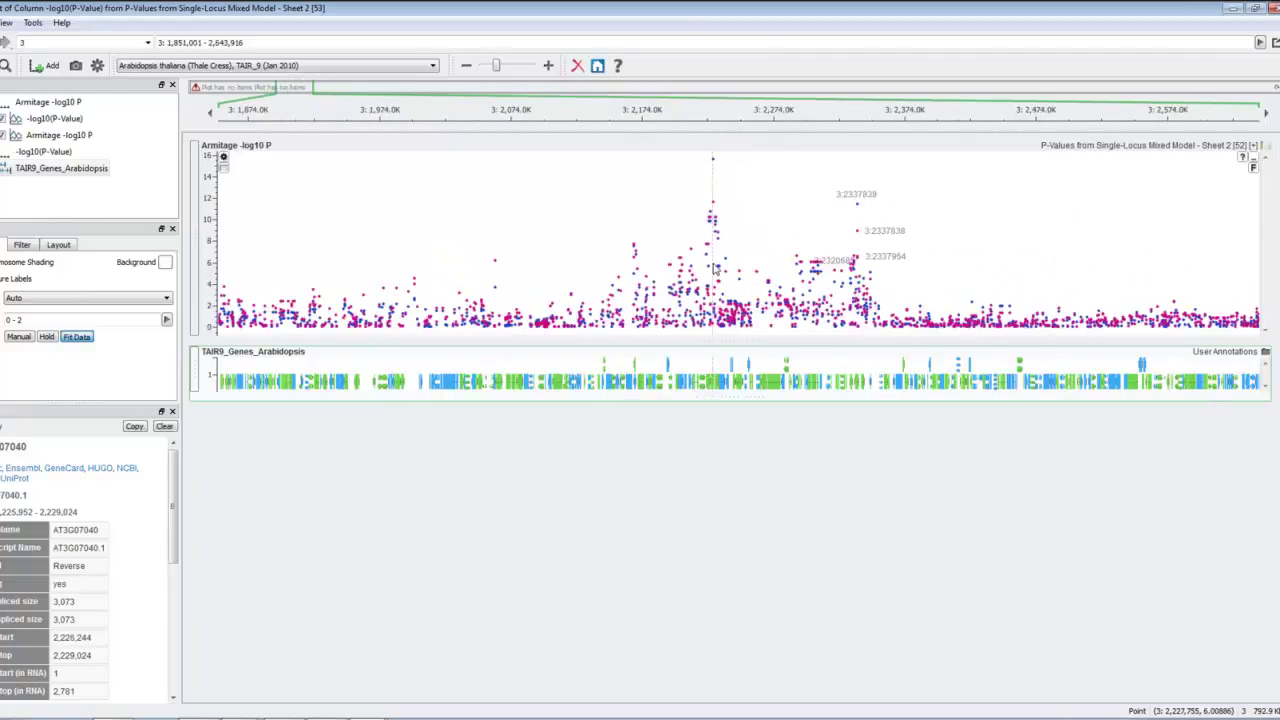
pyautogui.scroll(-3, 714, 268)
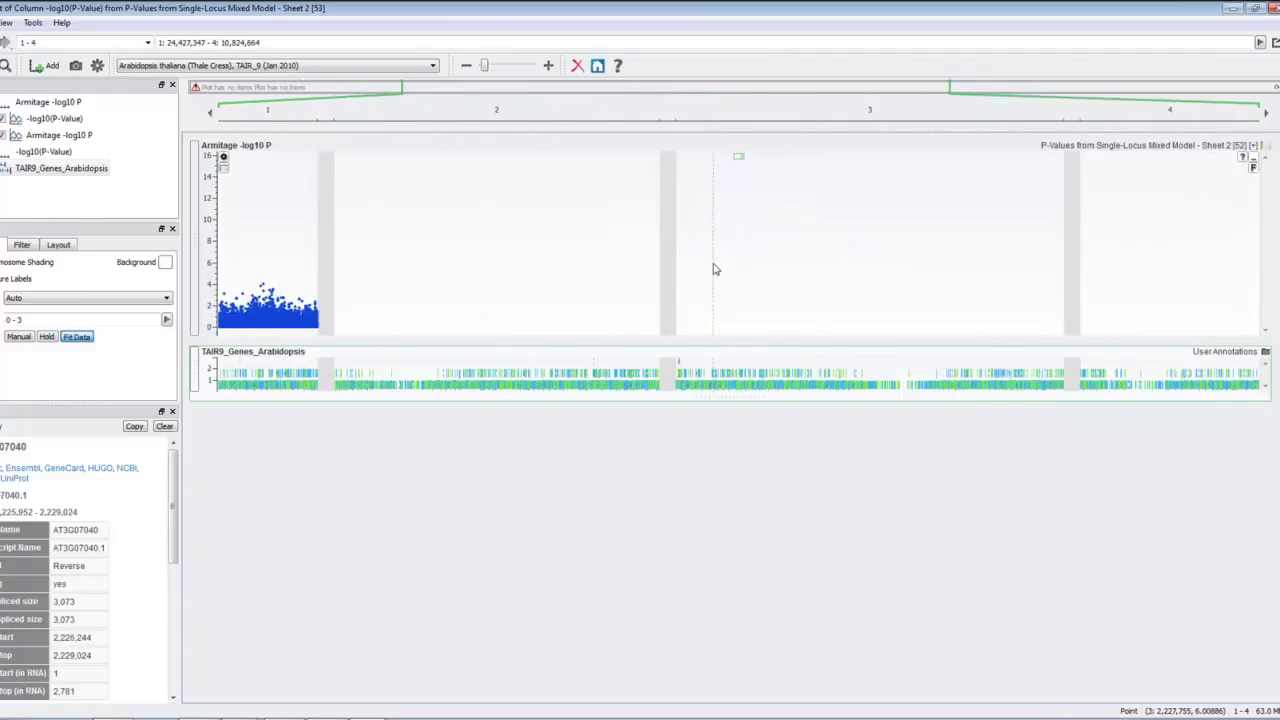
pyautogui.scroll(-3, 714, 268)
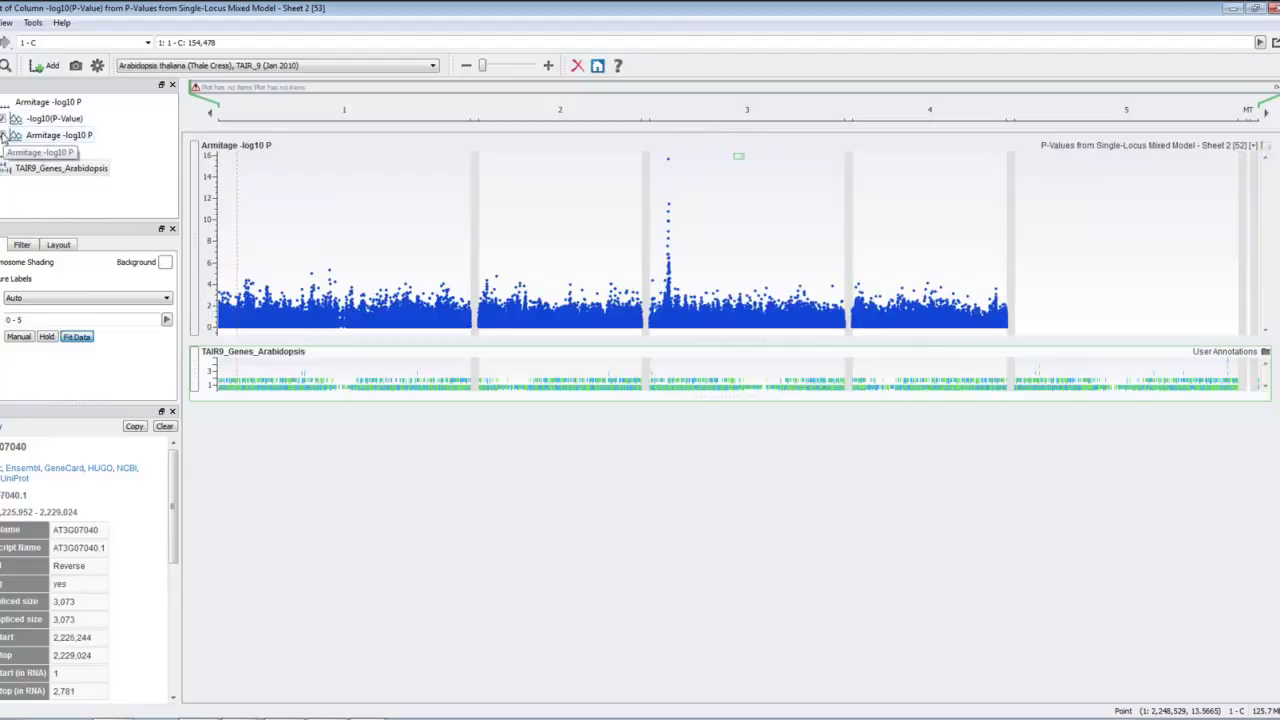
pyautogui.click(5, 136)
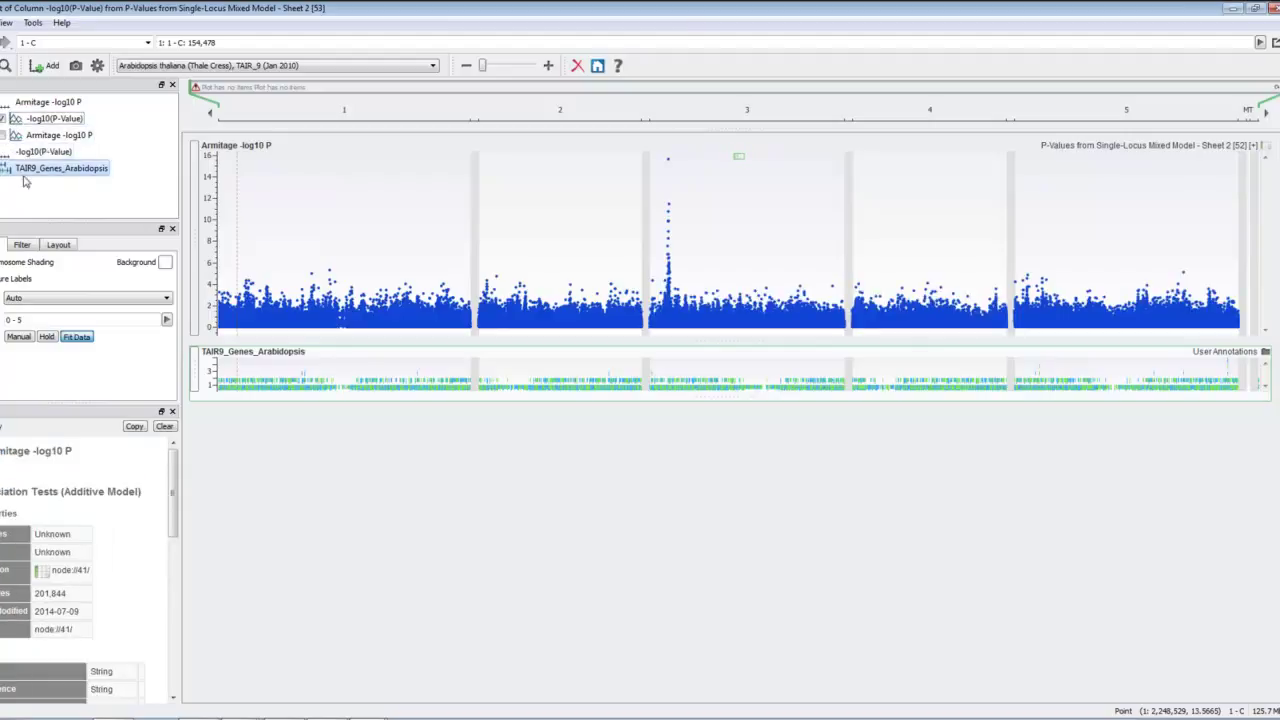
pyautogui.click(50, 120)
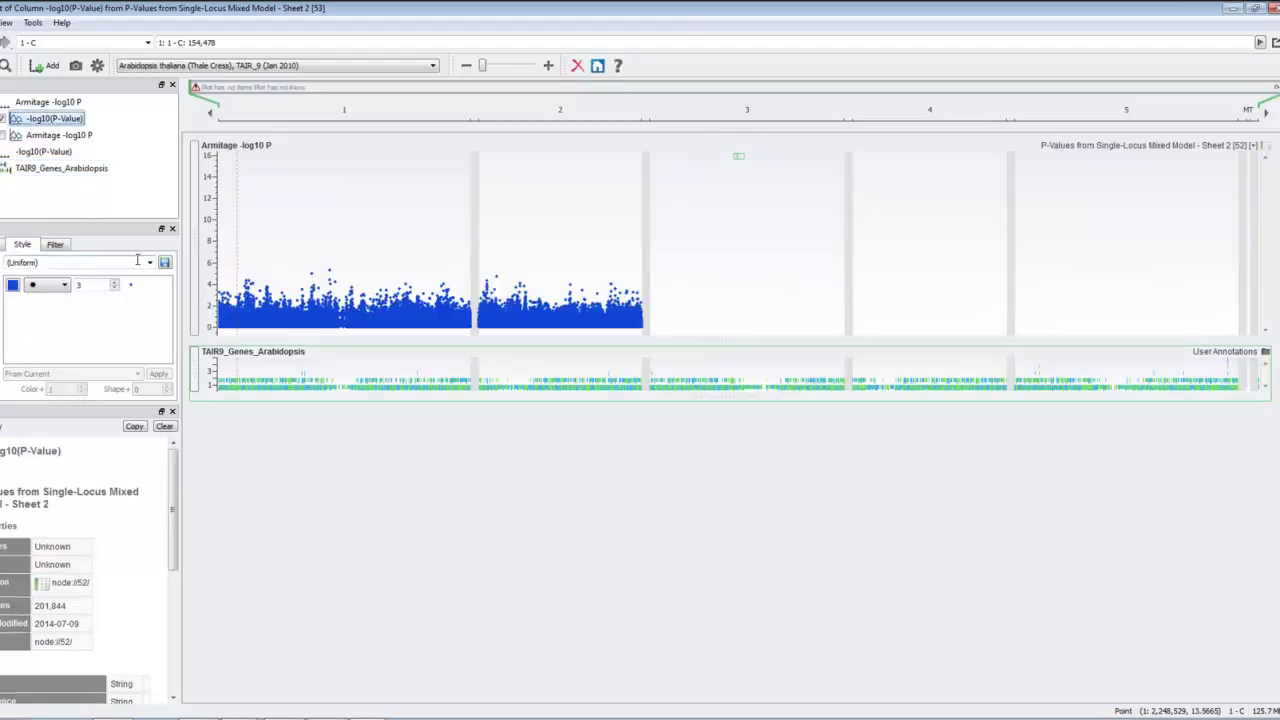
pyautogui.click(150, 263)
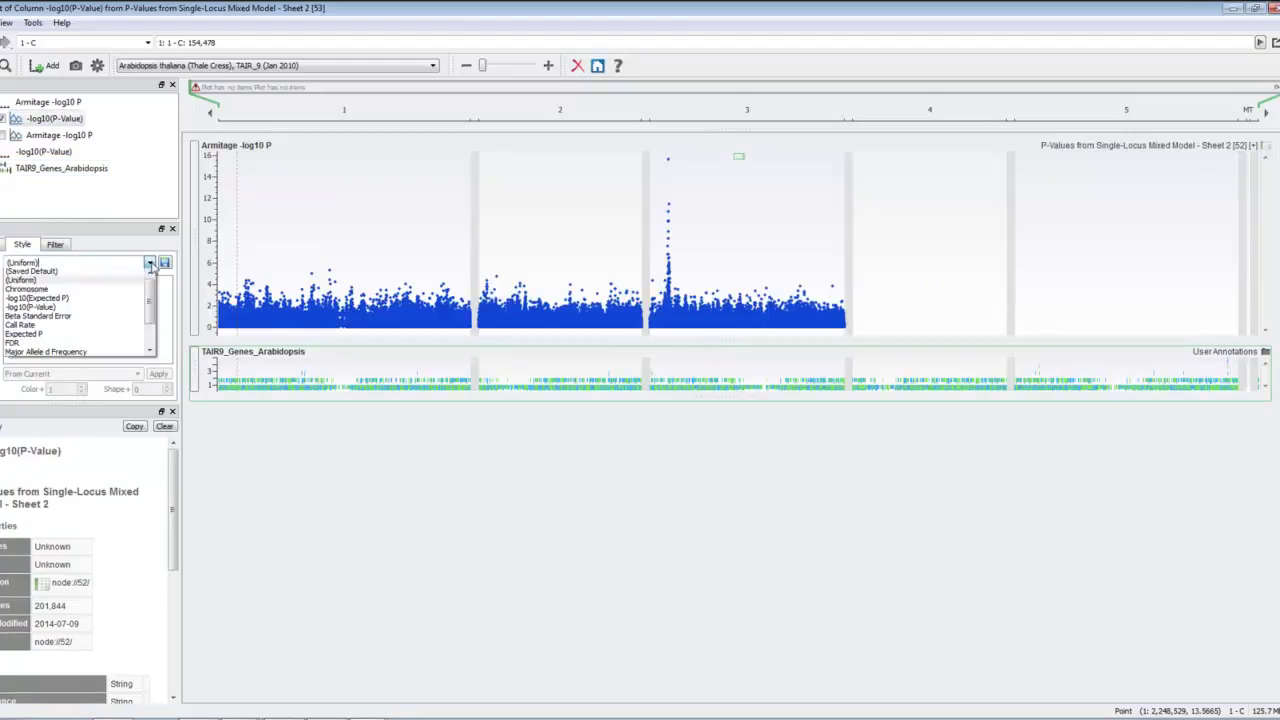
pyautogui.click(40, 289)
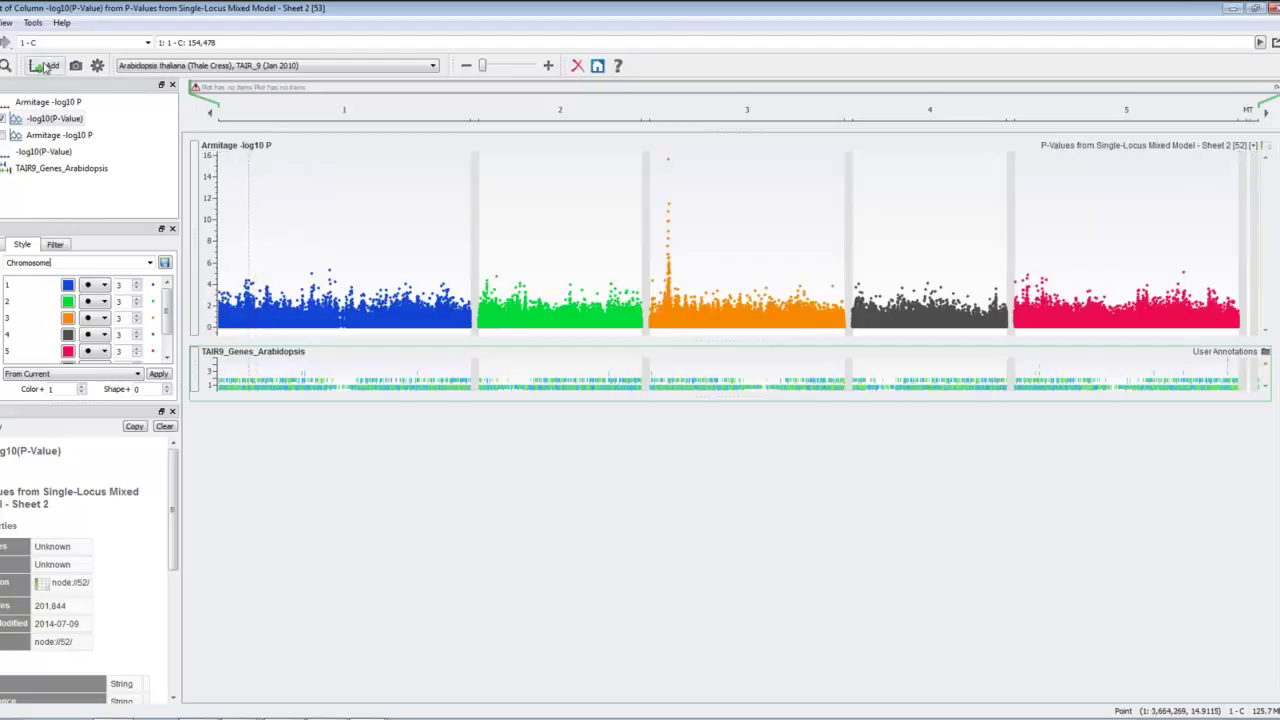
# Plot the local TAIR_9 Reference Sequence as a new track.
pyautogui.click(44, 67)
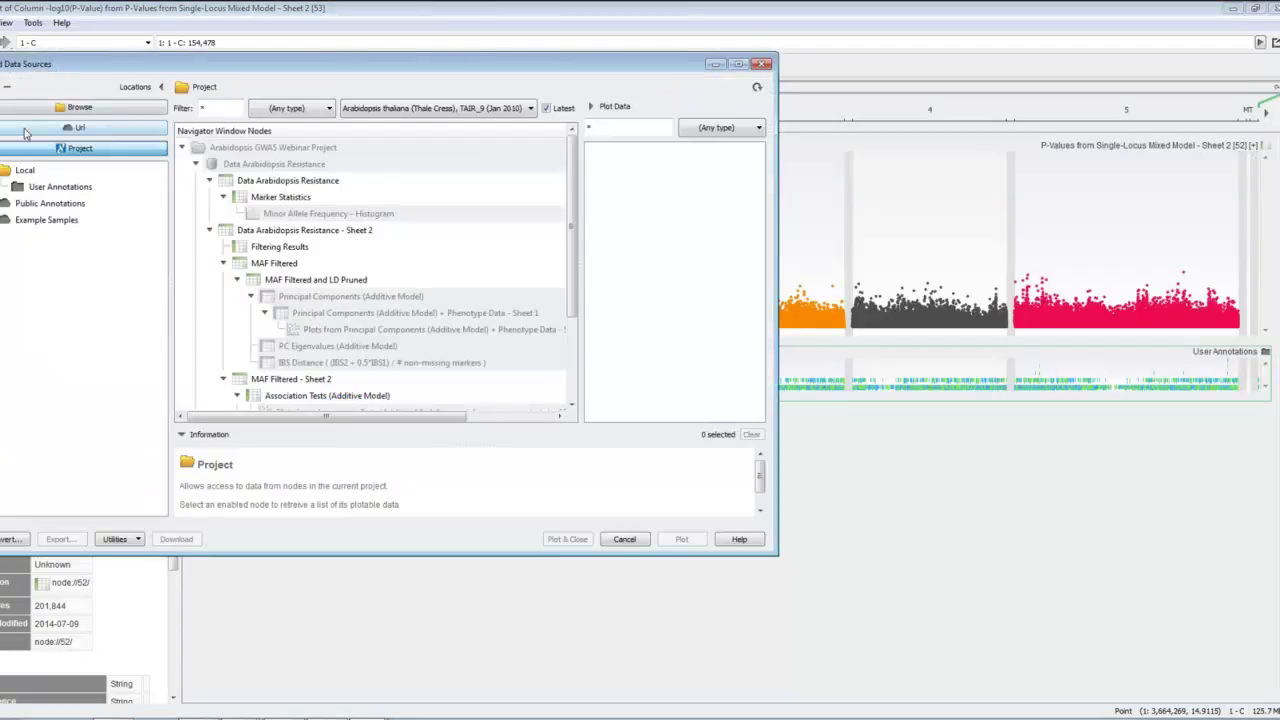
pyautogui.click(25, 170)
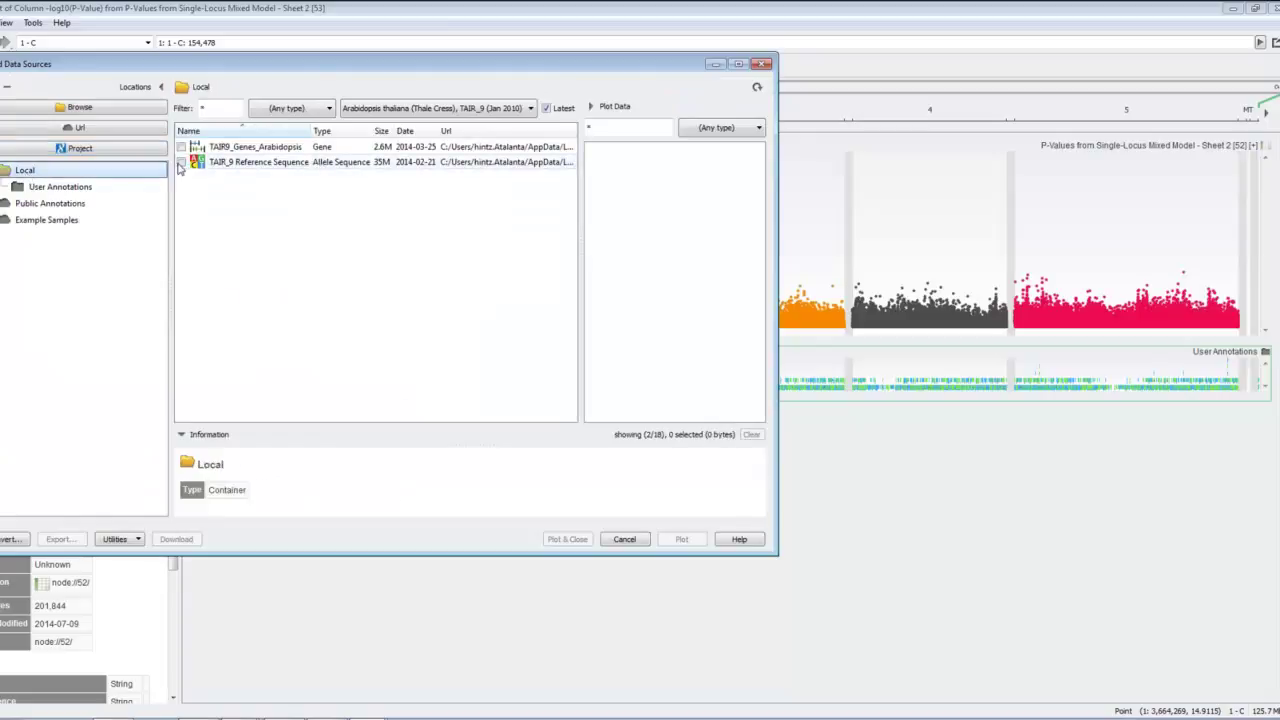
pyautogui.click(182, 163)
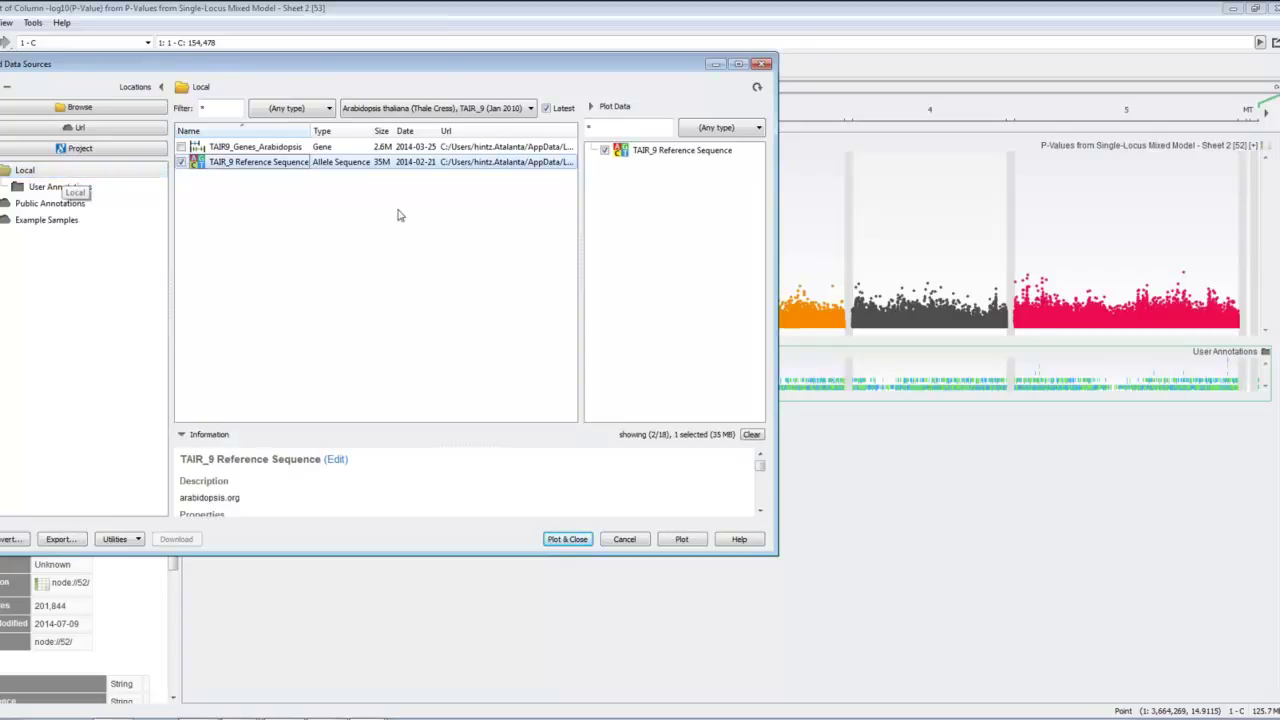
pyautogui.click(567, 540)
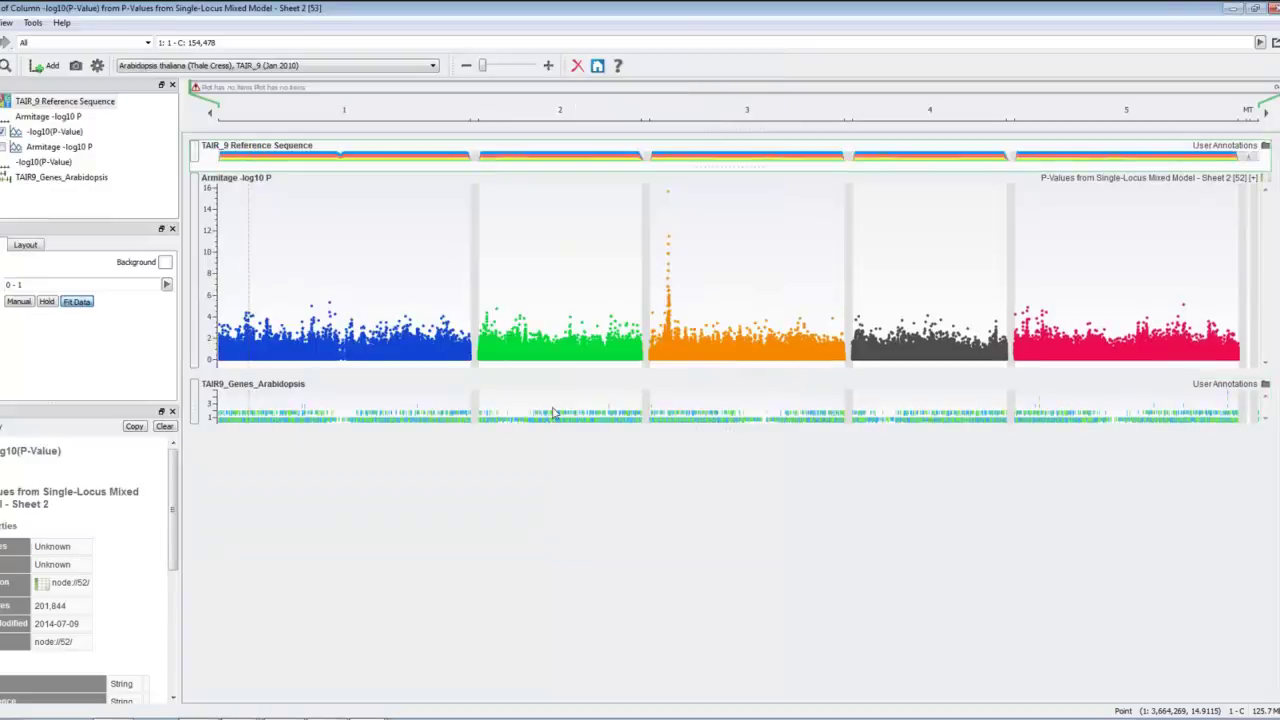
# Move the TAIR_9 Reference Sequence track below TAIR9 genes, zoom in to check bases, then zoom out.
pyautogui.moveTo(194, 147); pyautogui.dragTo(192, 405)
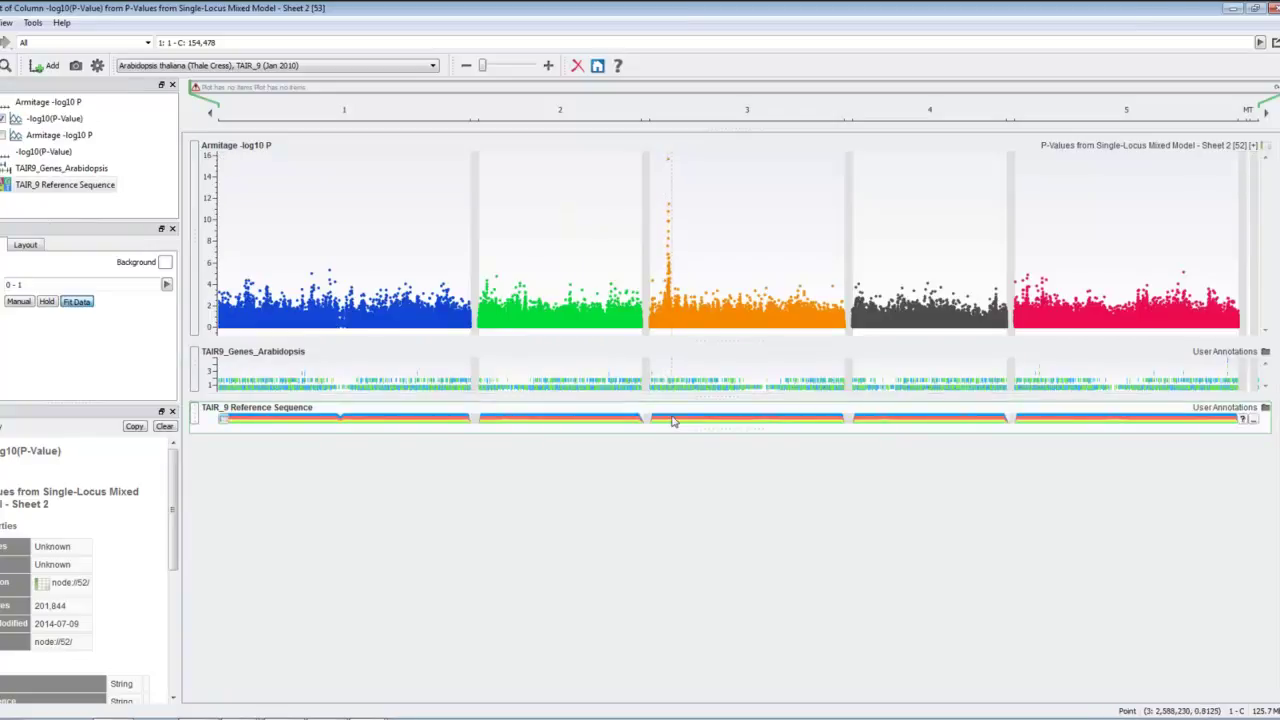
pyautogui.scroll(5, 673, 421)
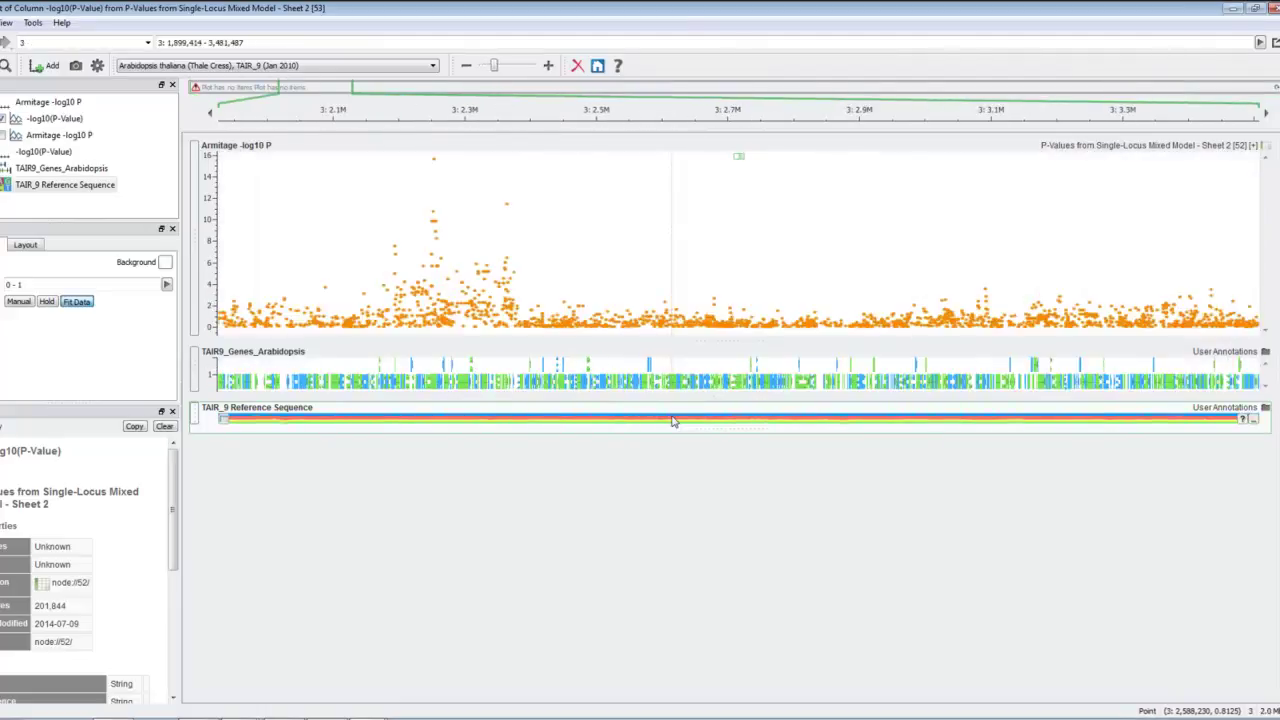
pyautogui.scroll(10, 673, 421)
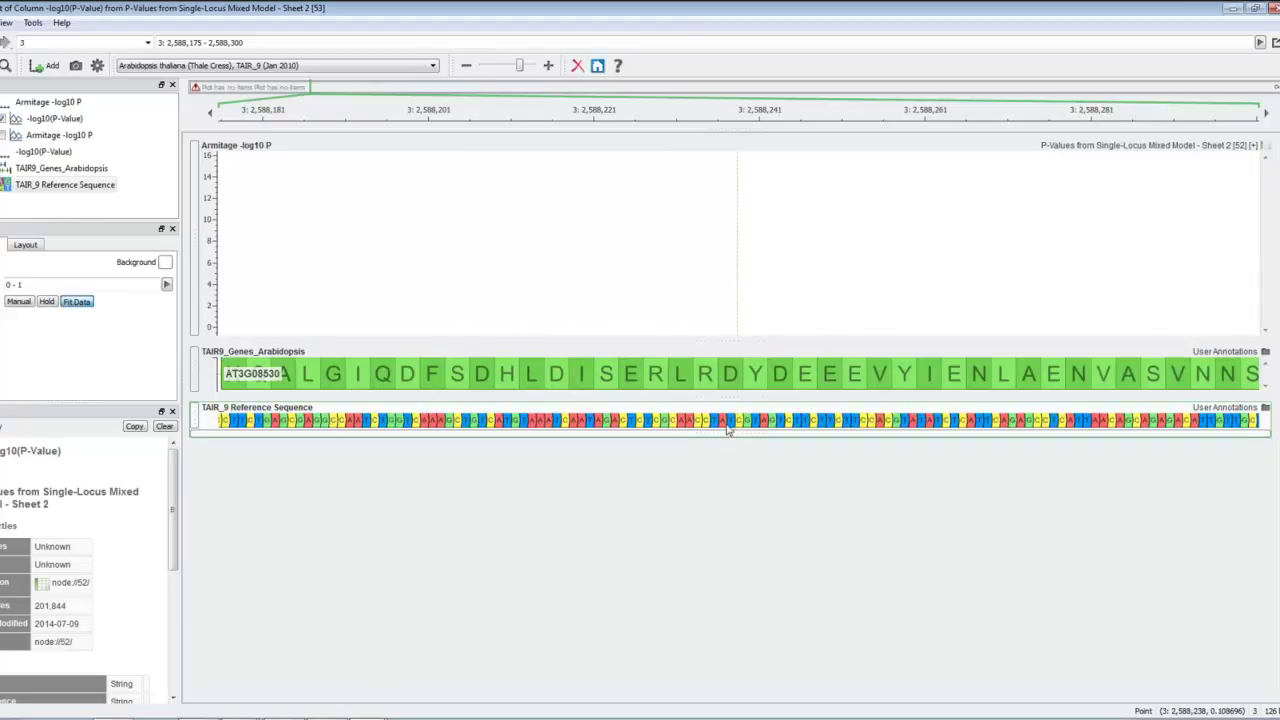
pyautogui.scroll(-10, 504, 216)
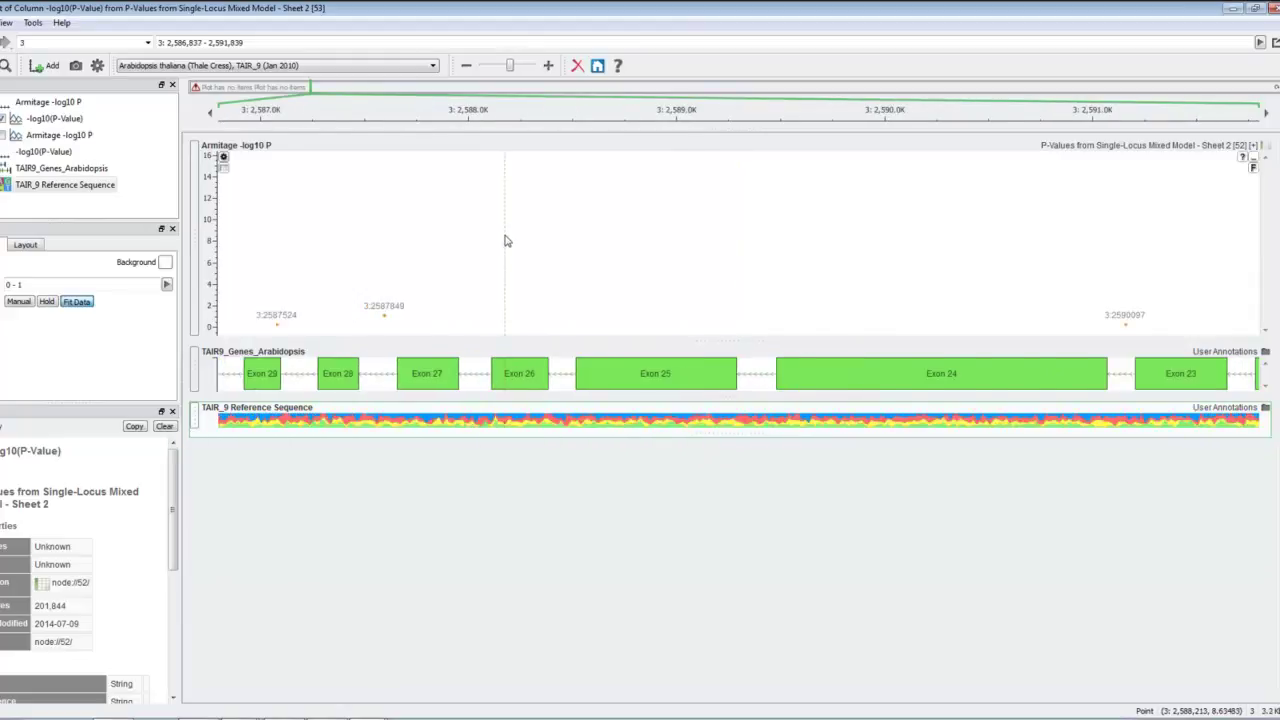
pyautogui.scroll(-10, 505, 240)
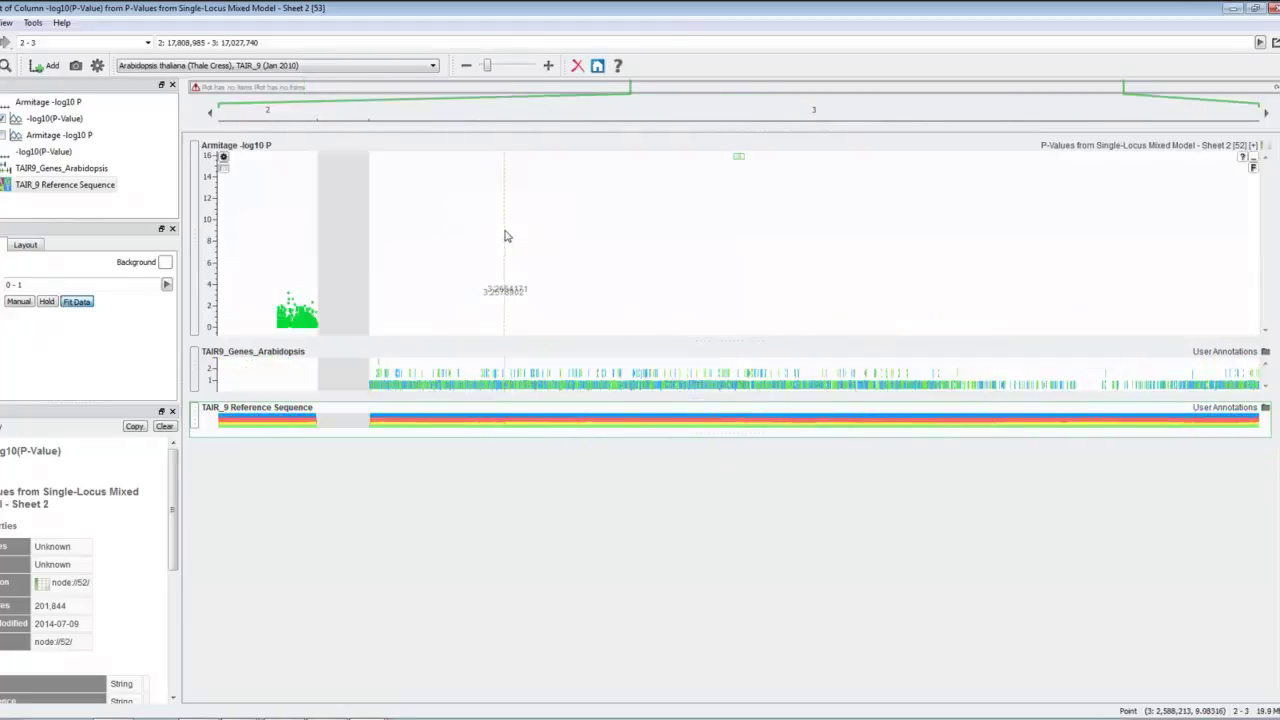
pyautogui.scroll(-5, 505, 235)
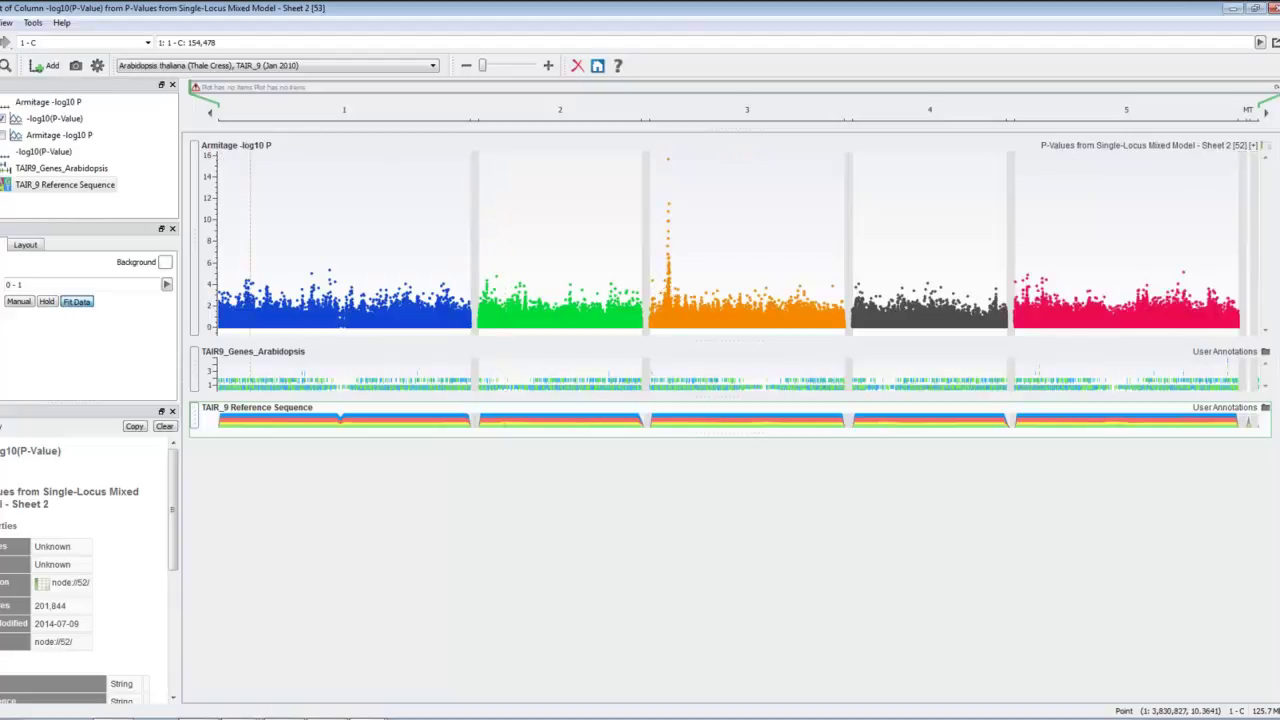
pyautogui.click(3, 22)
pyautogui.click(8, 80)
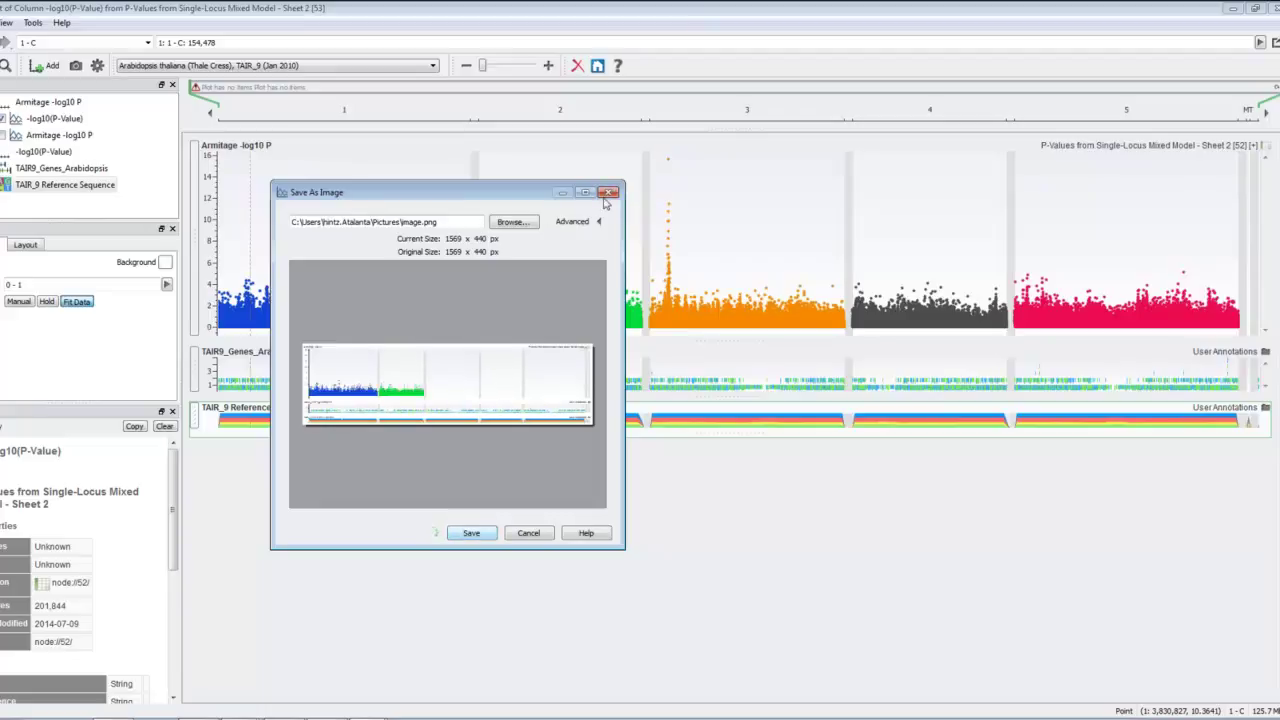
pyautogui.click(610, 194)
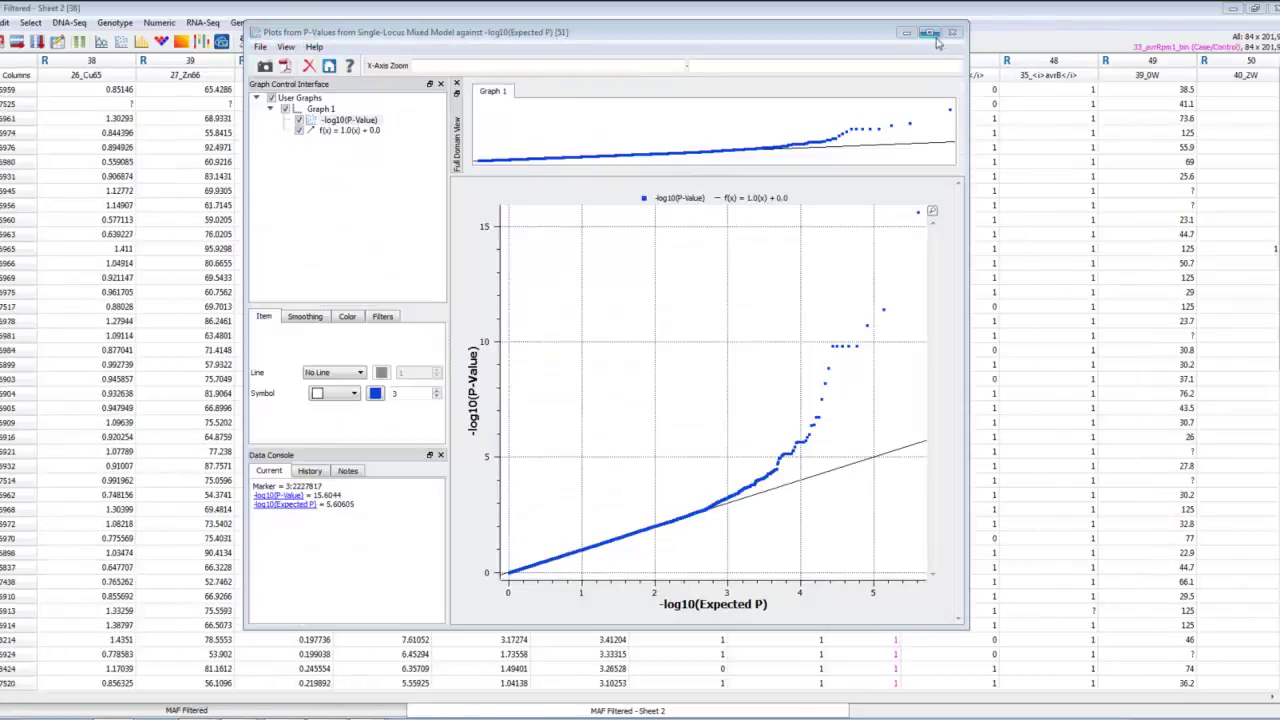
# Close the GenomeBrowse plot window to return to the spreadsheet.
pyautogui.click(952, 32)
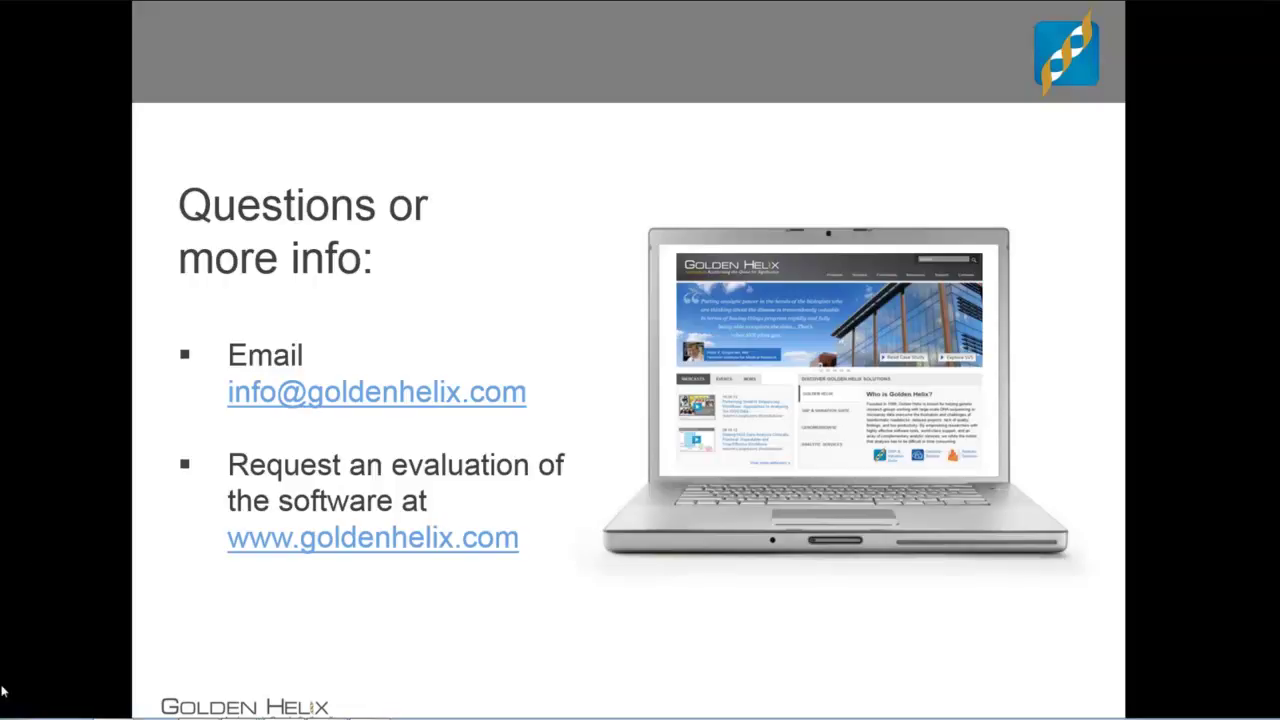
# Open Properties for Computer from the Start menu.
pyautogui.press('super')
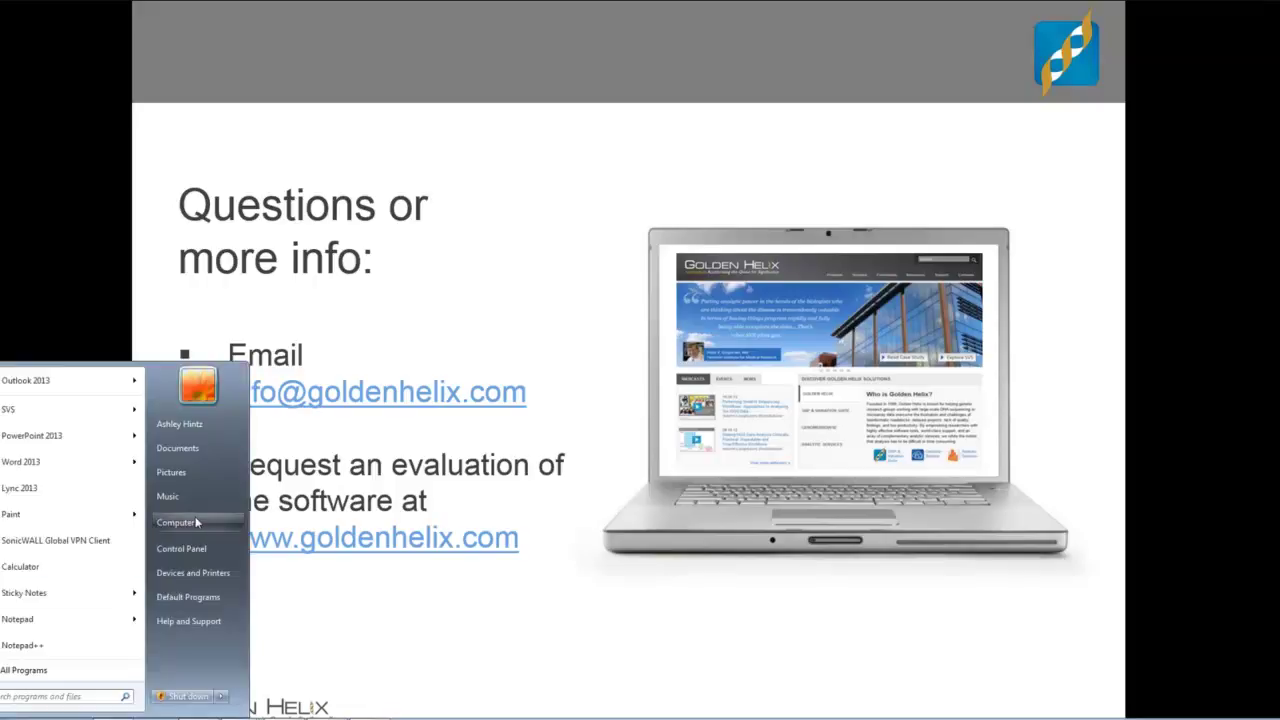
pyautogui.rightClick(194, 521)
pyautogui.click(237, 634)
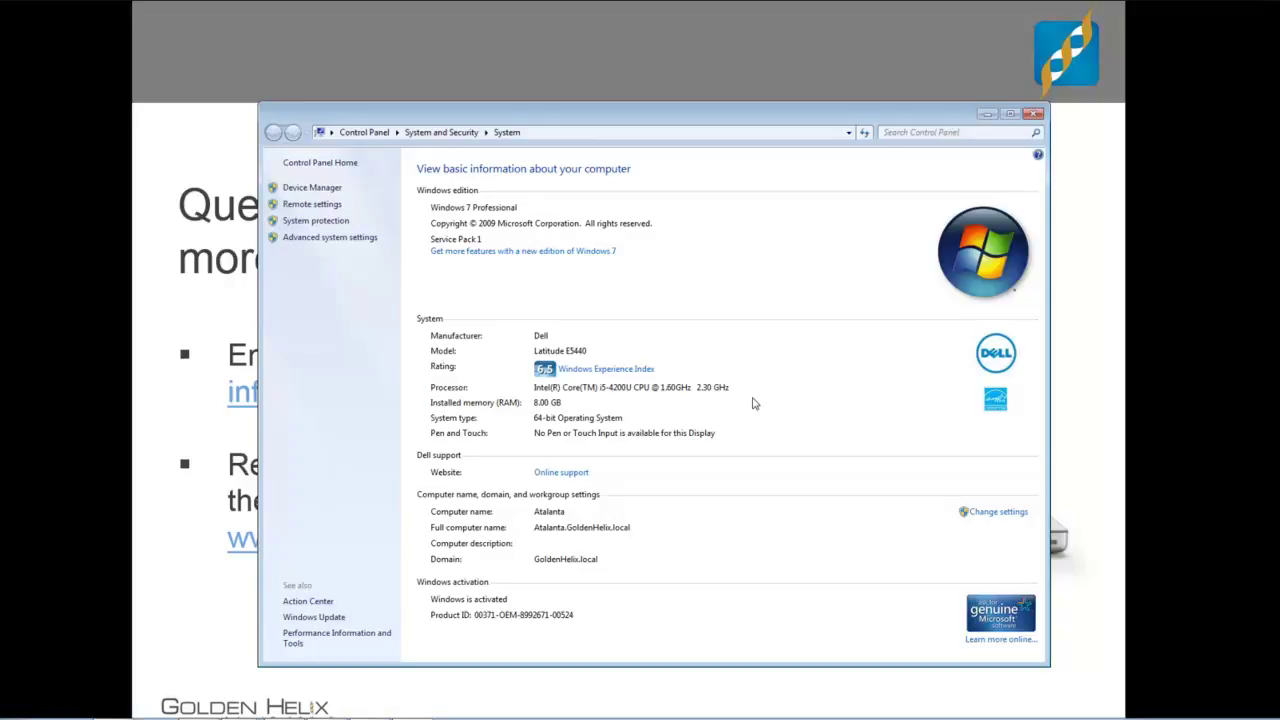
# Minimize the System window to reveal the Questions or more info slide.
pyautogui.click(986, 115)
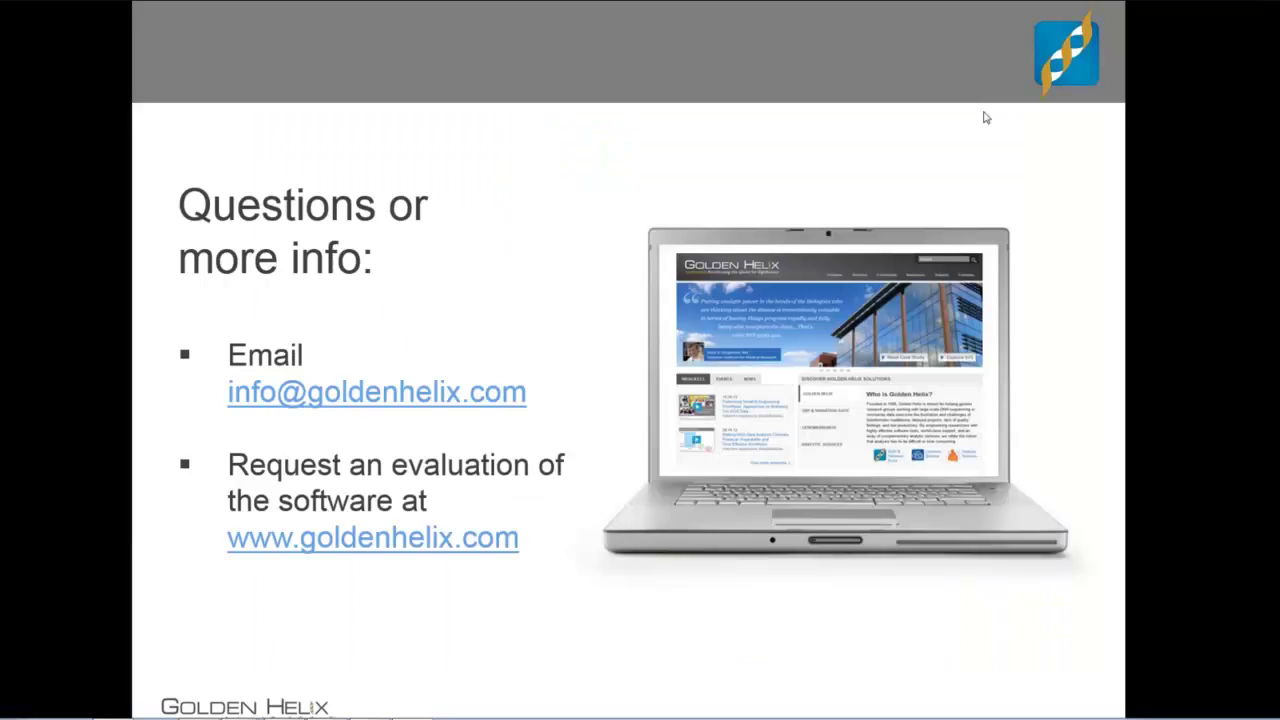